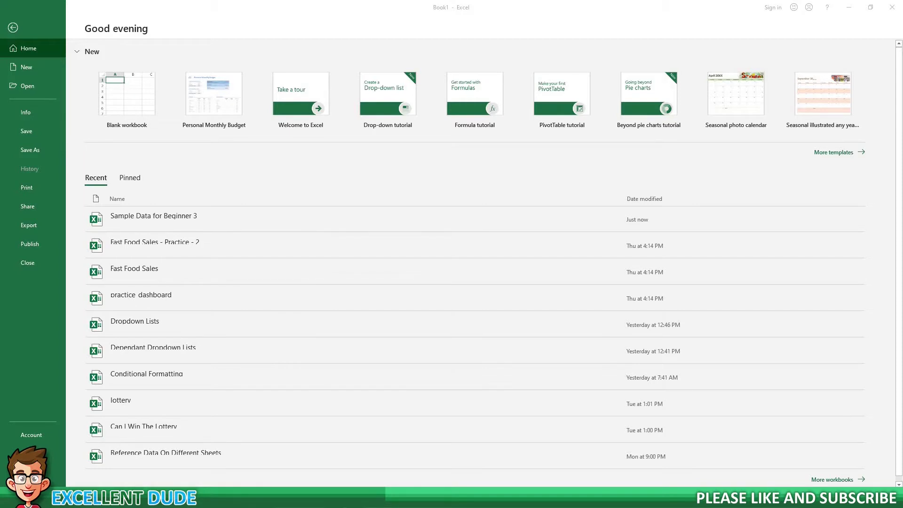
Open File > New and preview the Personal Monthly Budget template, then close the preview.
left_click(833, 152)
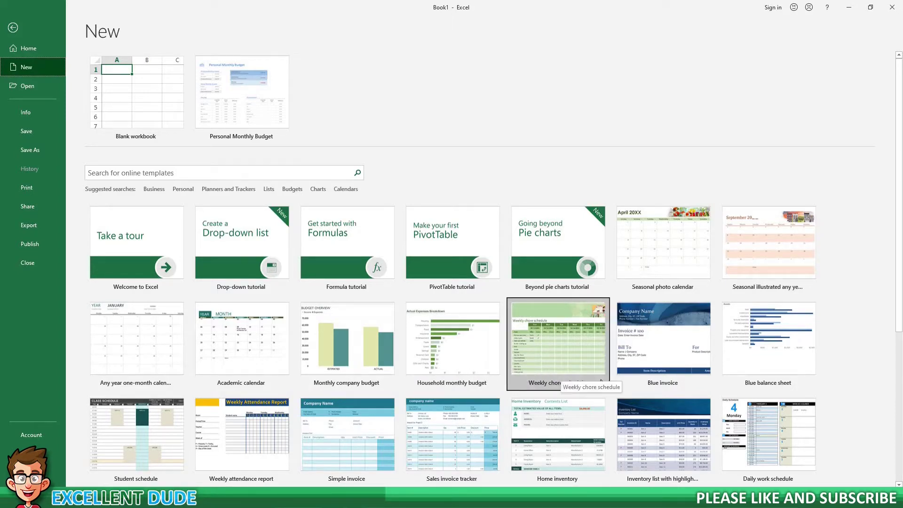
left_click(274, 125)
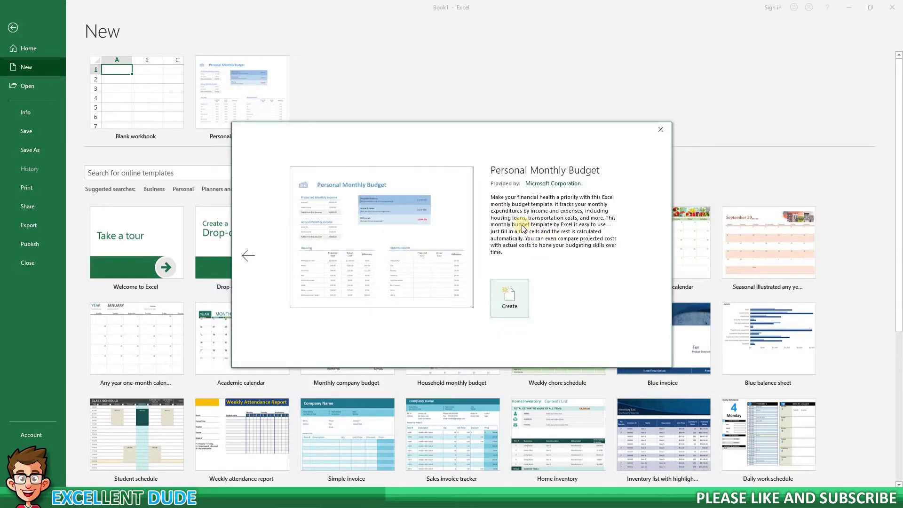
left_click(658, 132)
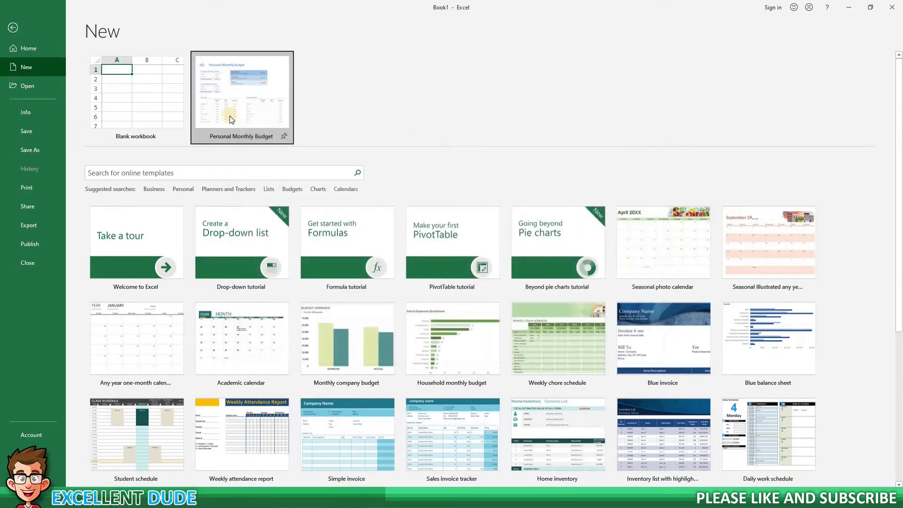
Create blank workbook Book2, maximize its window, zoom to 200% and select C4.
left_click(157, 117)
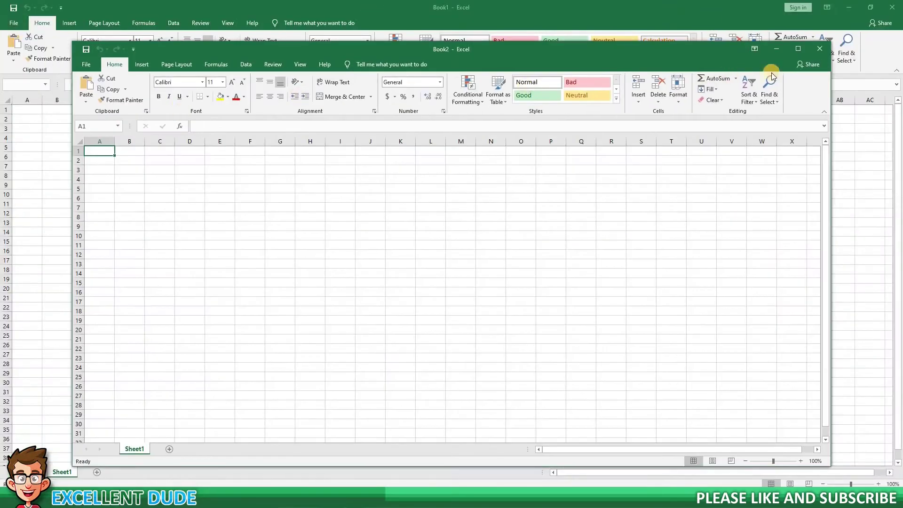
left_click(798, 49)
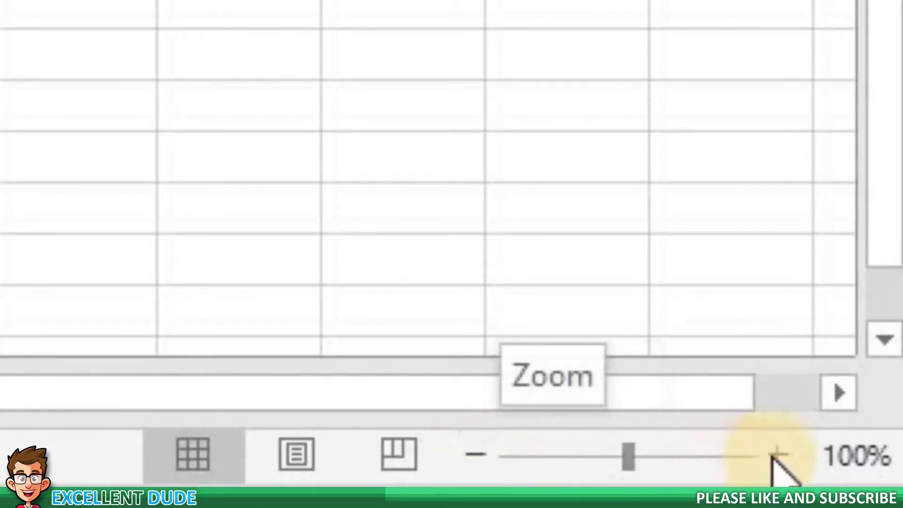
left_click(775, 455)
left_click(775, 455)
left_click(775, 455)
left_click(775, 455)
left_click(775, 455)
left_click(775, 455)
left_click(775, 455)
left_click(775, 455)
left_click(775, 455)
left_click(775, 456)
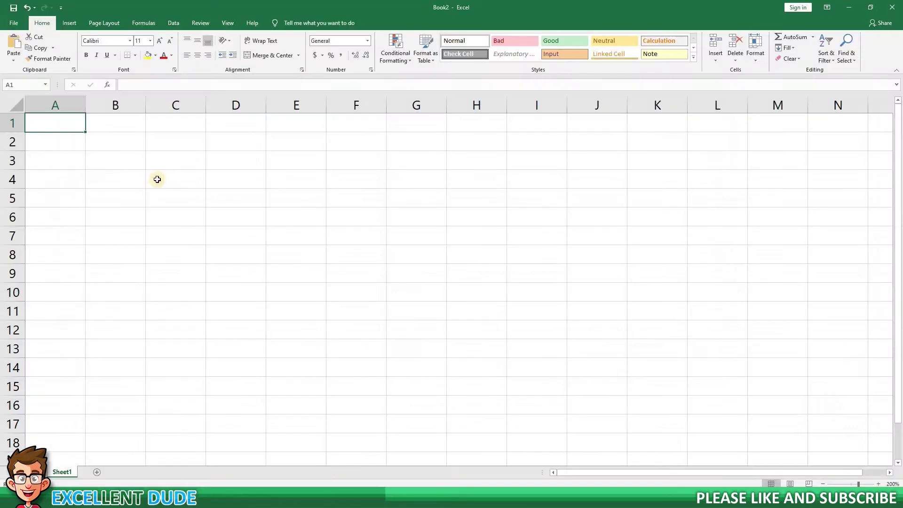
left_click(169, 187)
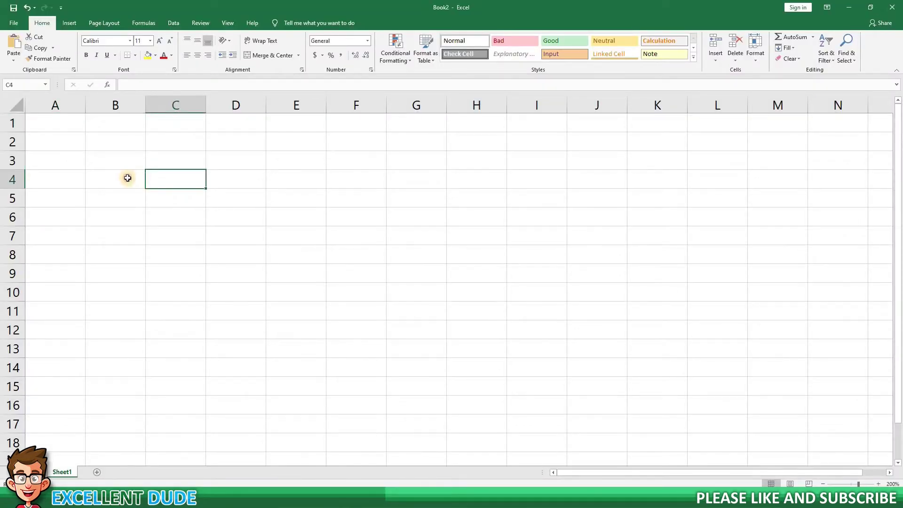
left_click(143, 179)
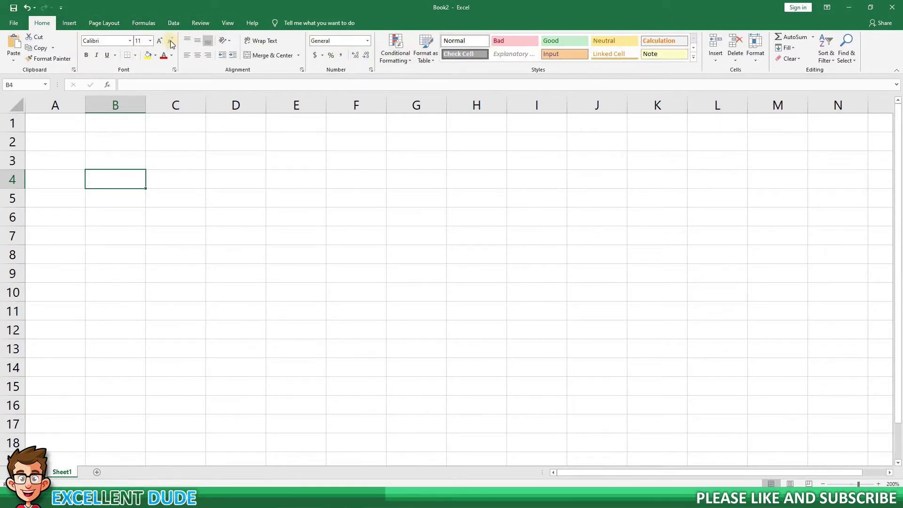
left_click(69, 24)
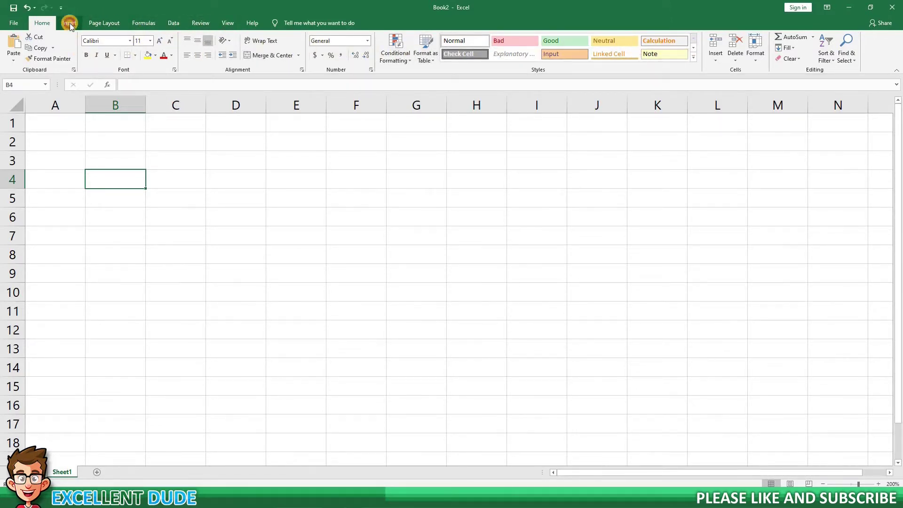
left_click(95, 23)
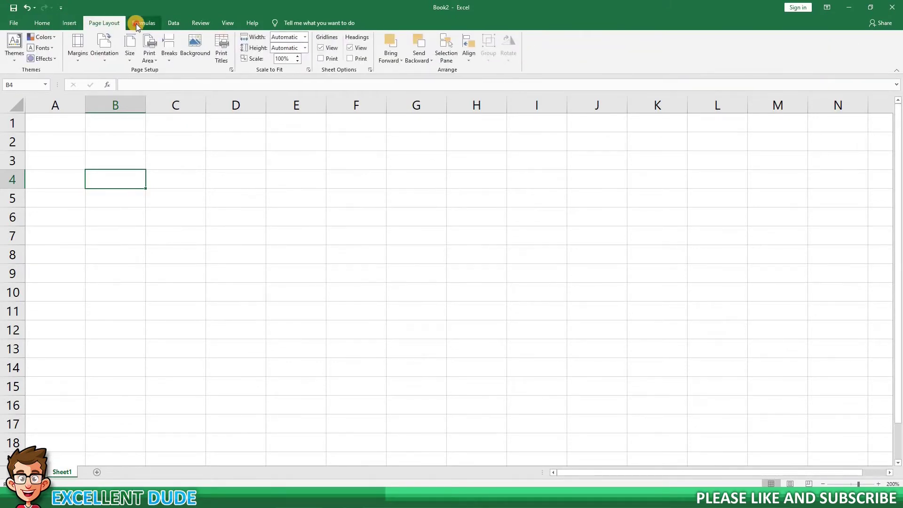
left_click(137, 23)
left_click(171, 24)
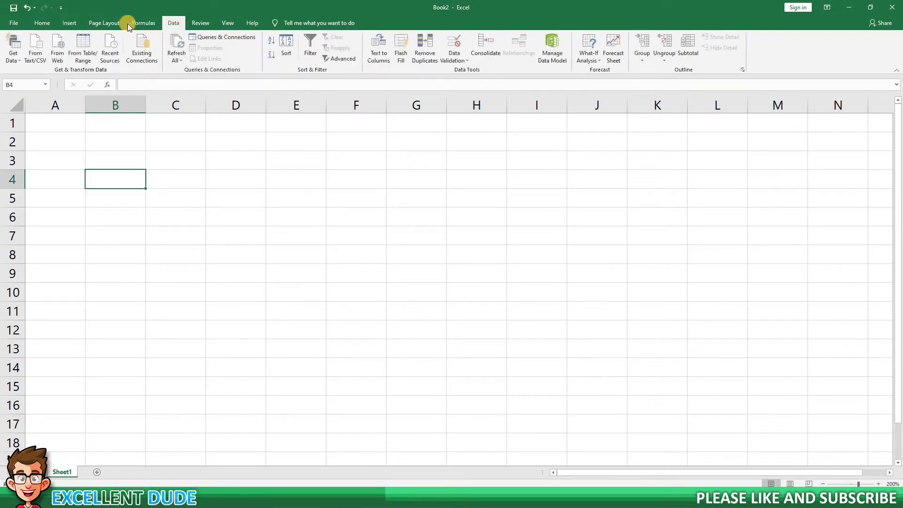
left_click(47, 24)
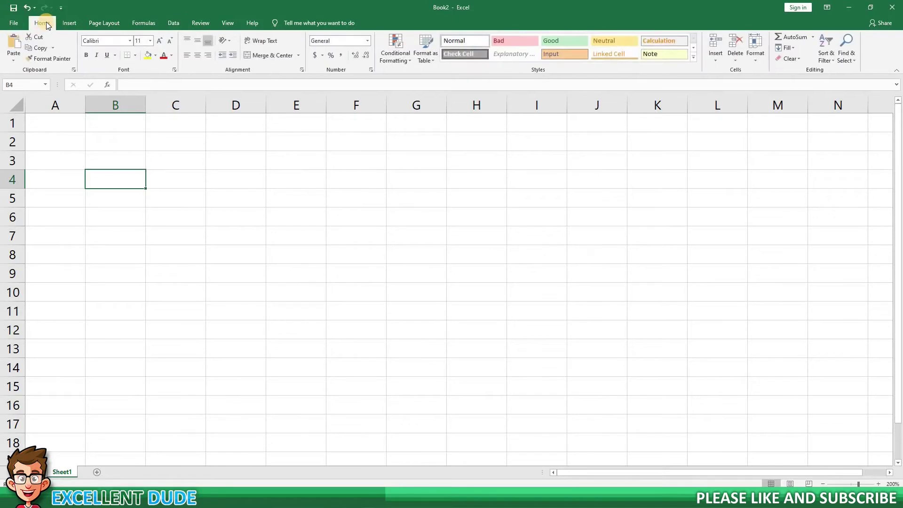
left_click(371, 72)
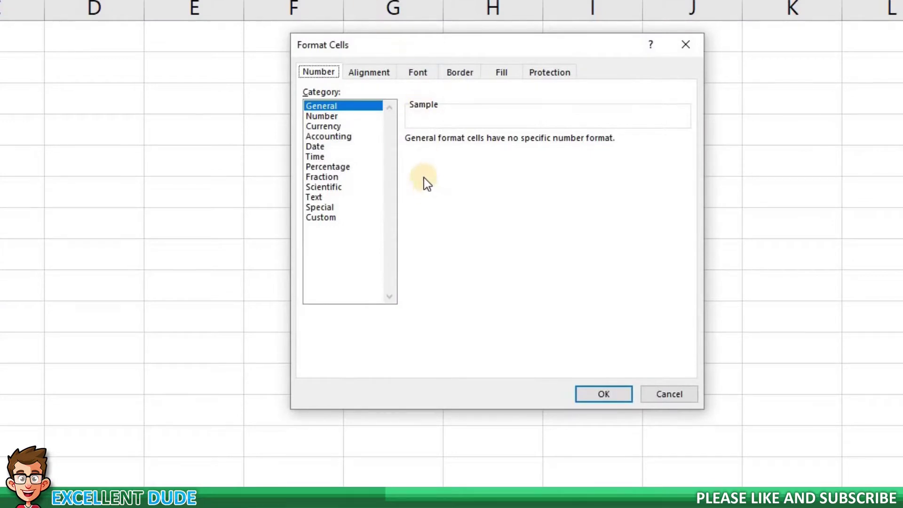
left_click(385, 79)
left_click(410, 74)
left_click(470, 75)
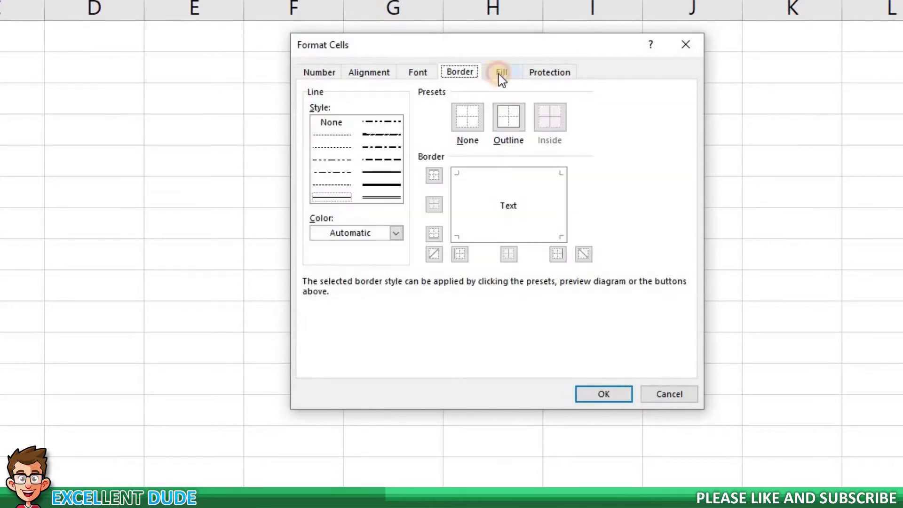
left_click(502, 73)
left_click(549, 72)
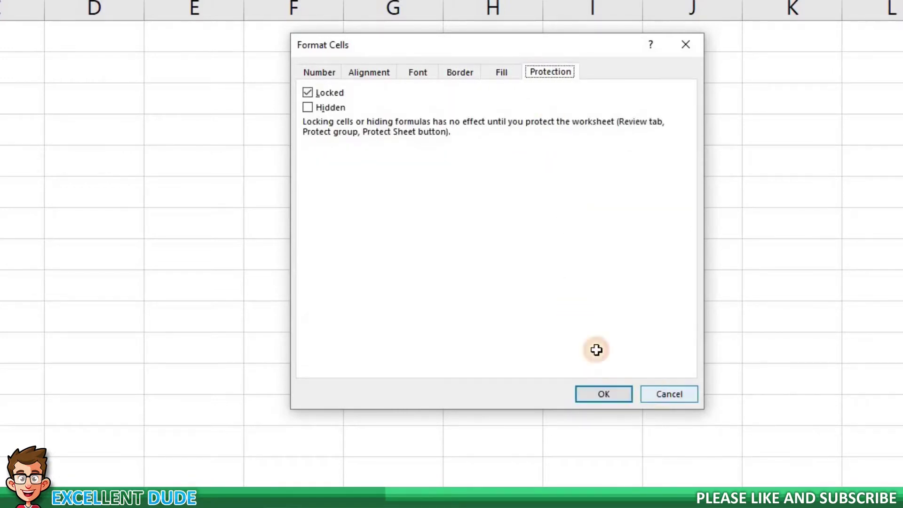
left_click(667, 394)
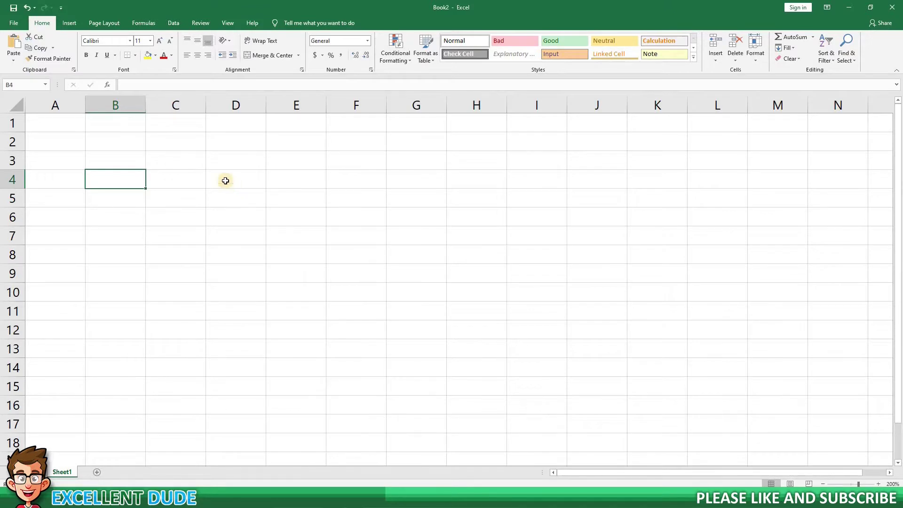
left_click_drag(100, 105, 224, 103)
left_click(235, 105)
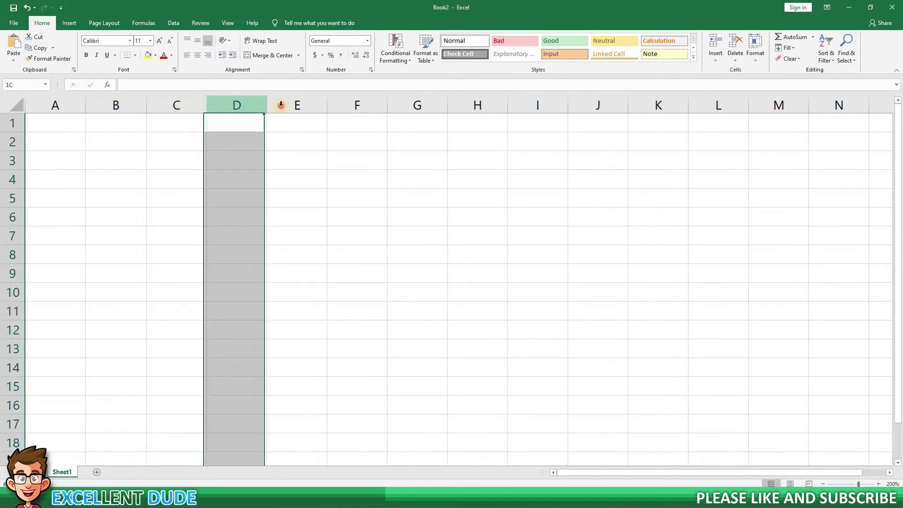
left_click(296, 104)
left_click(357, 104)
left_click(409, 105)
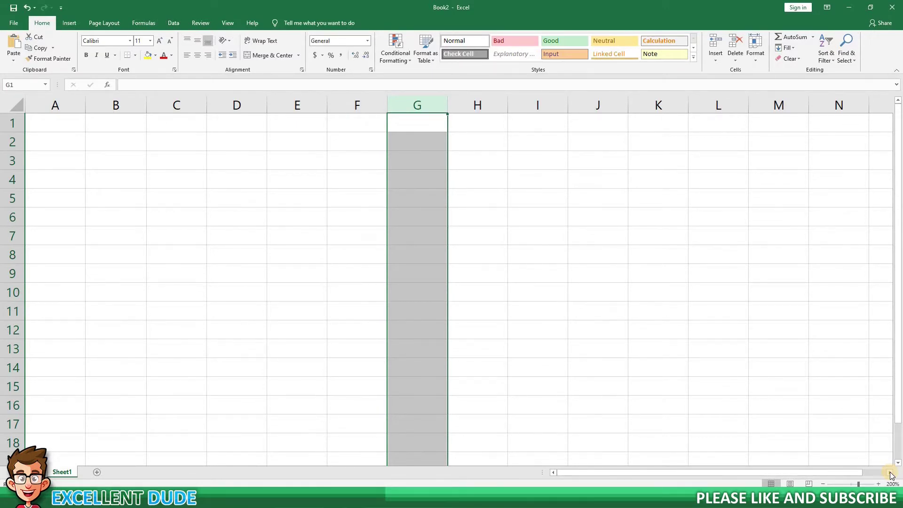
left_click(890, 473)
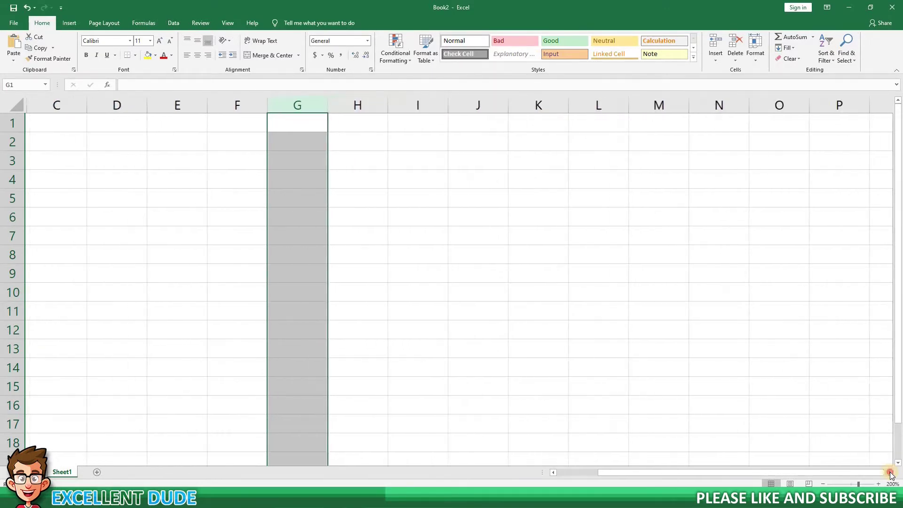
left_click_drag(890, 473, 890, 473)
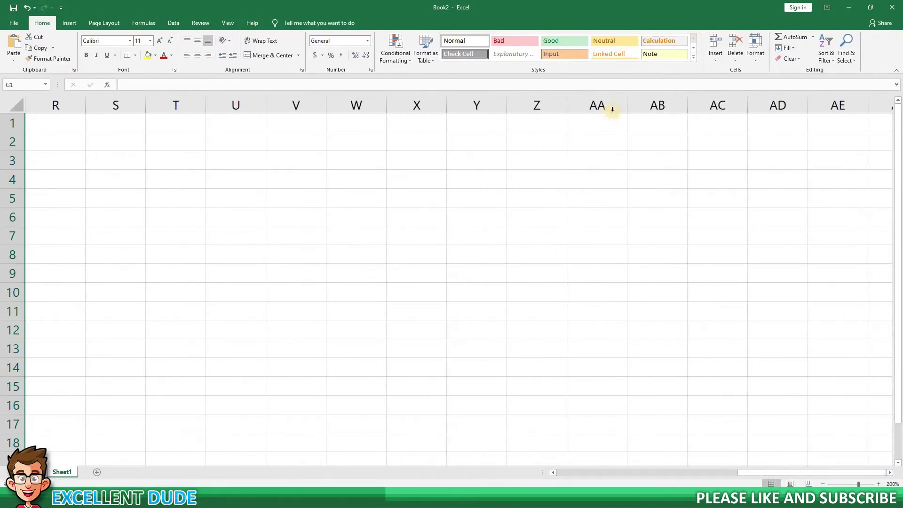
left_click_drag(610, 106, 628, 106)
left_click(634, 105)
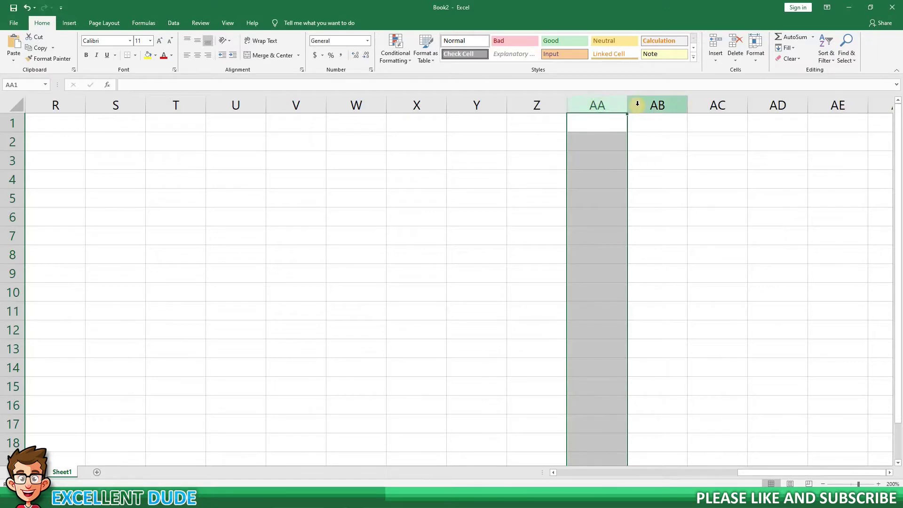
left_click(693, 105)
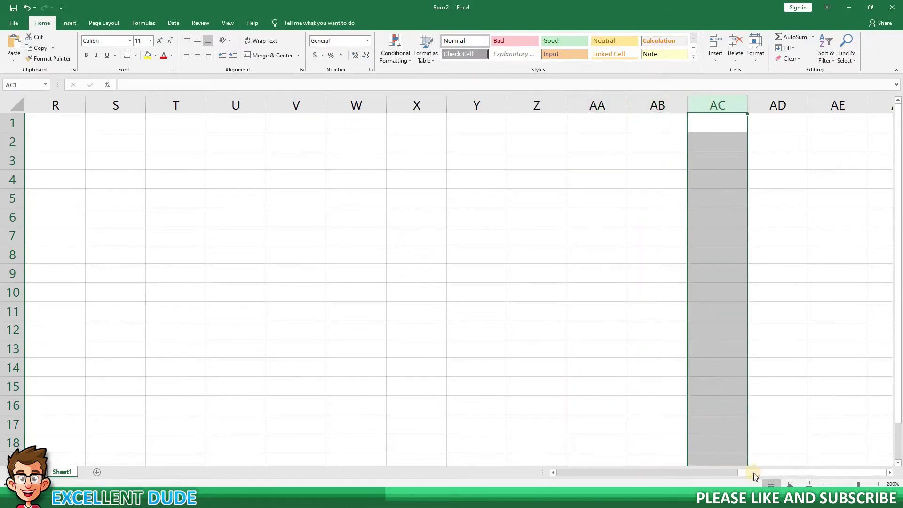
left_click_drag(751, 472, 66, 149)
left_click(13, 124)
left_click(13, 142)
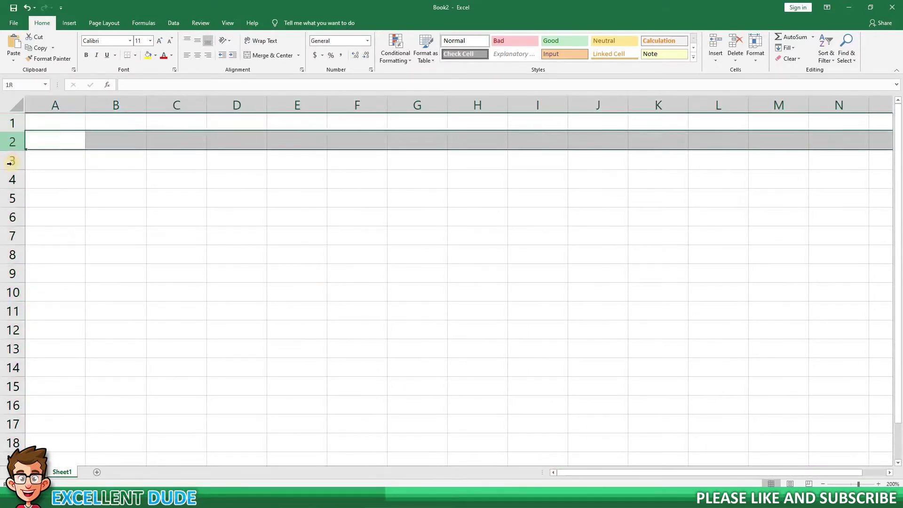
left_click(13, 160)
left_click(12, 179)
left_click(12, 198)
left_click(11, 217)
left_click(107, 168)
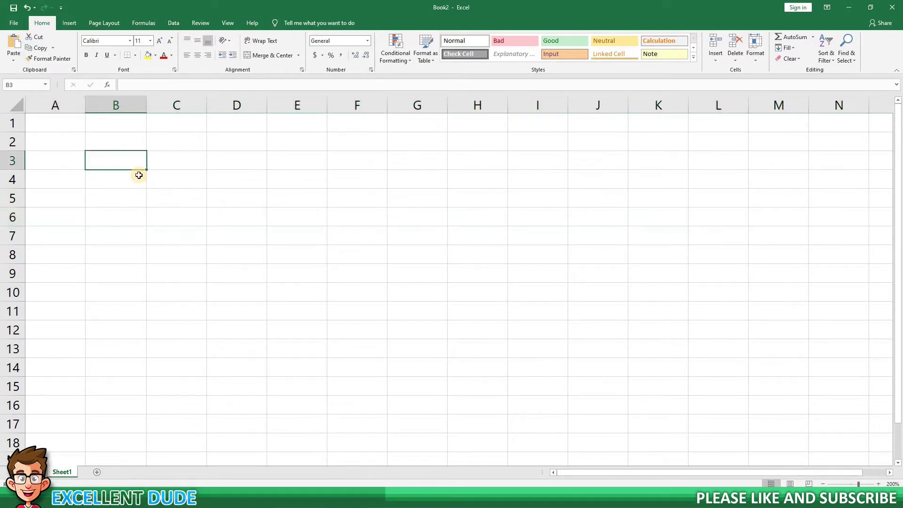
left_click(228, 178)
left_click(253, 195)
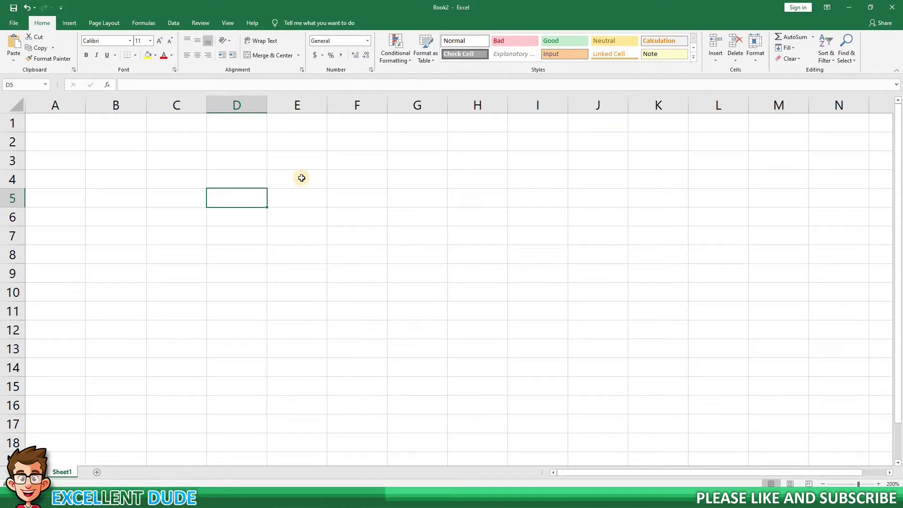
left_click_drag(302, 177, 466, 285)
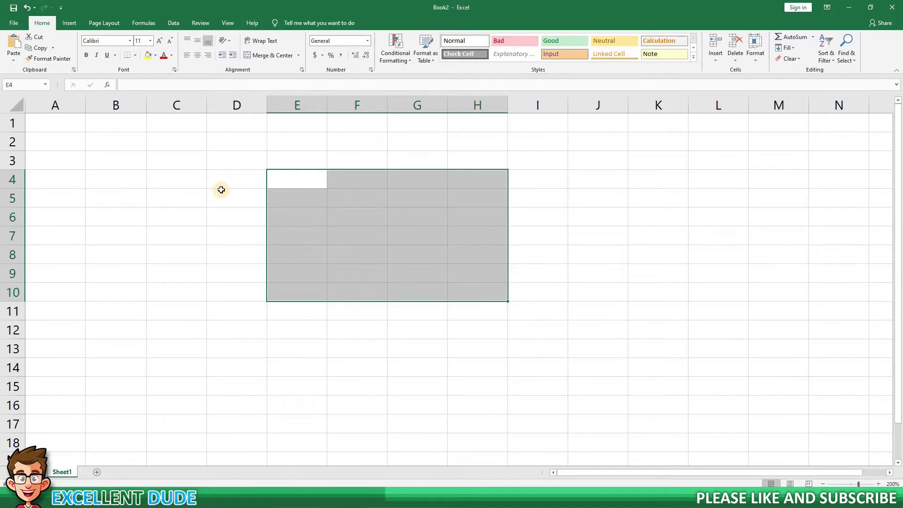
left_click(223, 191)
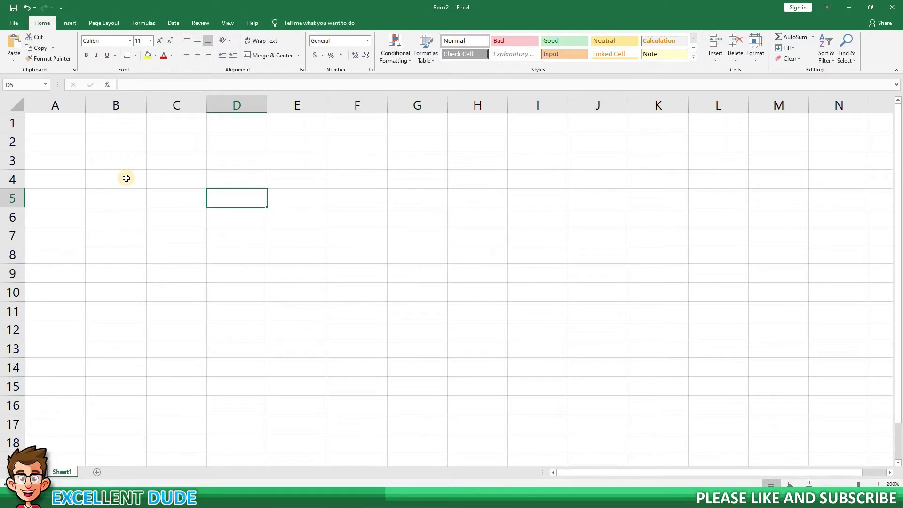
left_click(134, 178)
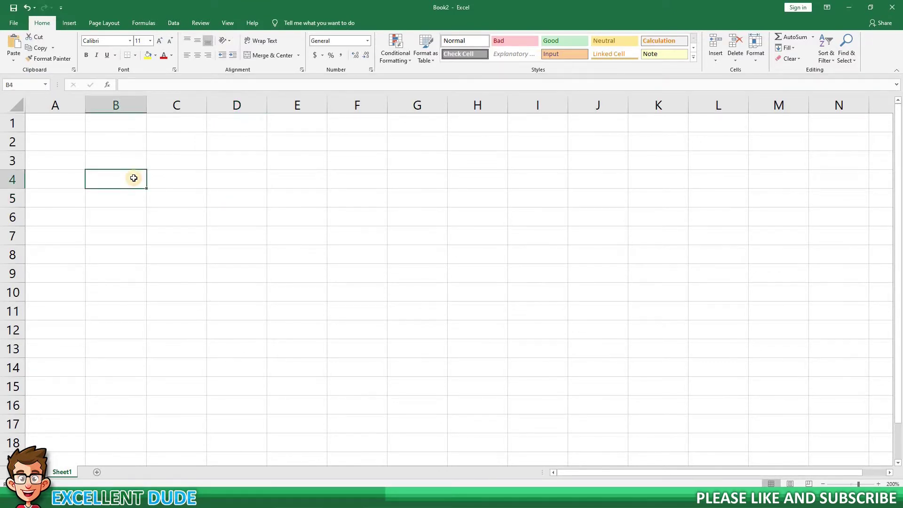
type("In")
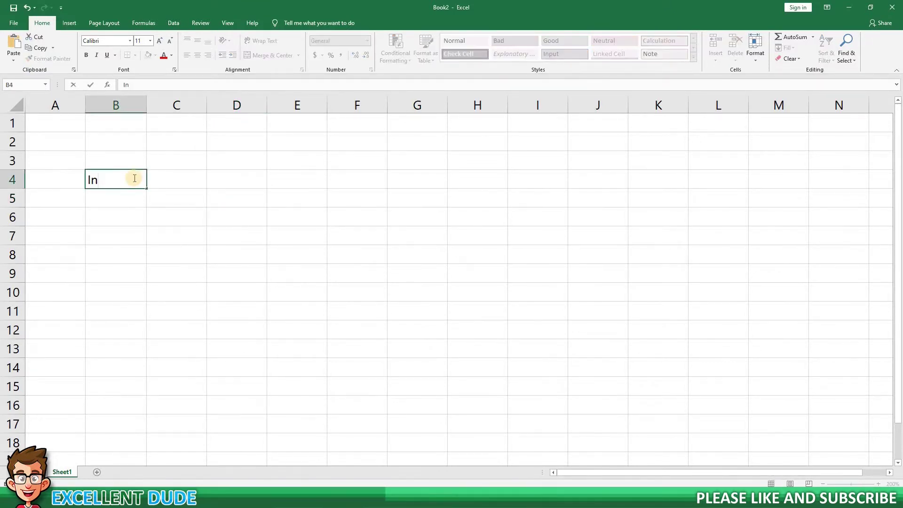
type("vntory Number")
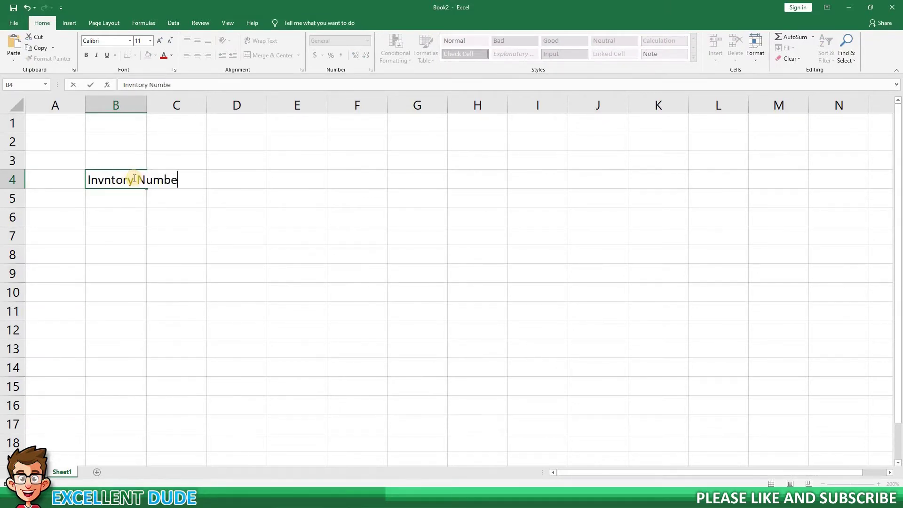
key("Return")
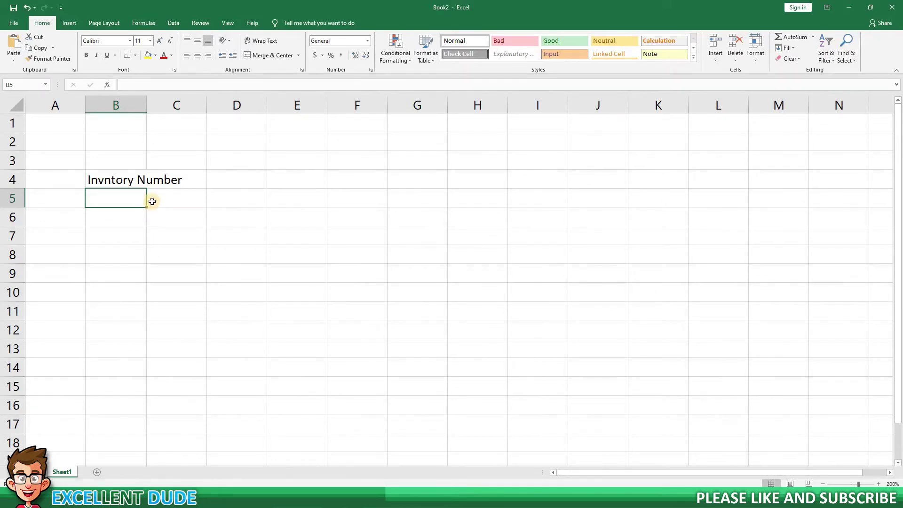
key("Down")
key("Down")
key("Down")
key("Down")
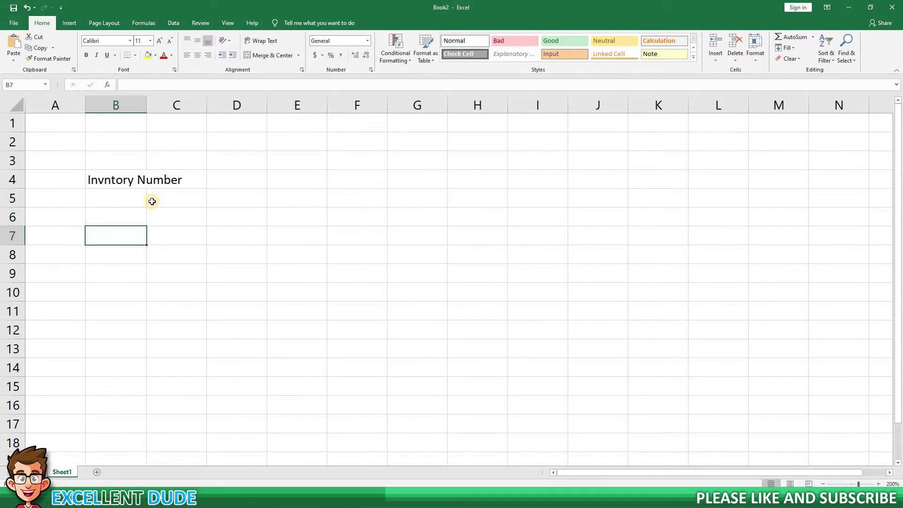
left_click(128, 181)
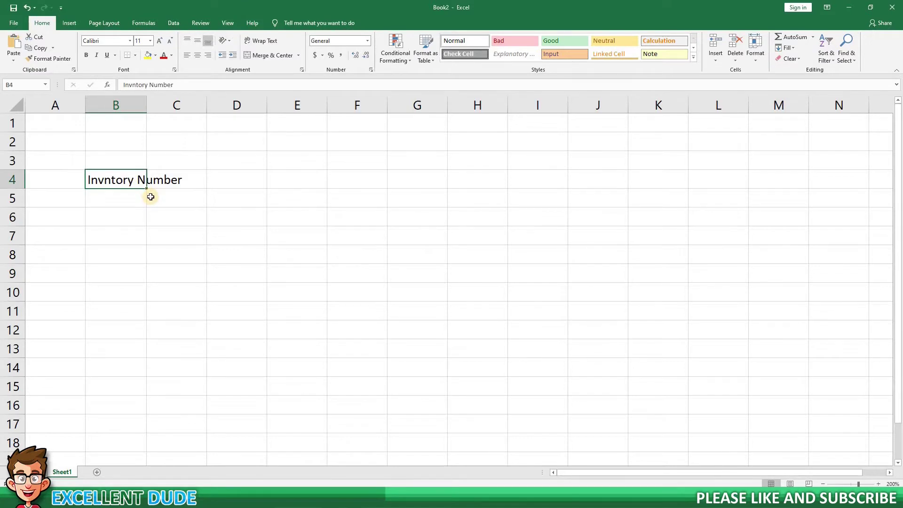
key("Right")
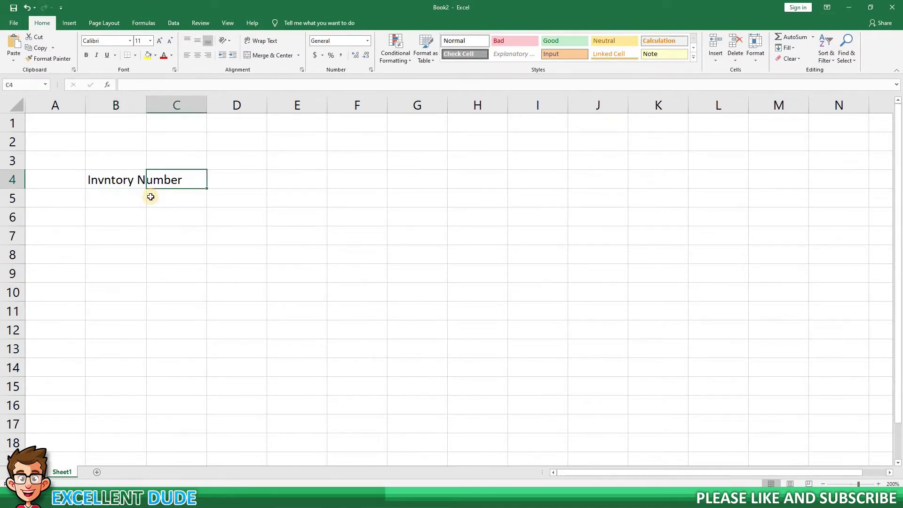
key("Right")
key("Right")
key("Right")
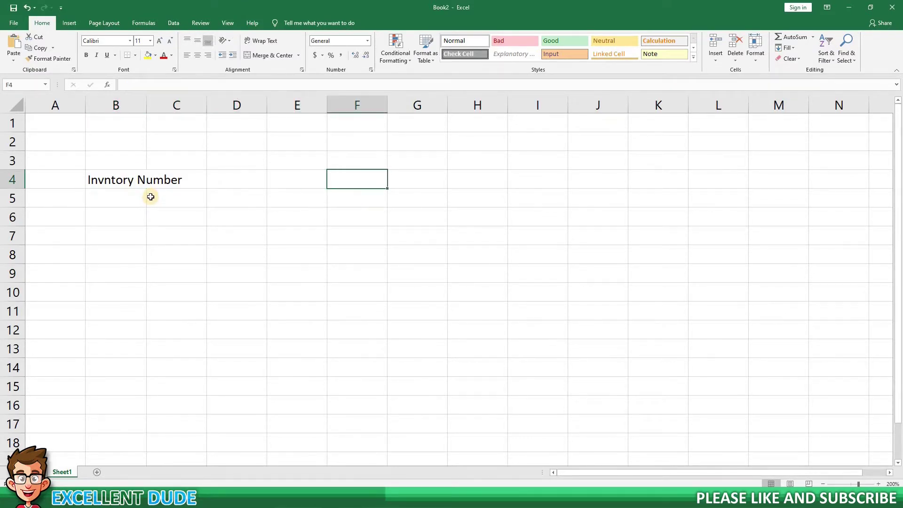
key("Right")
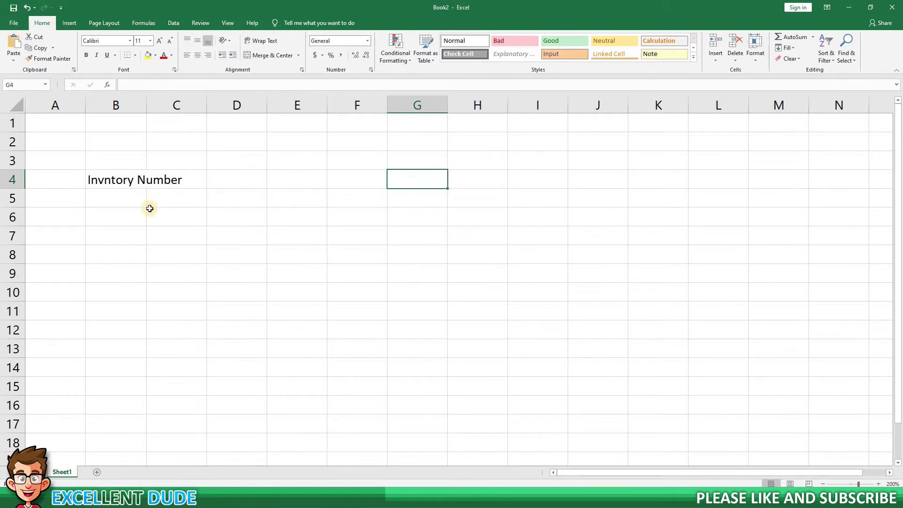
left_click(121, 179)
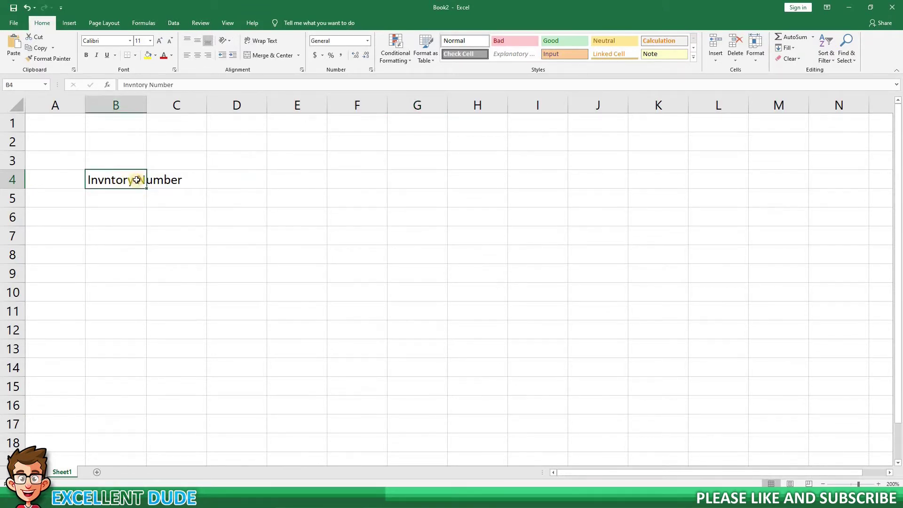
left_click(178, 179)
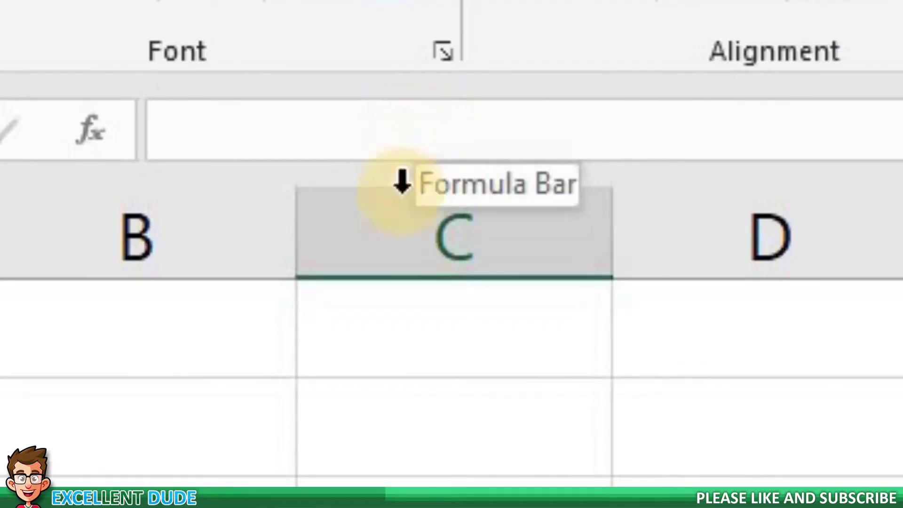
left_click(402, 197)
left_click(134, 178)
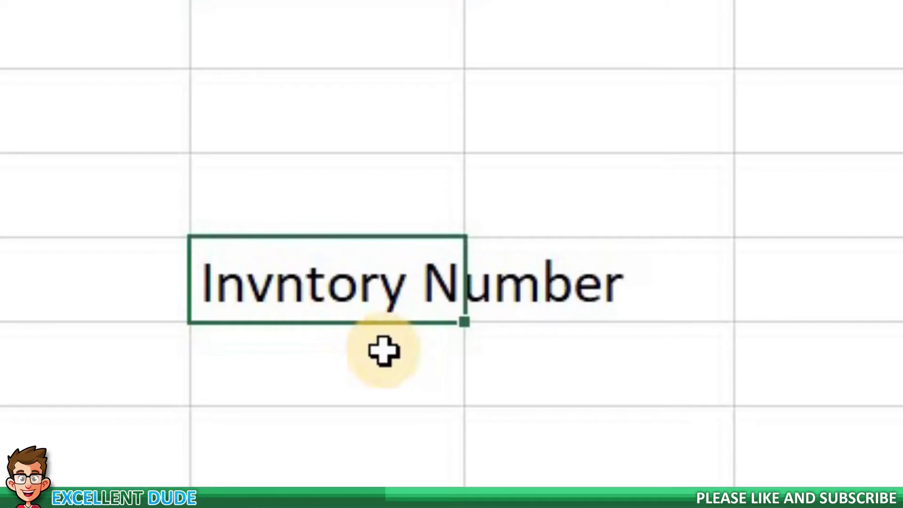
Insert the missing 'e' so B4 reads 'Inventory Number', then recheck it in the formula bar.
double_click(364, 289)
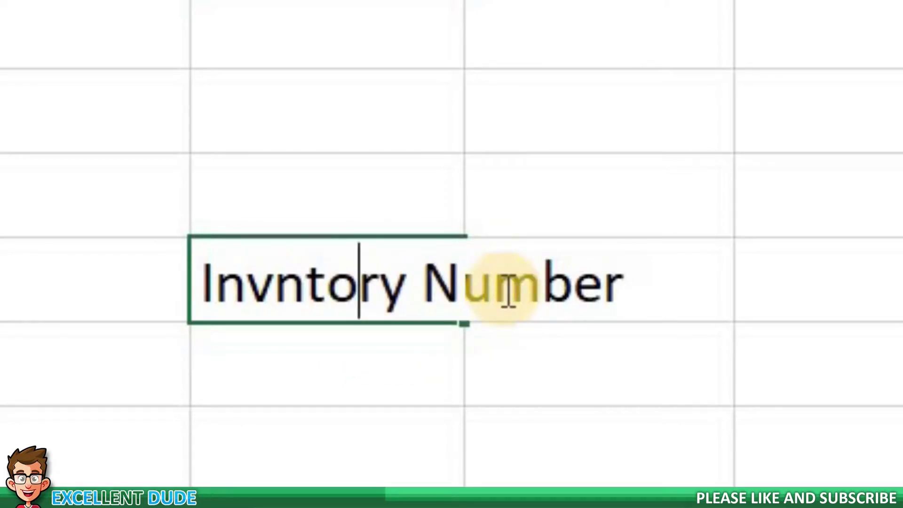
key("Left")
key("Left")
key("Left")
type("e")
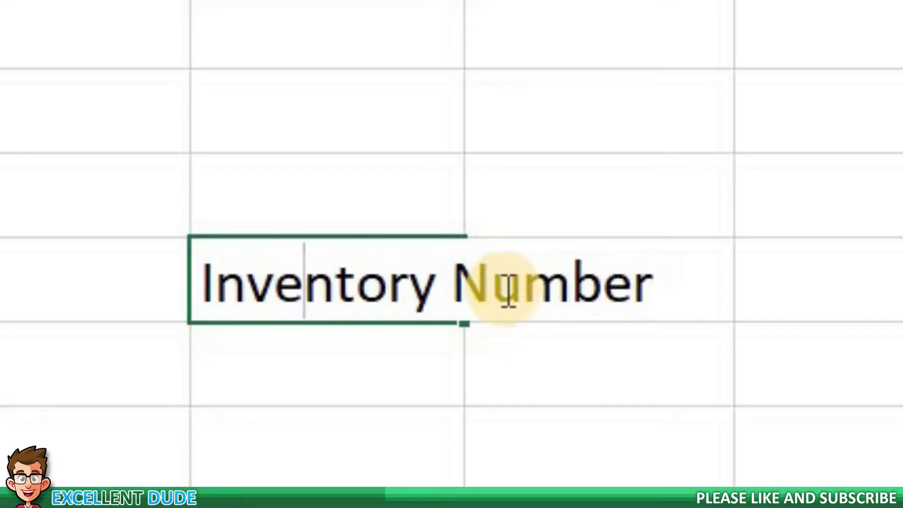
key("Return")
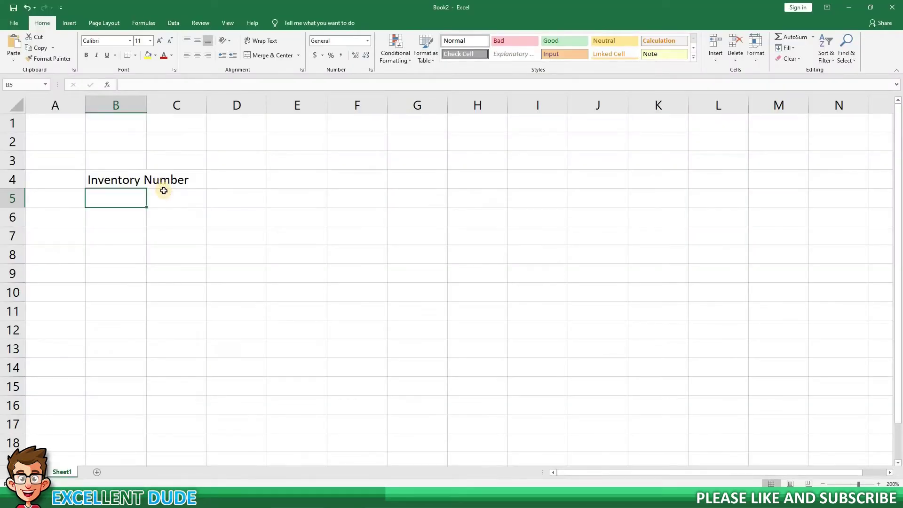
left_click(142, 180)
left_click(140, 85)
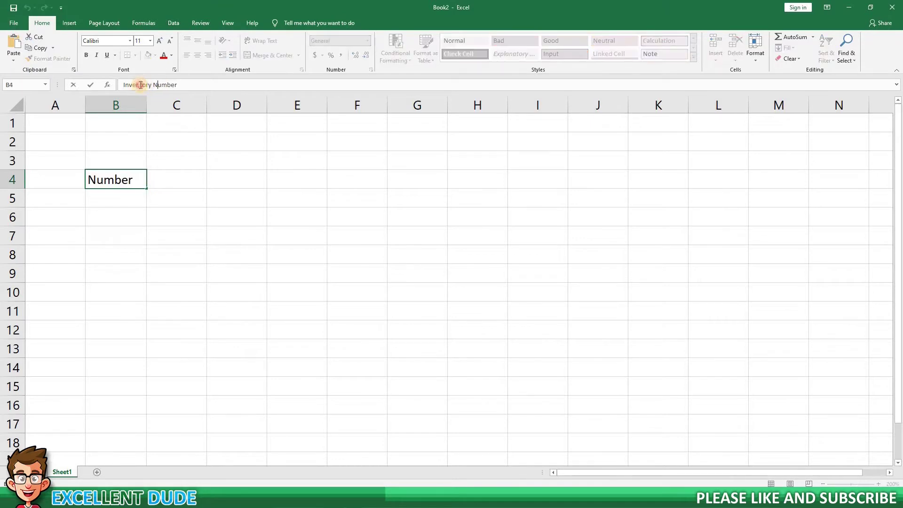
Enter the heading 'Year' in C4 and recheck the full 'Inventory Number' text in B4.
left_click(144, 197)
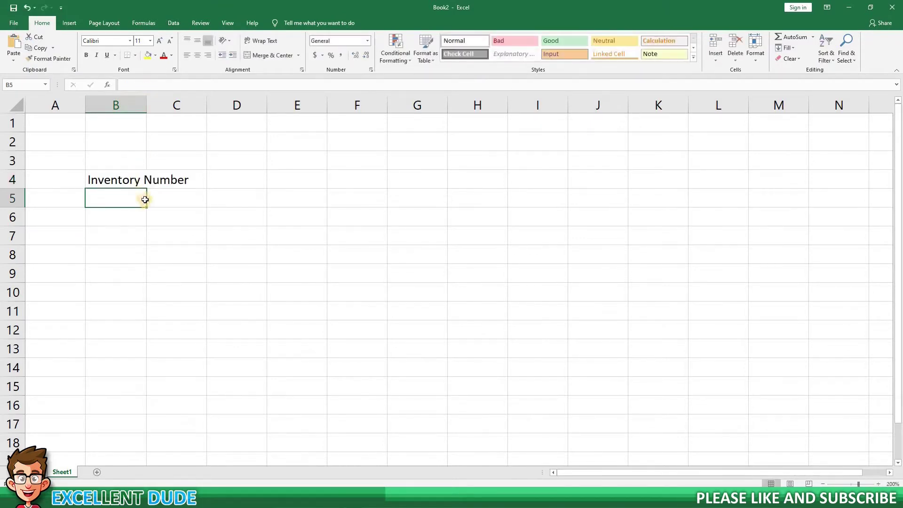
left_click(181, 179)
type("Year")
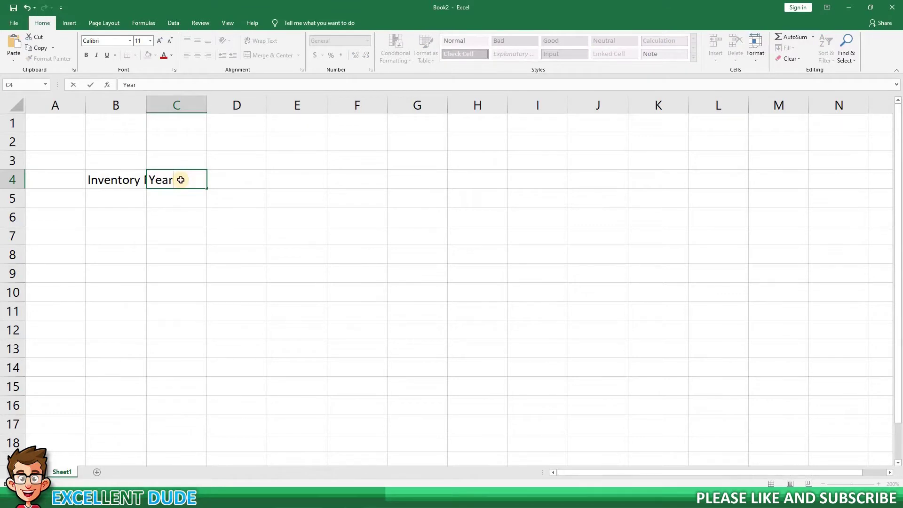
key("Return")
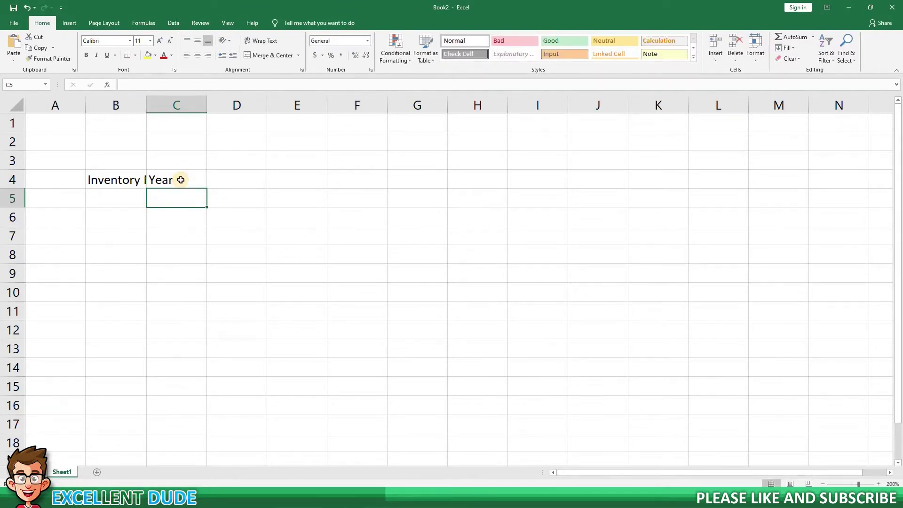
left_click(132, 180)
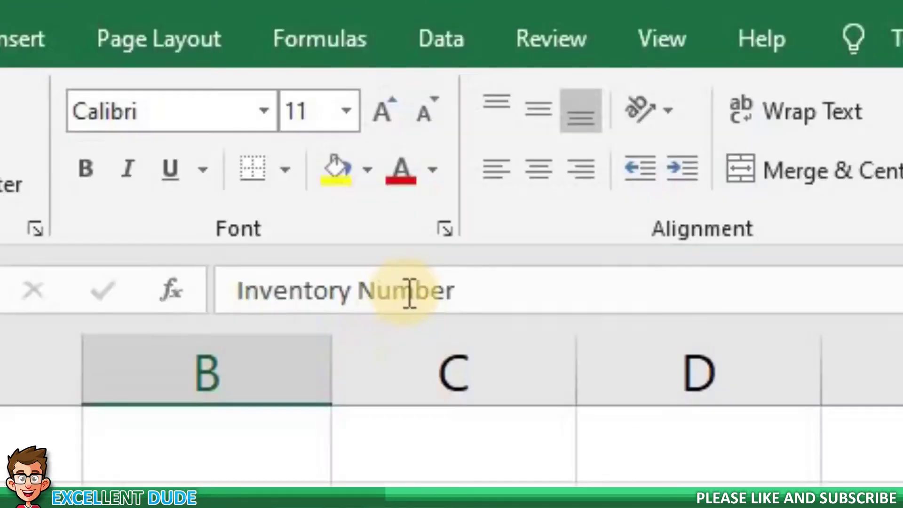
left_click_drag(482, 288, 235, 288)
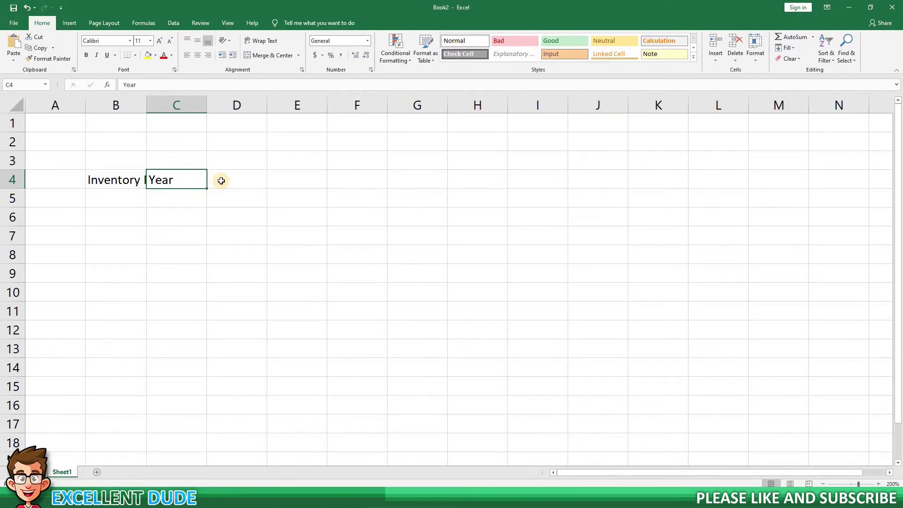
Enter headings 'Brand', 'Model', 'Wholesale Price' and 'Retail Price' across D4 to G4.
left_click(221, 181)
type("B")
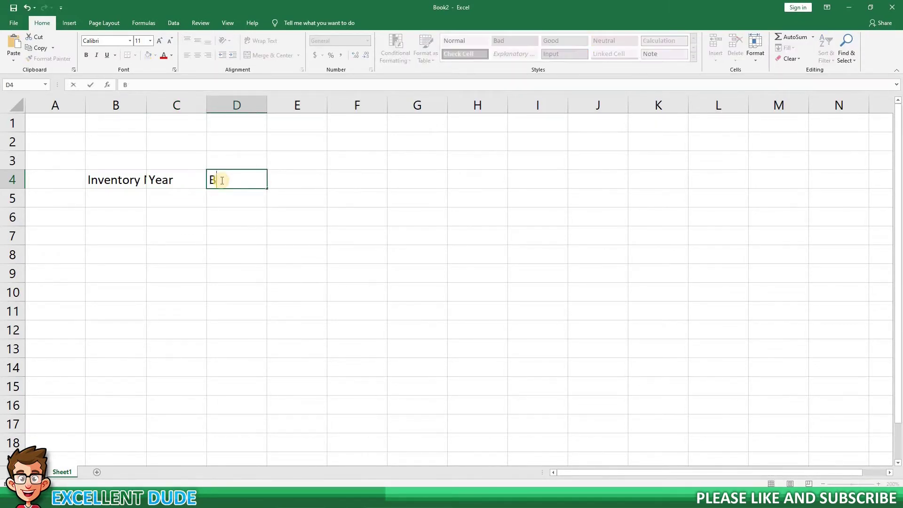
type("rand")
key("Tab")
type("Model")
key("Tab")
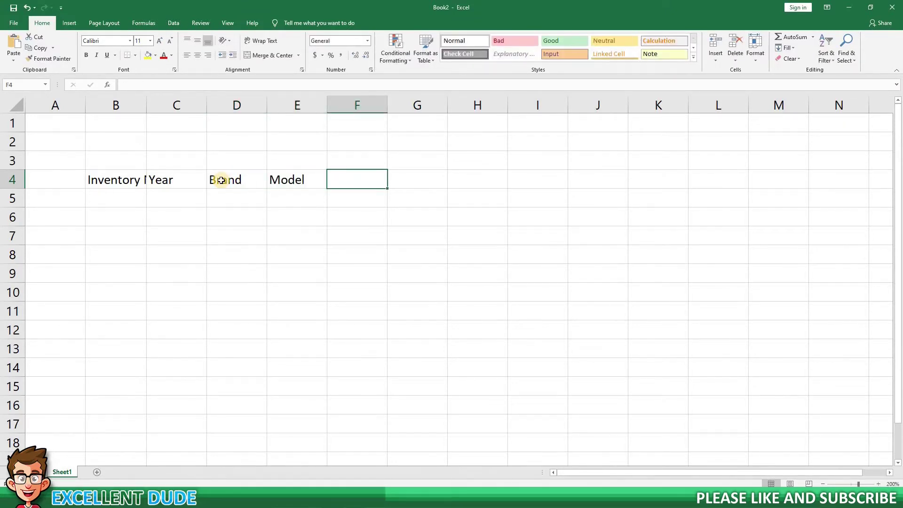
type("Wholesale")
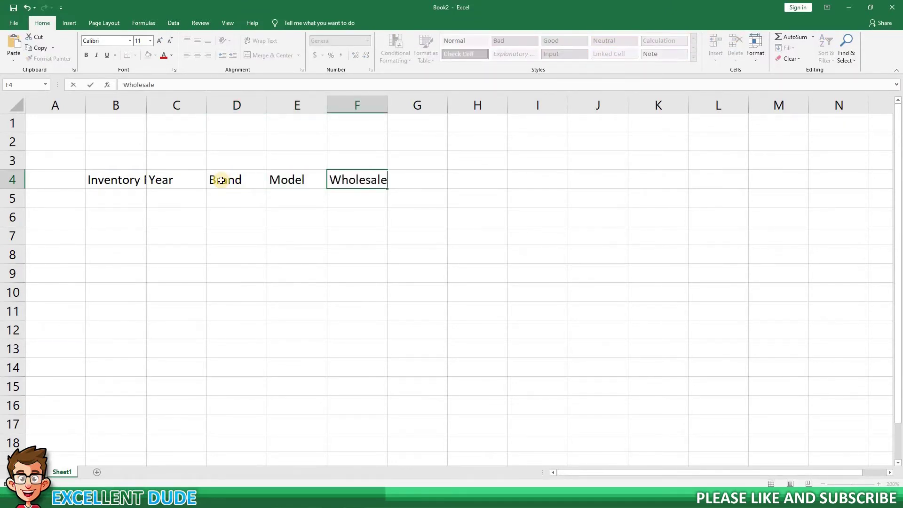
type(" Price")
key("Tab")
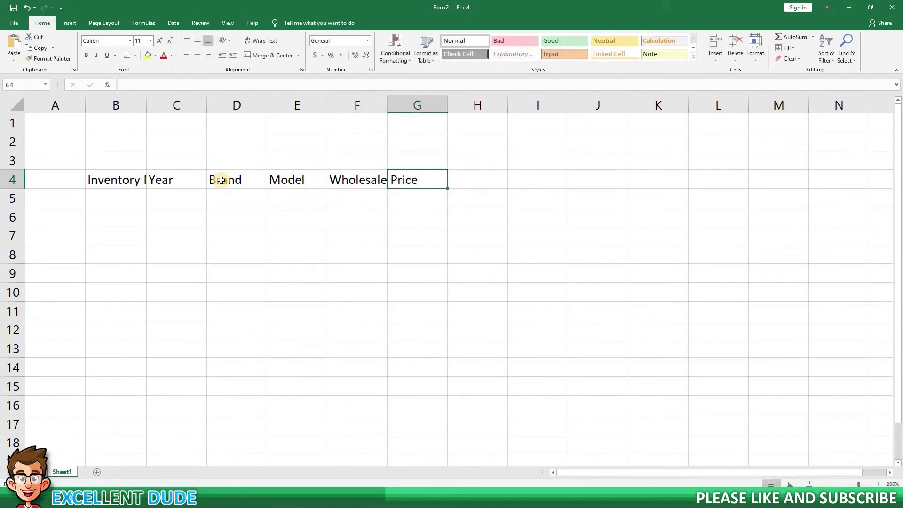
type("Retail Price")
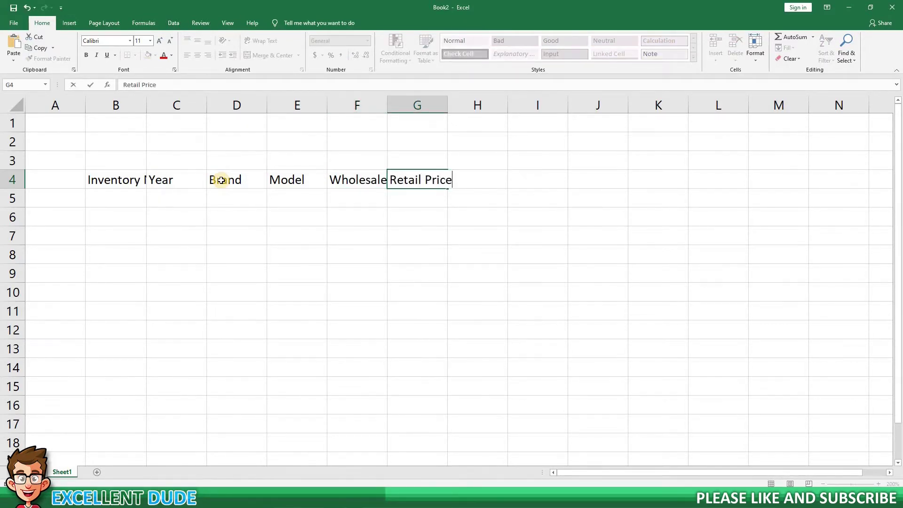
Commit 'Retail Price', AutoFit columns B–G, then widen columns C and G further.
key("Return")
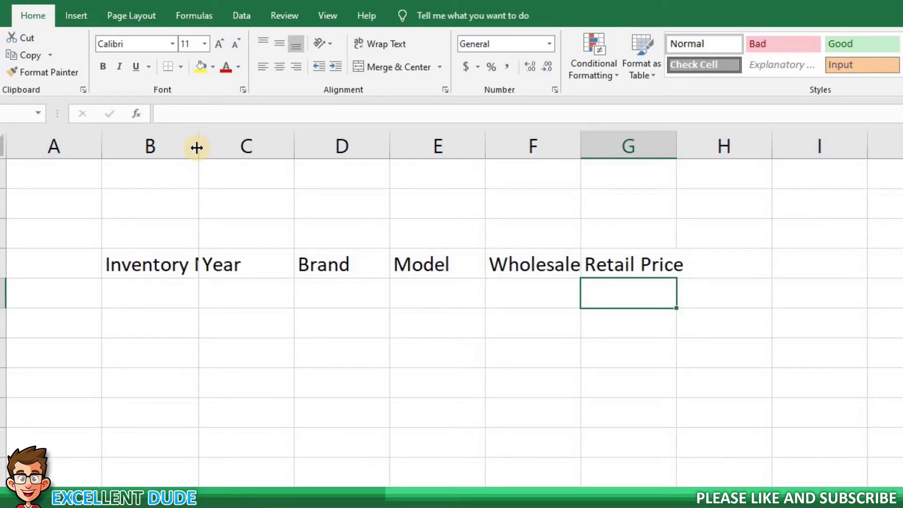
left_click_drag(197, 147, 278, 179)
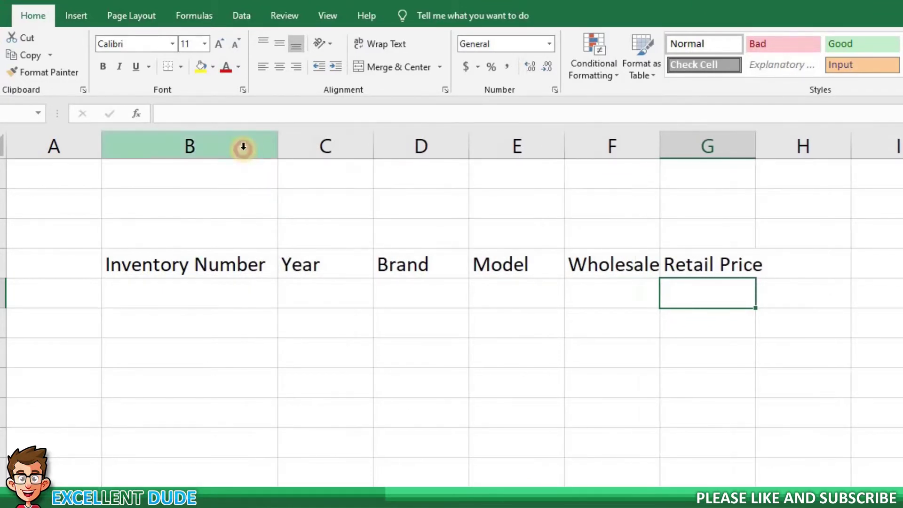
left_click(243, 147)
left_click(710, 147, "shift")
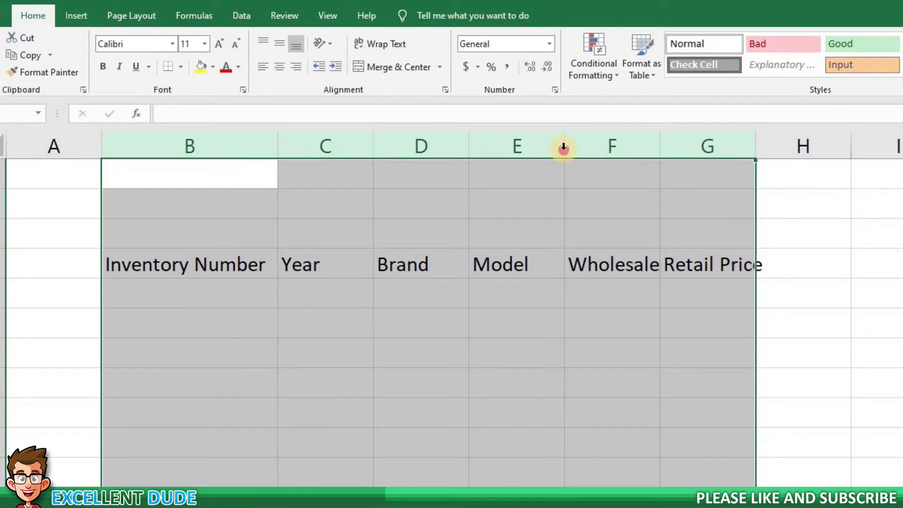
double_click(563, 148)
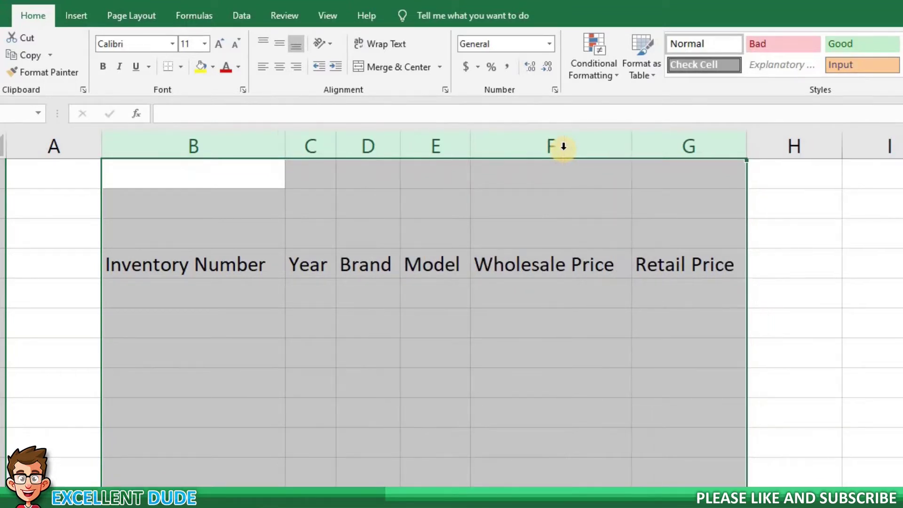
left_click(512, 312)
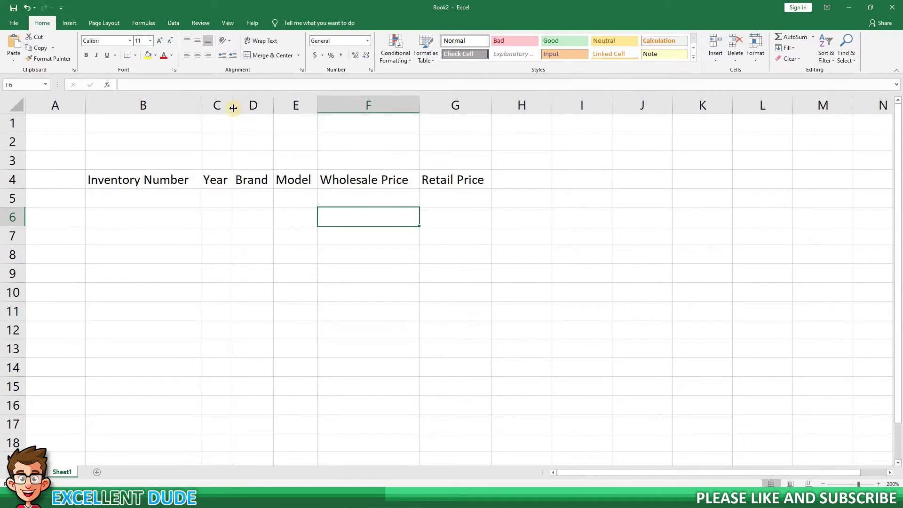
left_click_drag(233, 106, 476, 105)
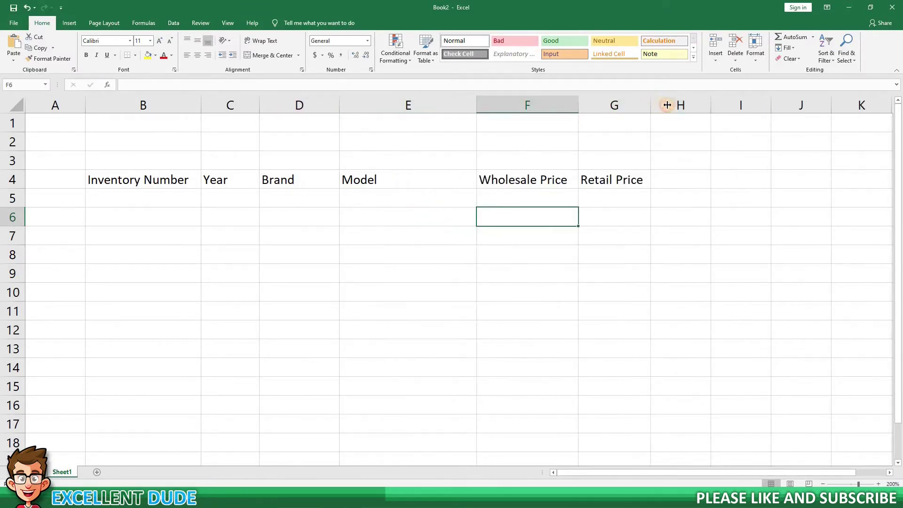
left_click_drag(667, 105, 669, 105)
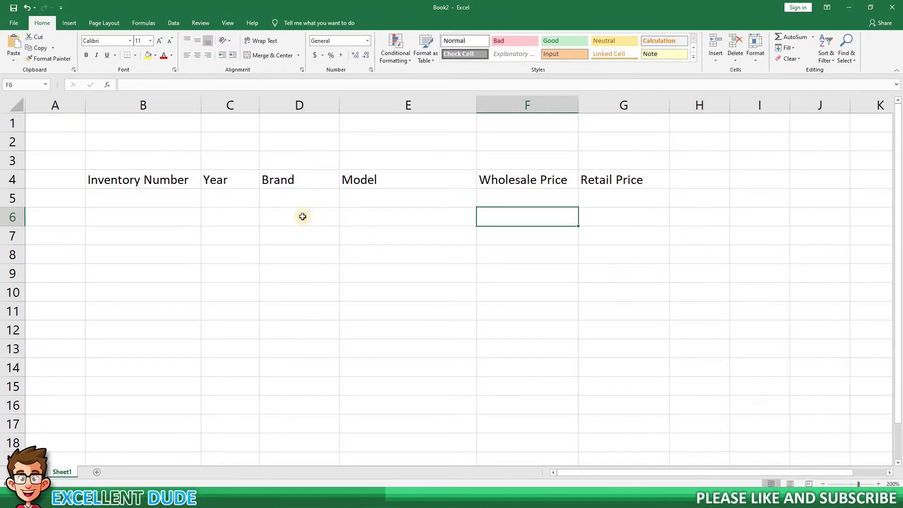
Enter 1001 and 1002 in B5:B6 and fill the series down to 1005.
left_click(186, 201)
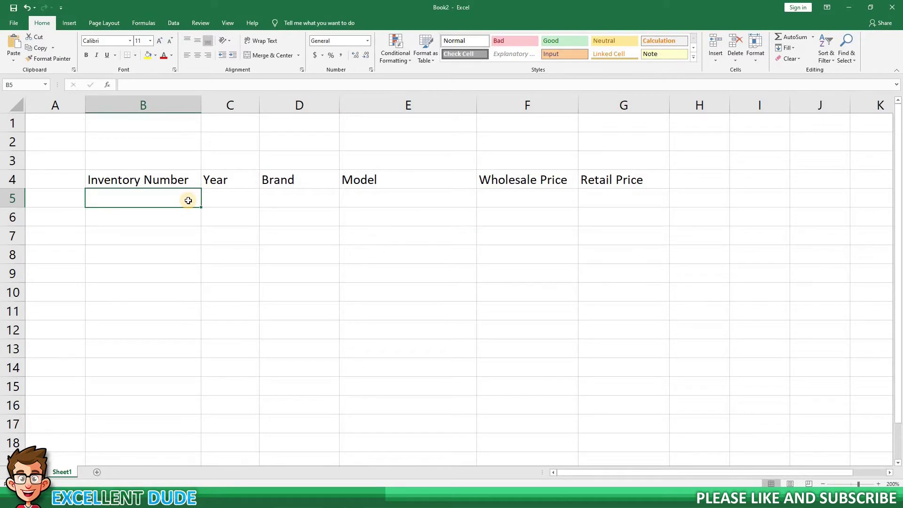
type("1001")
key("Return")
type("1002")
key("Return")
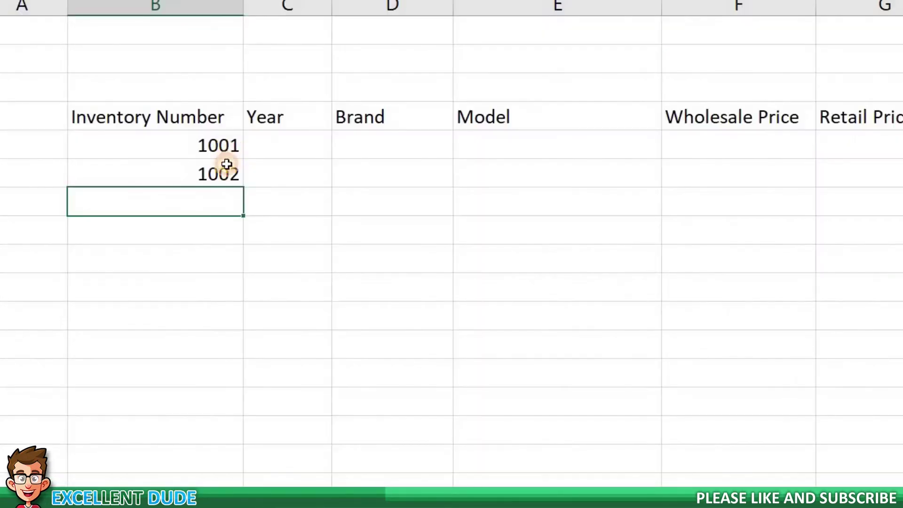
left_click_drag(226, 151, 235, 177)
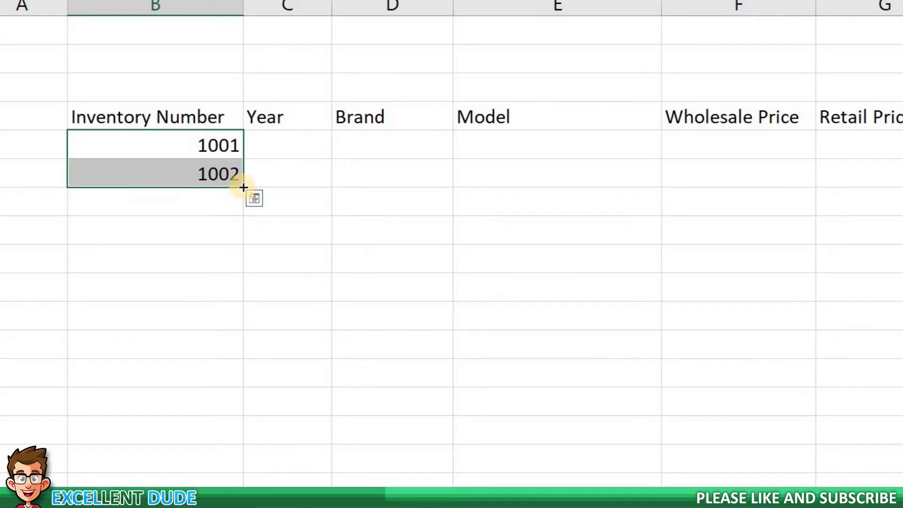
left_click_drag(243, 187, 243, 263)
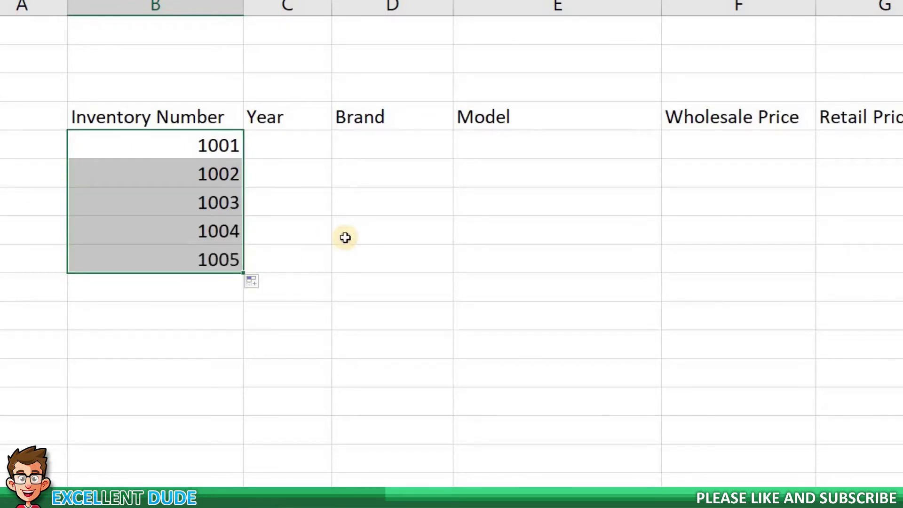
left_click(345, 237)
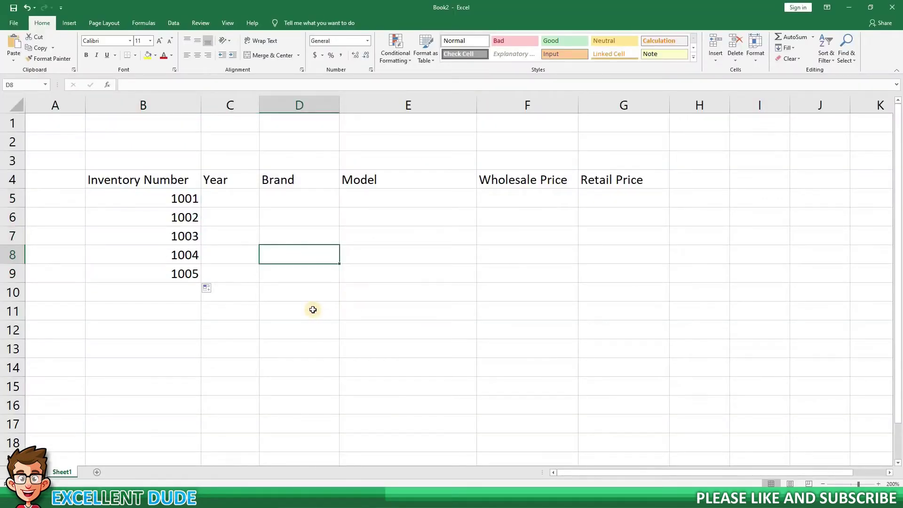
left_click(314, 310)
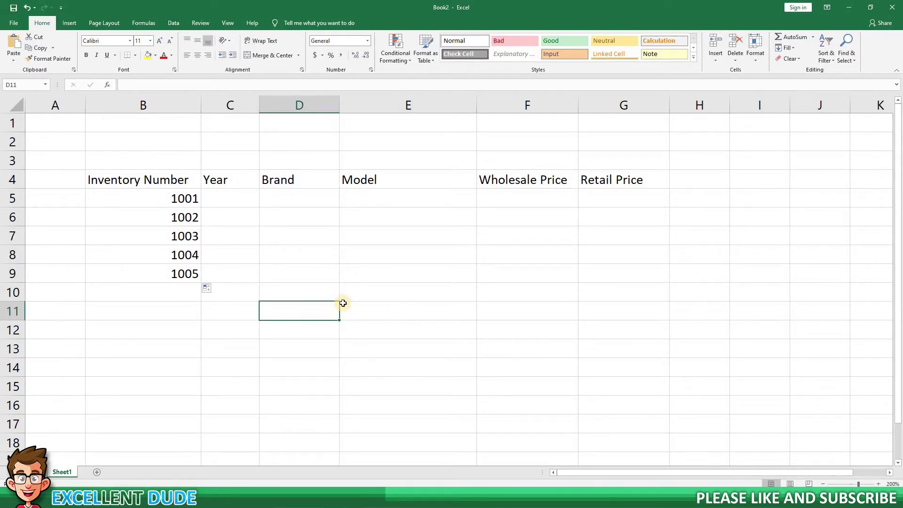
type("J")
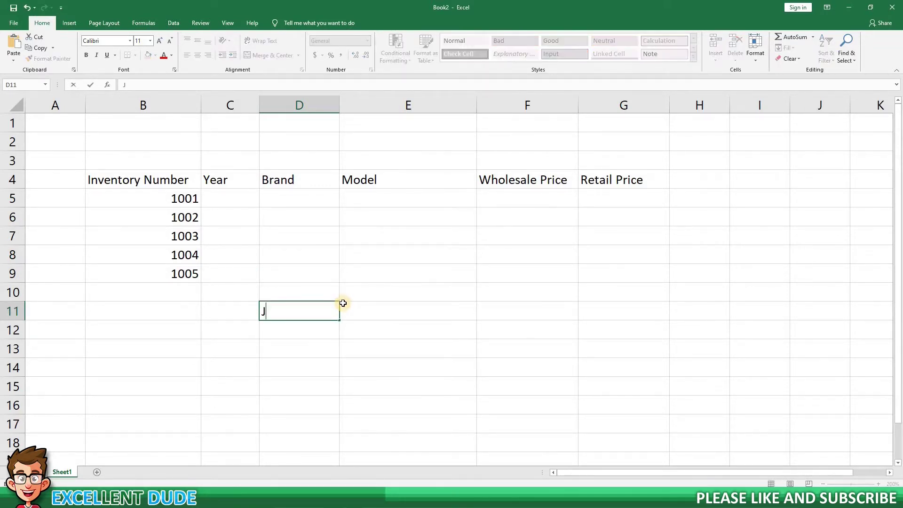
type("anuary")
key("Return")
type("Fe")
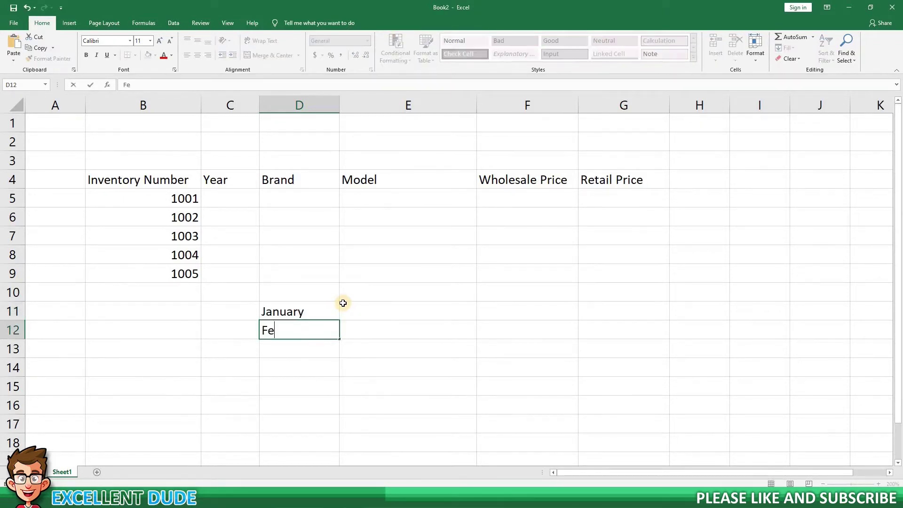
type("bruary")
key("Return")
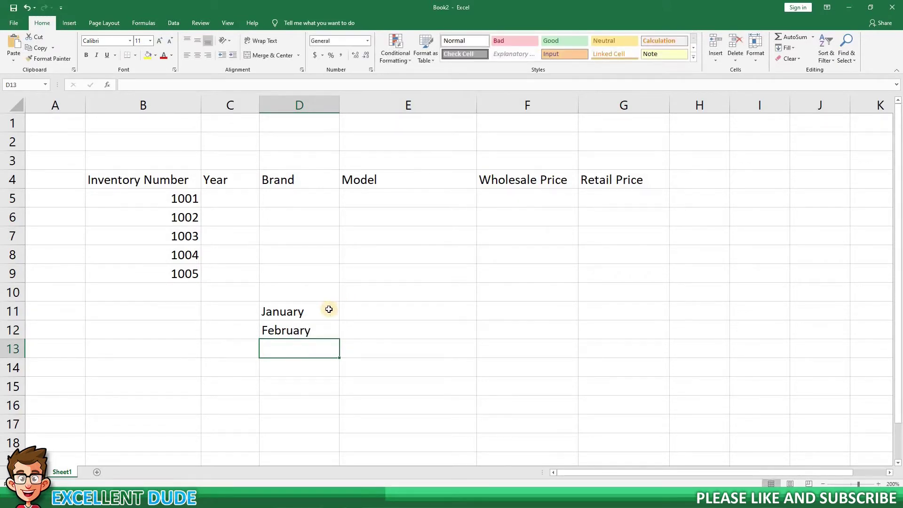
left_click_drag(328, 310, 386, 368)
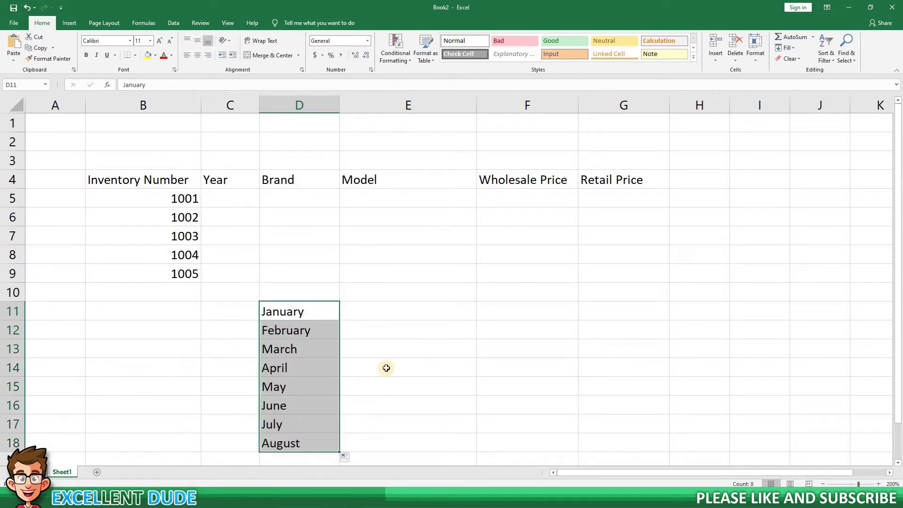
left_click(386, 367)
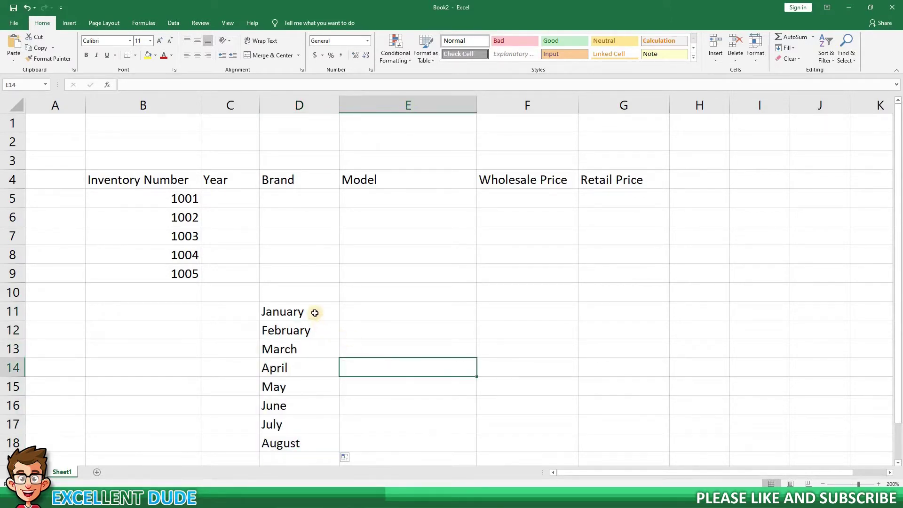
left_click_drag(314, 313, 312, 443)
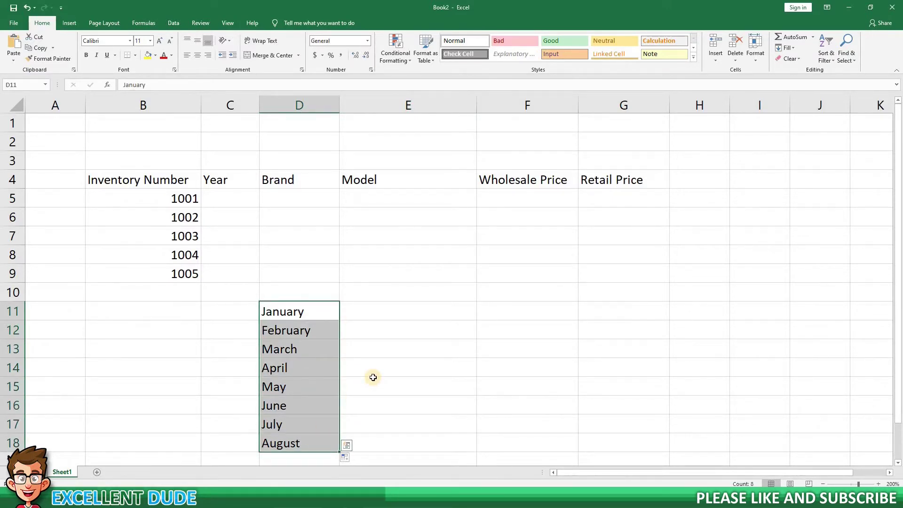
key("Delete")
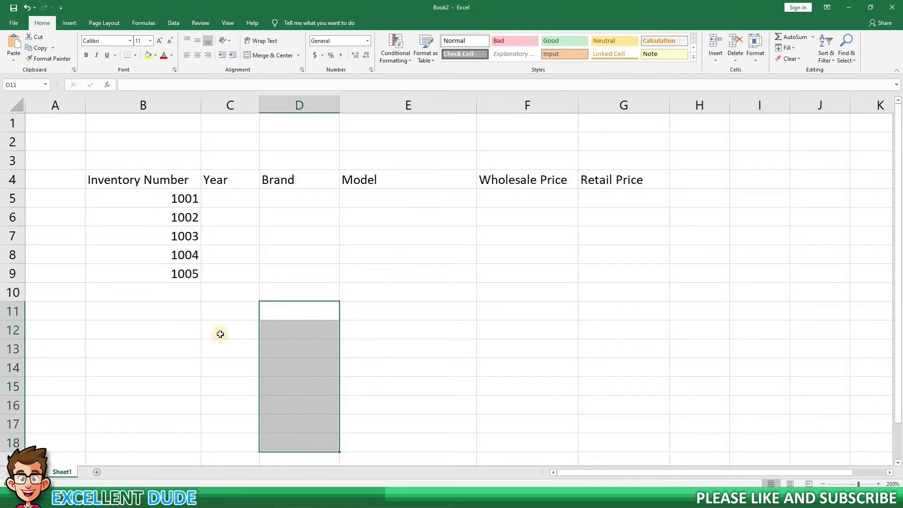
Enter row 5: 2002 Ferrari 360 Modena, wholesale 83500, retail 96200.
left_click(220, 333)
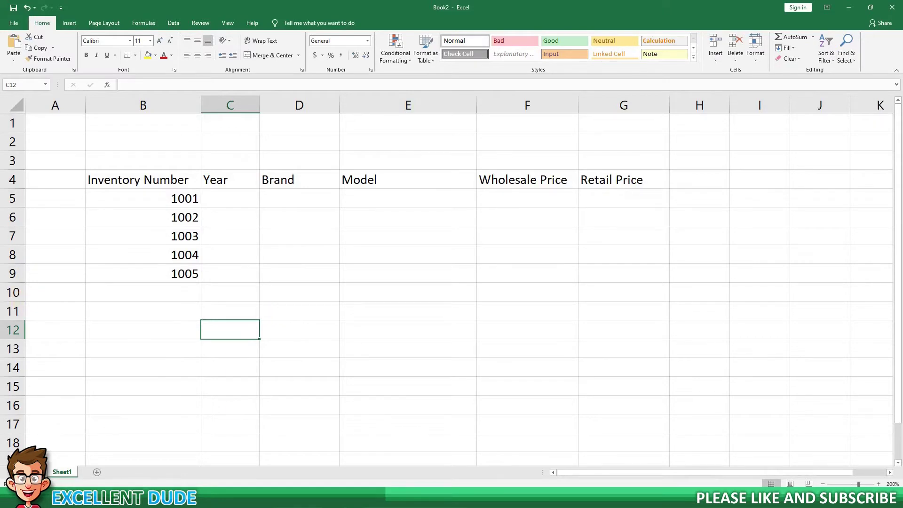
left_click(237, 199)
type("2002")
key("Tab")
type("Ferrari")
key("Tab")
type("Mode")
key("BackSpace")
key("BackSpace")
key("BackSpace")
key("BackSpace")
type("360 Modena")
key("Tab")
type("83500")
key("Tab")
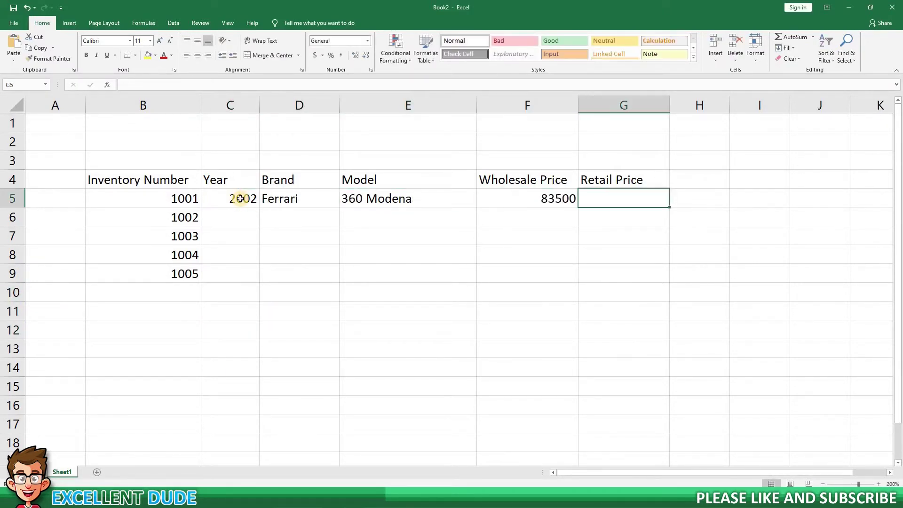
type("96200")
key("Return")
Enter row 6: 2004 Dodge Viper, wholesale 39250, retail 48750.
type("2004")
key("Tab")
type("Dodge")
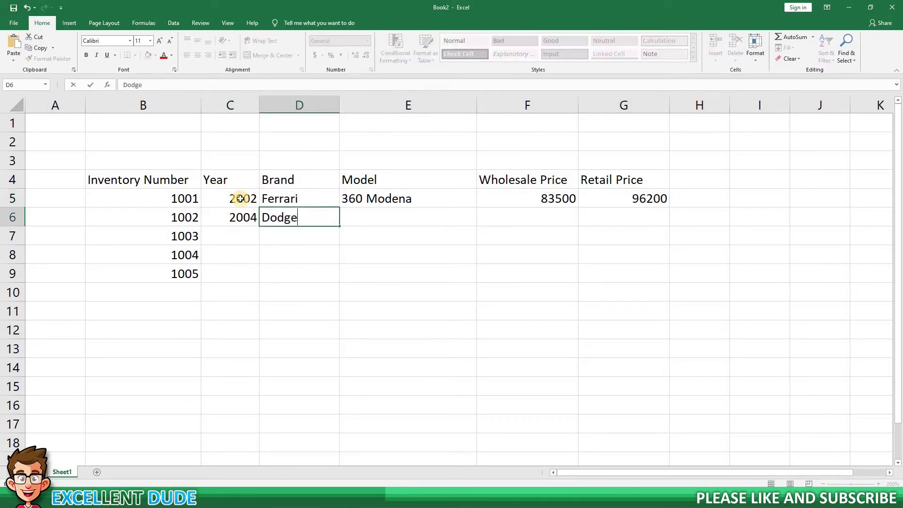
key("Tab")
type("Viper")
key("Tab")
type("39250")
key("Tab")
type("48750")
key("Return")
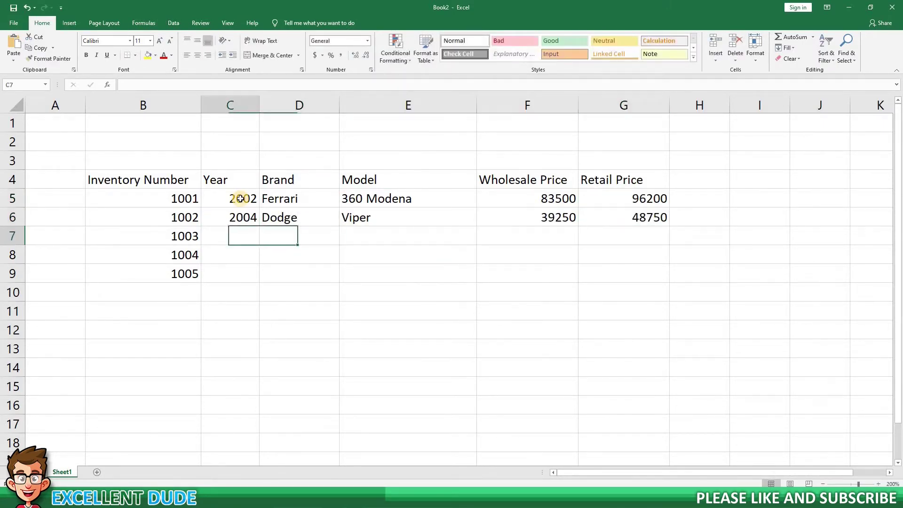
Enter row 7: 2010 Honda Civic, wholesale 6900, retail 9350.
type("2010")
key("Tab")
type("Honda")
key("Tab")
type("Civic")
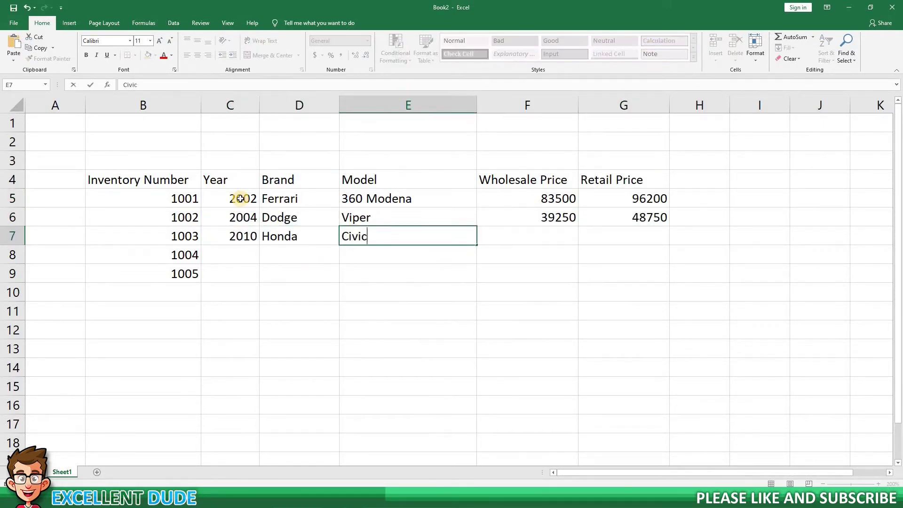
key("Tab")
type("6900")
key("Tab")
type("9350")
key("Return")
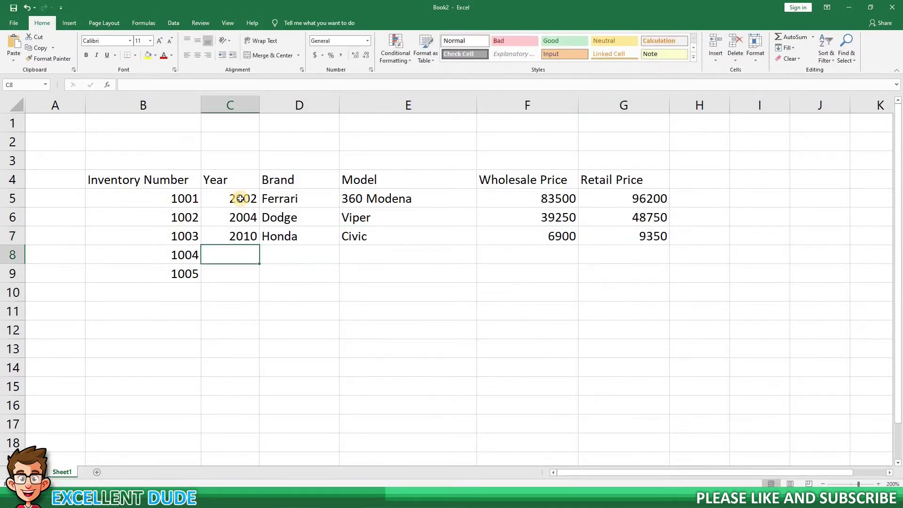
Enter row 8: 2017 Ford F-150 with prices 26800 and 32500.
type("2017")
key("Tab")
type("Ford")
key("Tab")
type("F-150")
key("Tab")
type("2680032500")
key("Return")
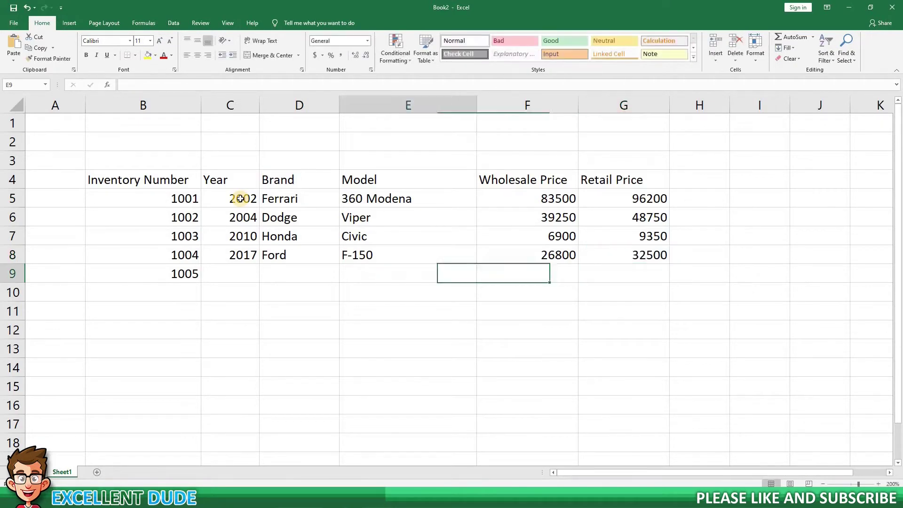
Enter row 9: 2016 Kia Soul Turbo, wholesale 12100, retail 14695.
type("2016")
key("Tab")
type("Kia")
key("Tab")
type("Soul Turbo")
key("Tab")
type("12100")
key("Tab")
type("14695")
key("Down")
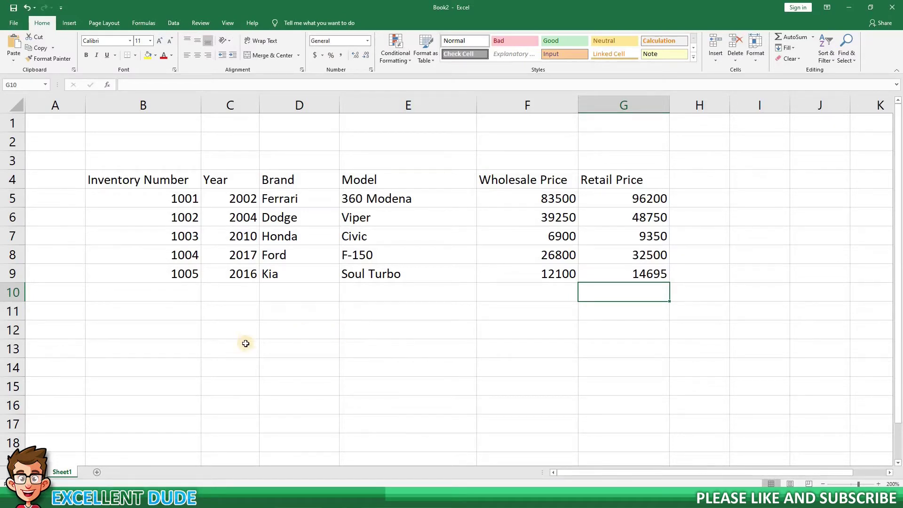
Center-align the inventory numbers in B5:B9.
left_click_drag(160, 199, 167, 273)
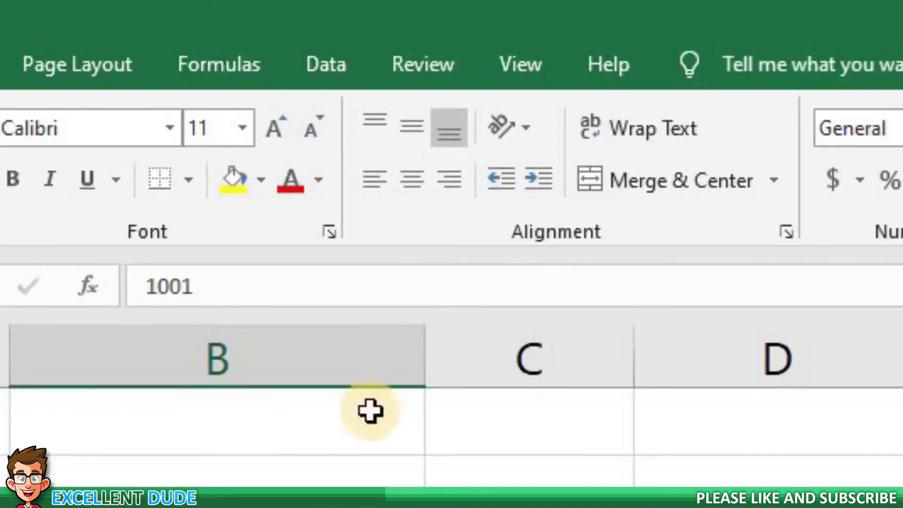
left_click(418, 181)
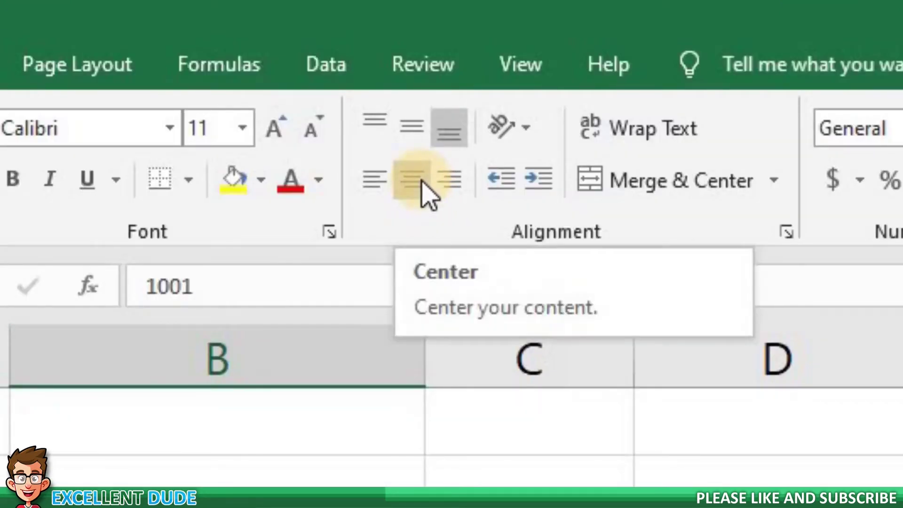
left_click(422, 181)
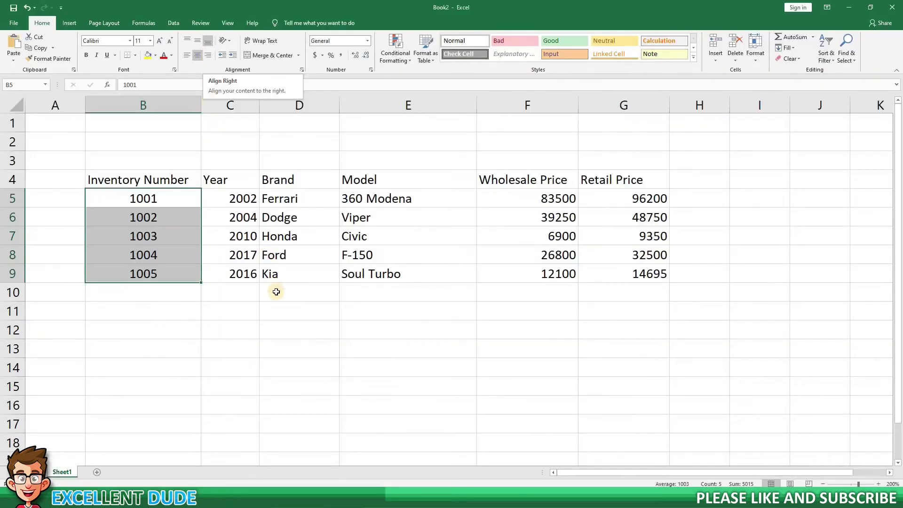
left_click(276, 292)
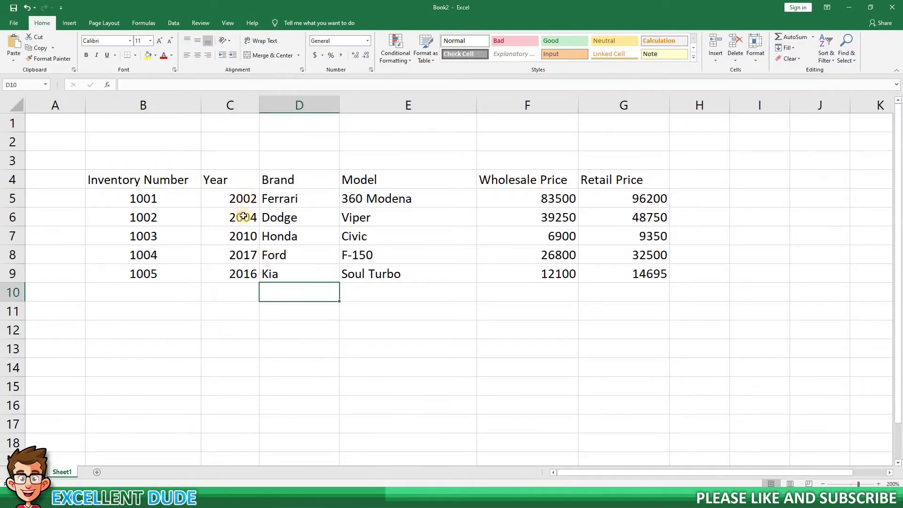
Center the years in C5:C9 and the prices in F5:G9 together.
left_click_drag(243, 198, 245, 270)
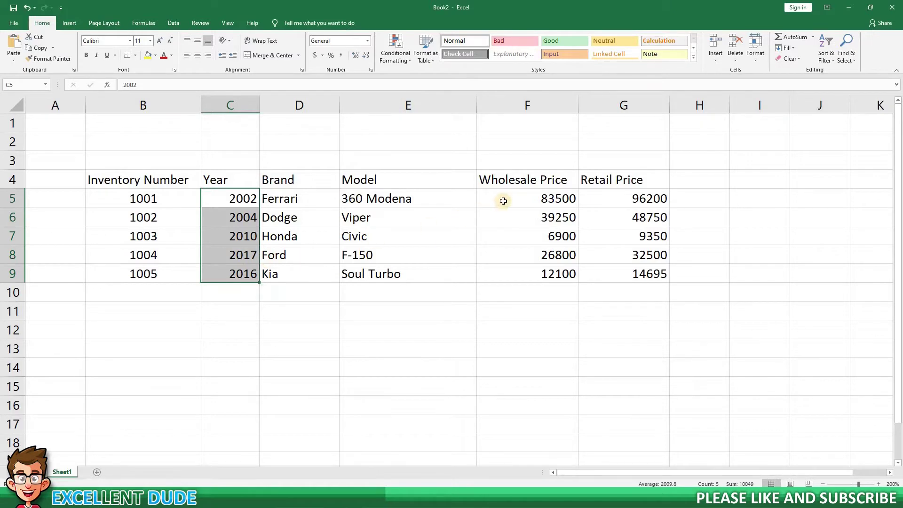
left_click_drag(504, 201, 597, 269)
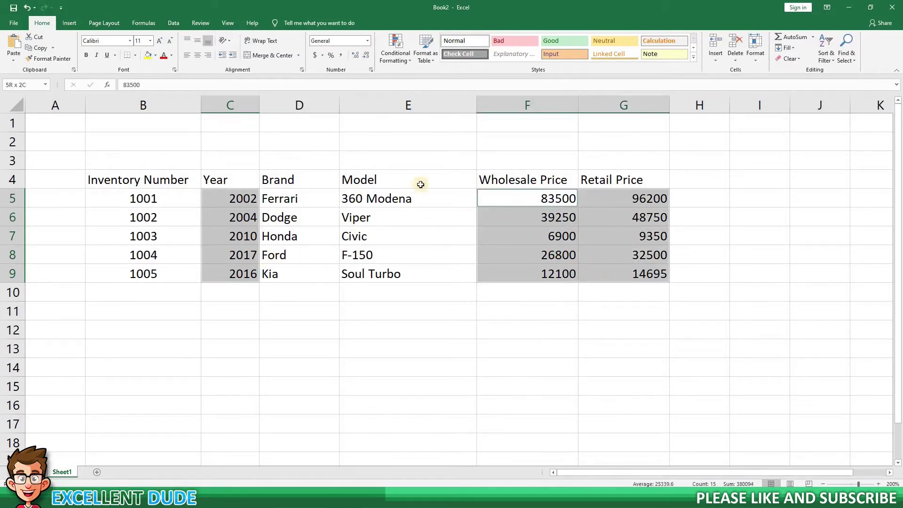
left_click(197, 56)
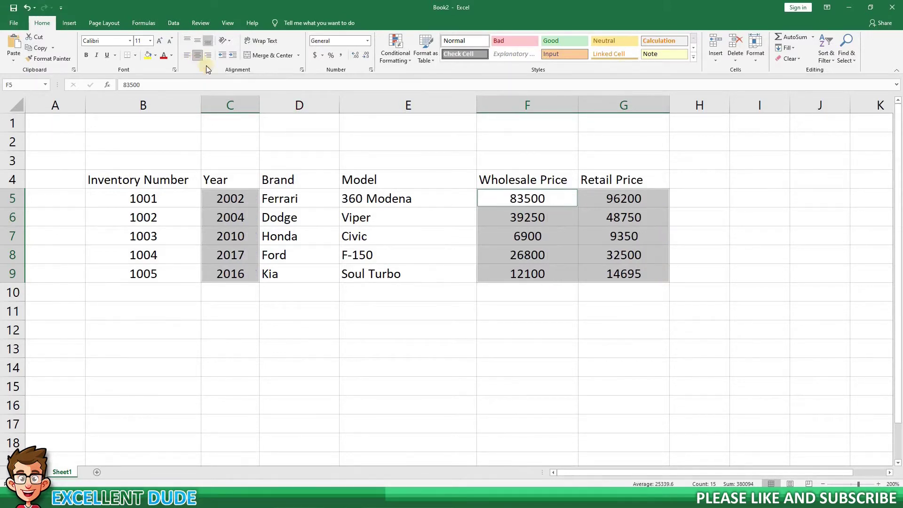
left_click(442, 303)
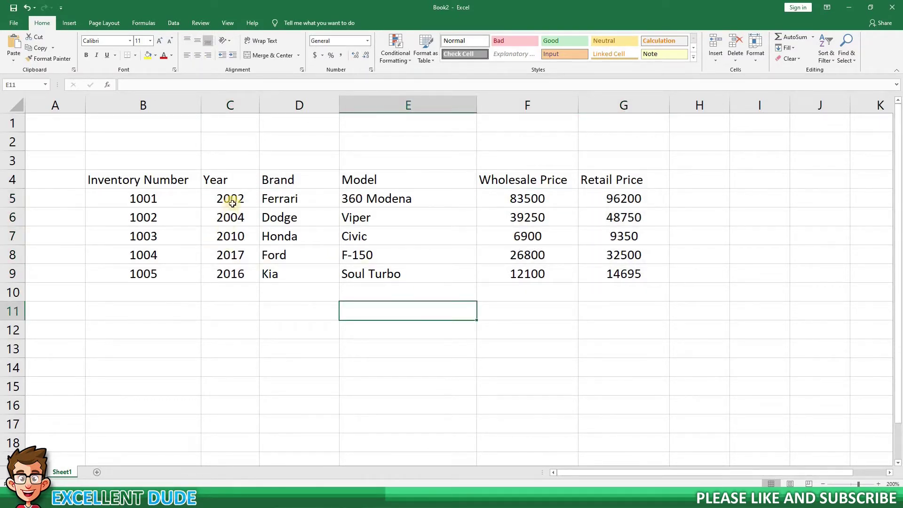
left_click_drag(226, 200, 227, 273)
right_click(227, 272)
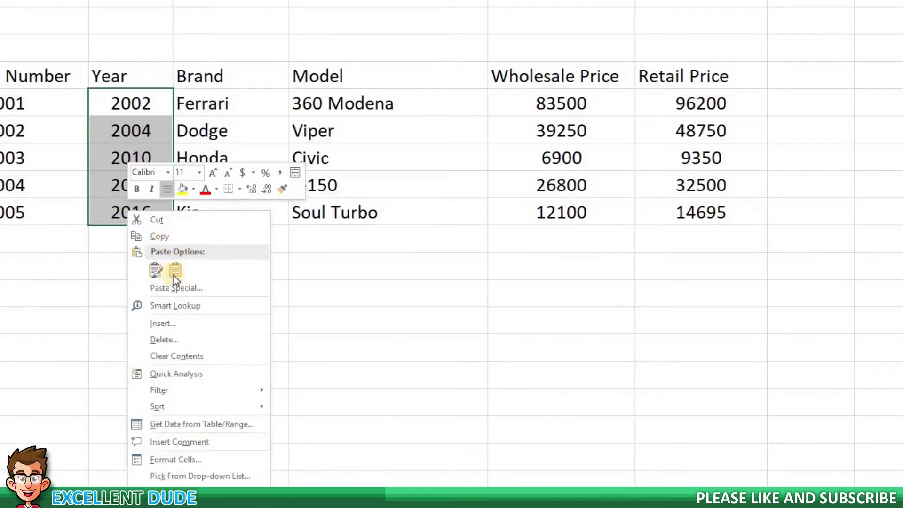
left_click(201, 458)
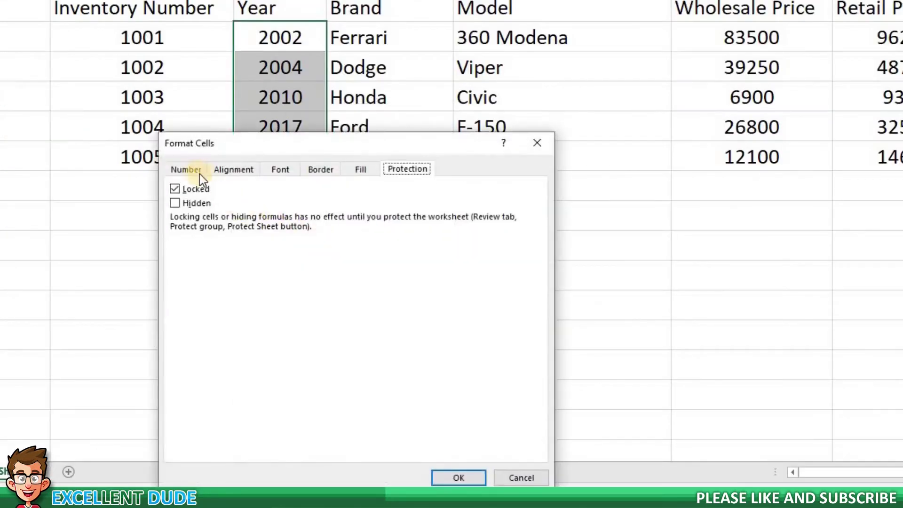
left_click(196, 172)
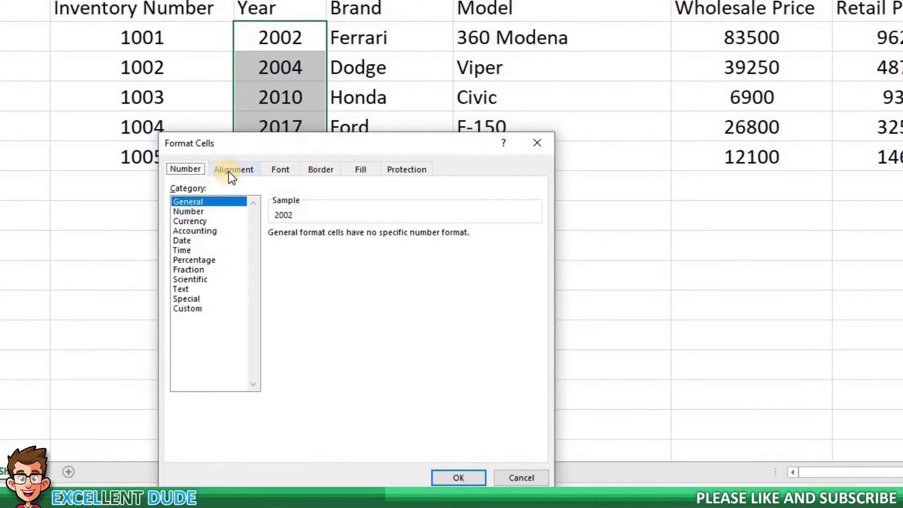
left_click(228, 171)
left_click(201, 169)
left_click(252, 170)
left_click(278, 170)
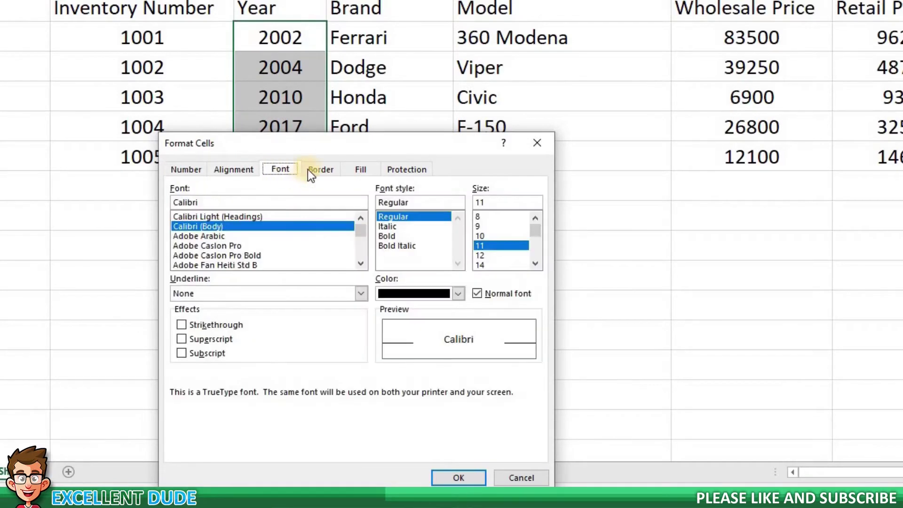
left_click(323, 170)
left_click(363, 170)
left_click(407, 169)
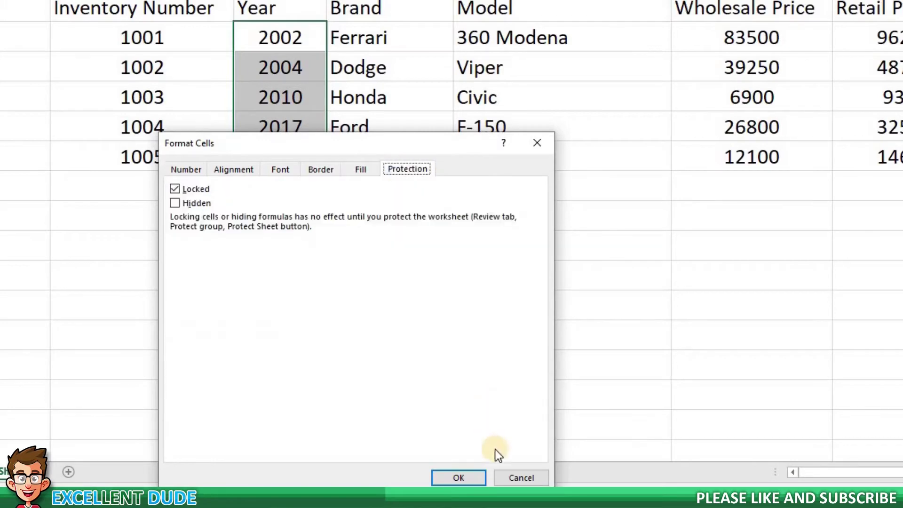
key("Escape")
left_click(466, 234)
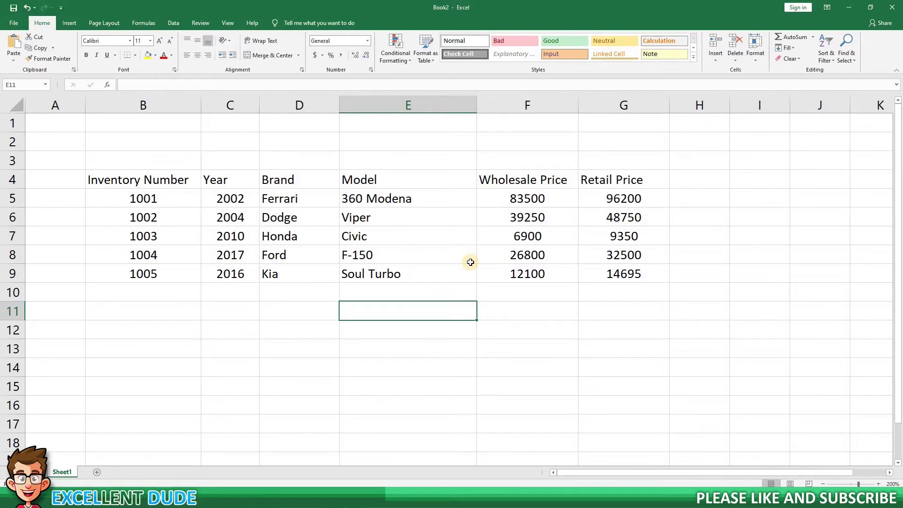
Format the prices in F5:G9 as Currency, e.g. $83,500.00.
left_click_drag(517, 199, 593, 278)
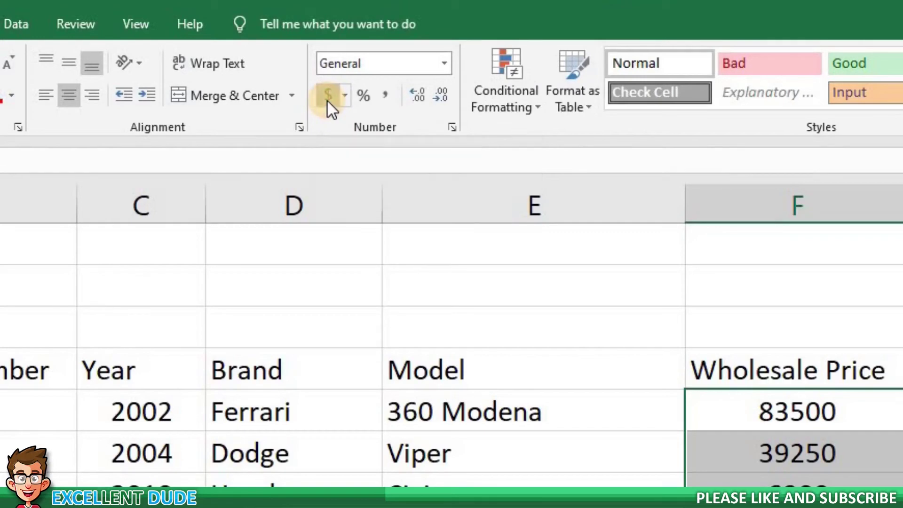
left_click(329, 101)
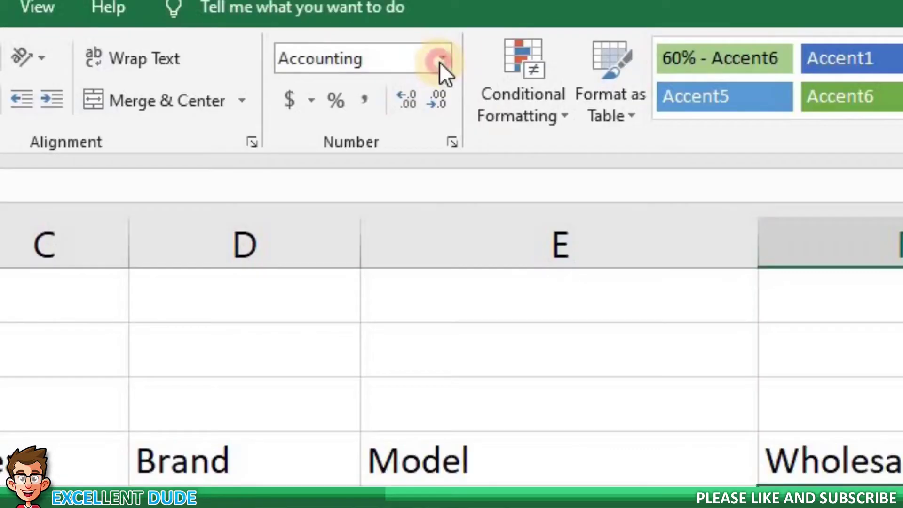
left_click(447, 49)
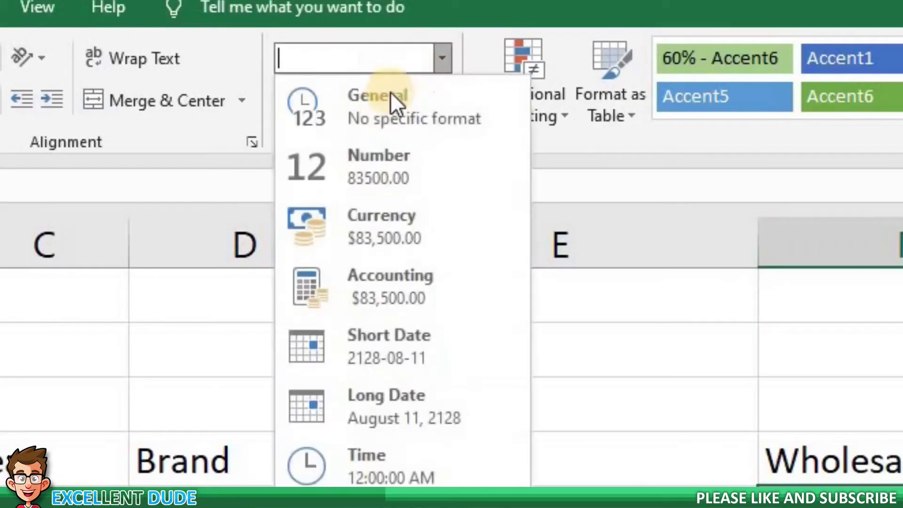
left_click(385, 219)
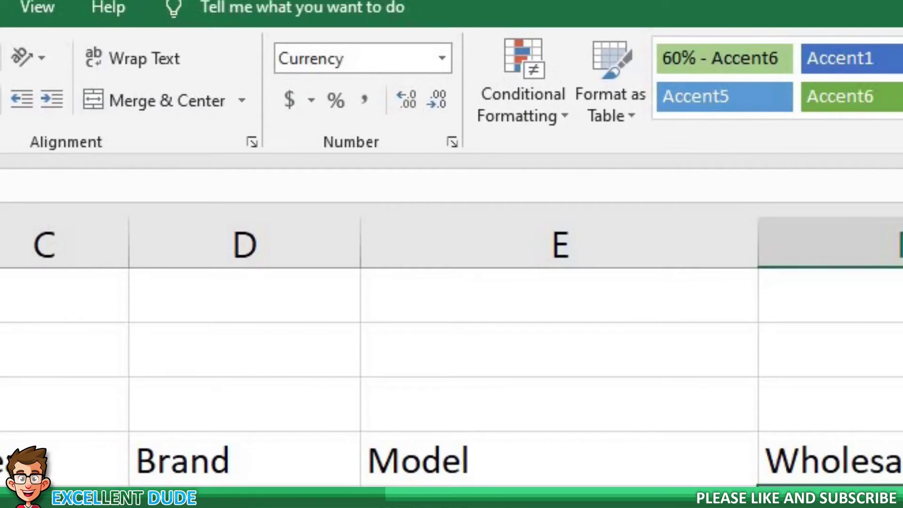
left_click(514, 311)
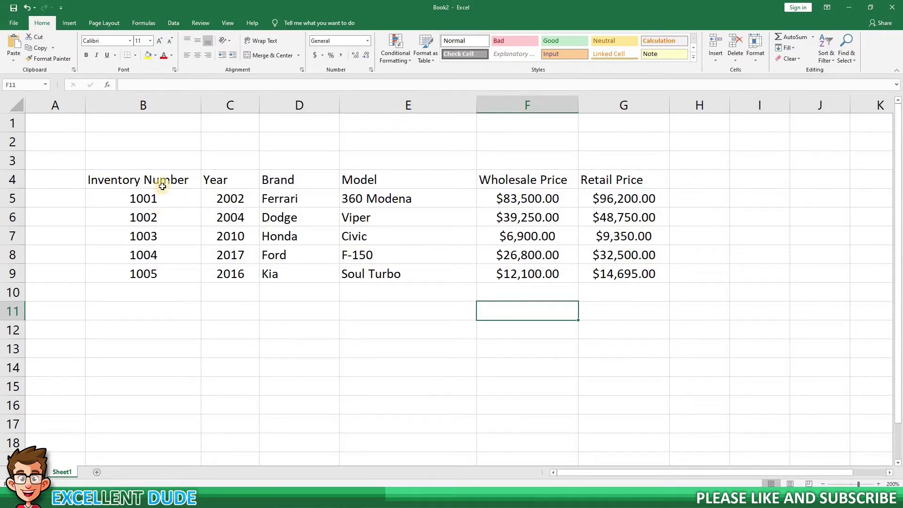
Format header cells B4:G4 as centred, blue-filled, with bold white text.
left_click_drag(159, 181, 606, 180)
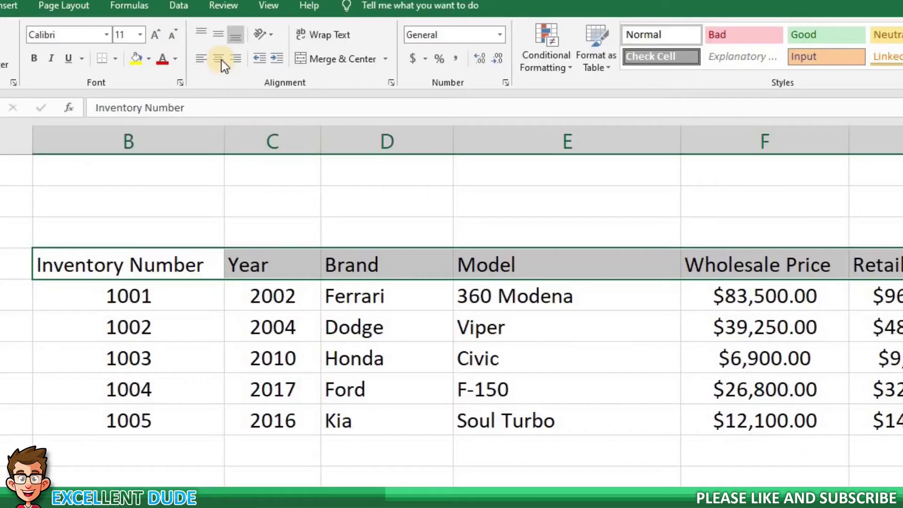
left_click(198, 55)
left_click(251, 142)
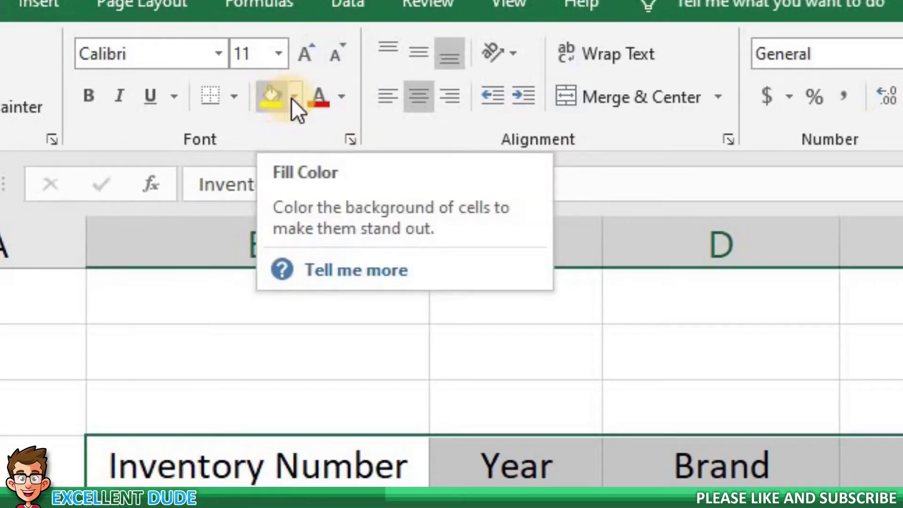
left_click(294, 99)
left_click(363, 157)
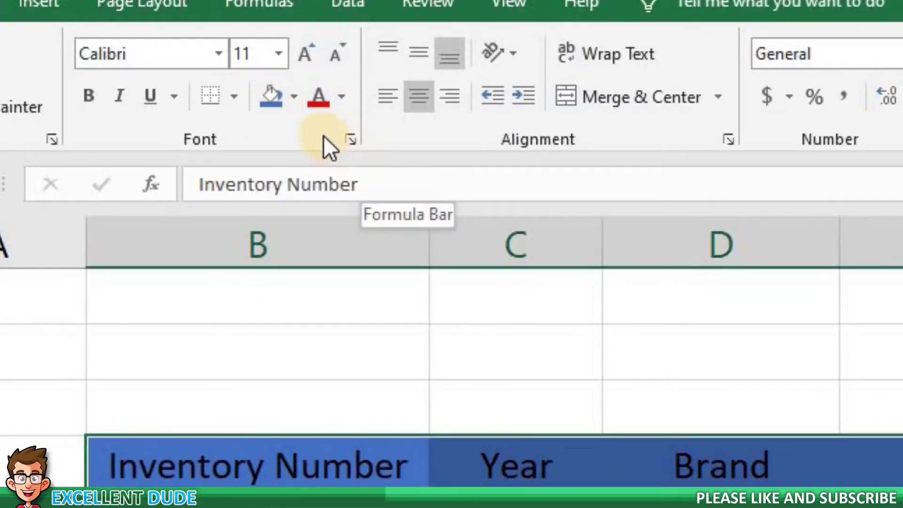
left_click(342, 97)
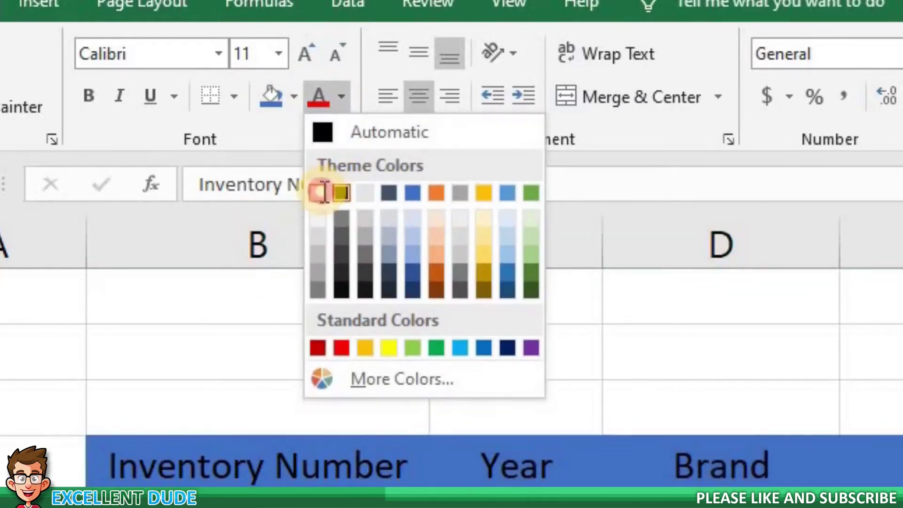
left_click(328, 191)
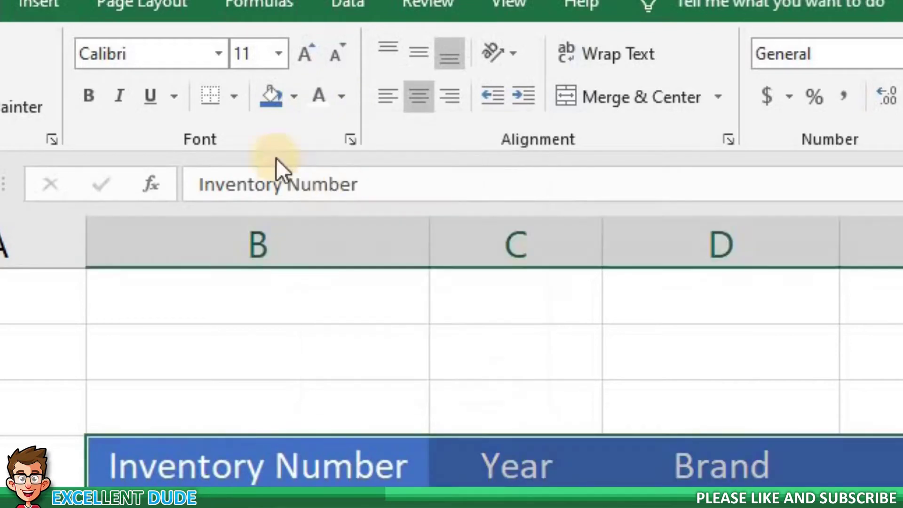
left_click(96, 91)
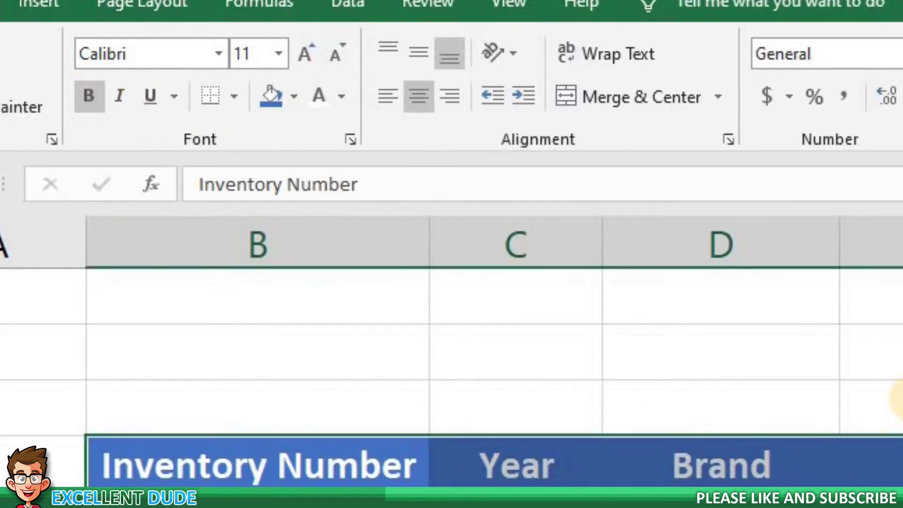
left_click(898, 400)
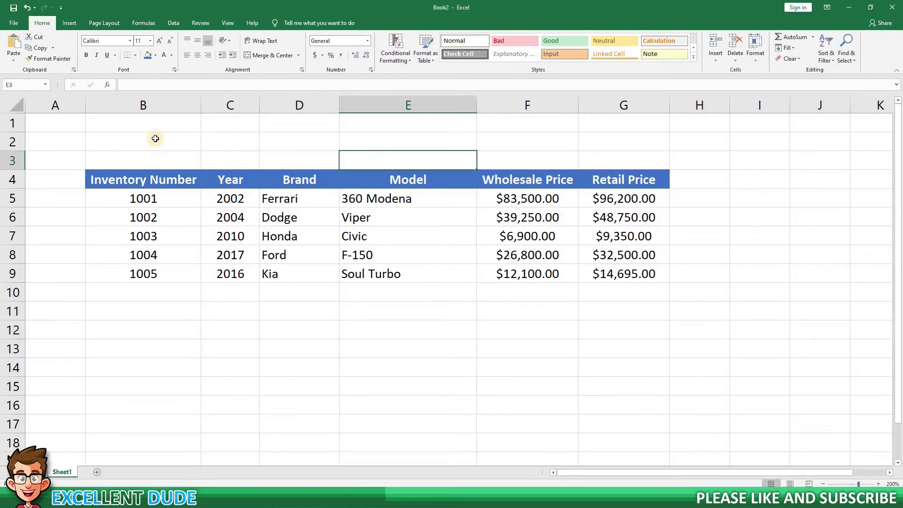
Enter the title 'Lemon Motors' in cell B2.
left_click(174, 136)
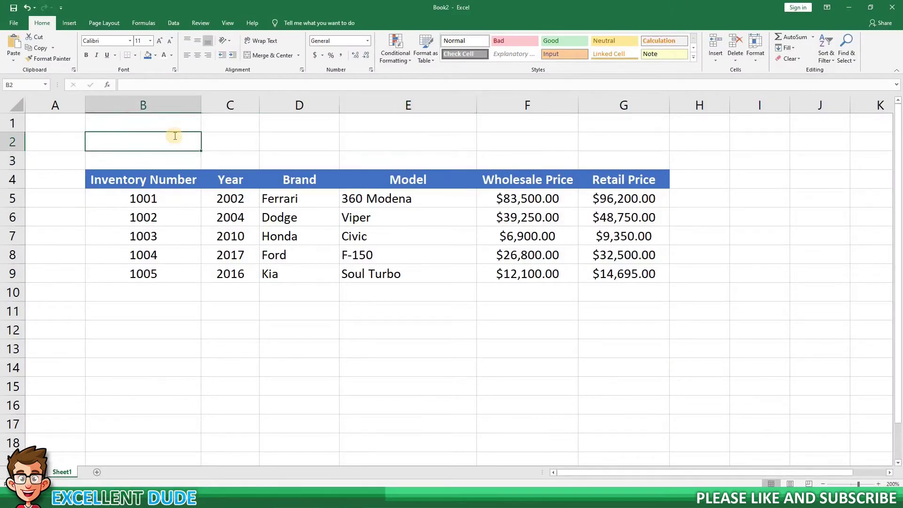
type("Lemon Motor")
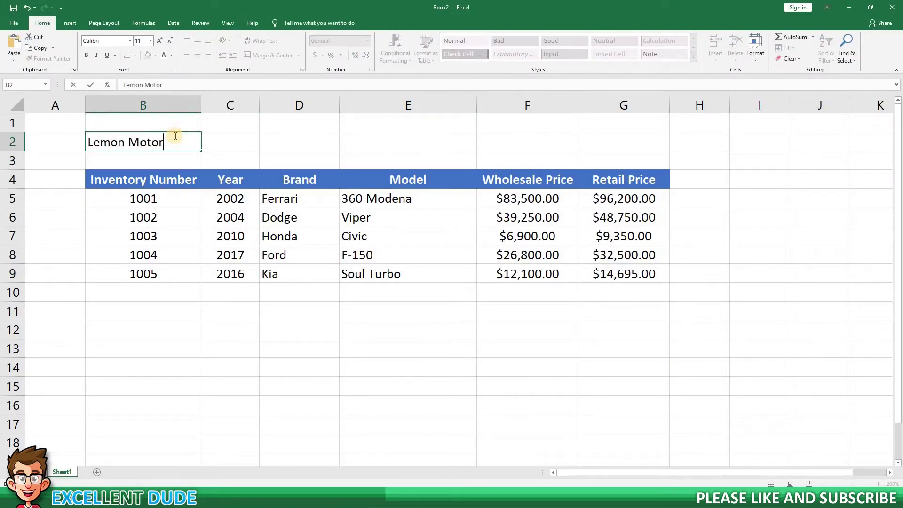
type("s")
key("Return")
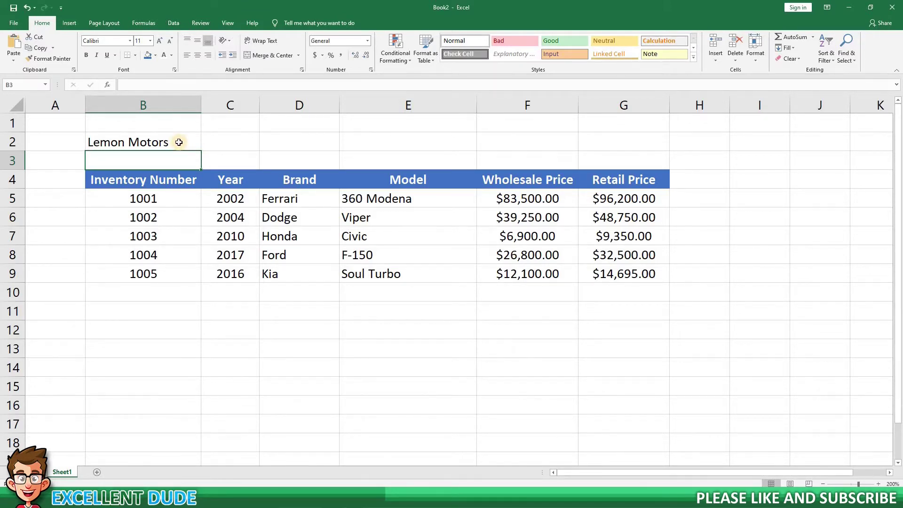
Merge and centre 'Lemon Motors' across B2:G2 and make it 14 pt, blue and bold.
left_click_drag(179, 142, 607, 145)
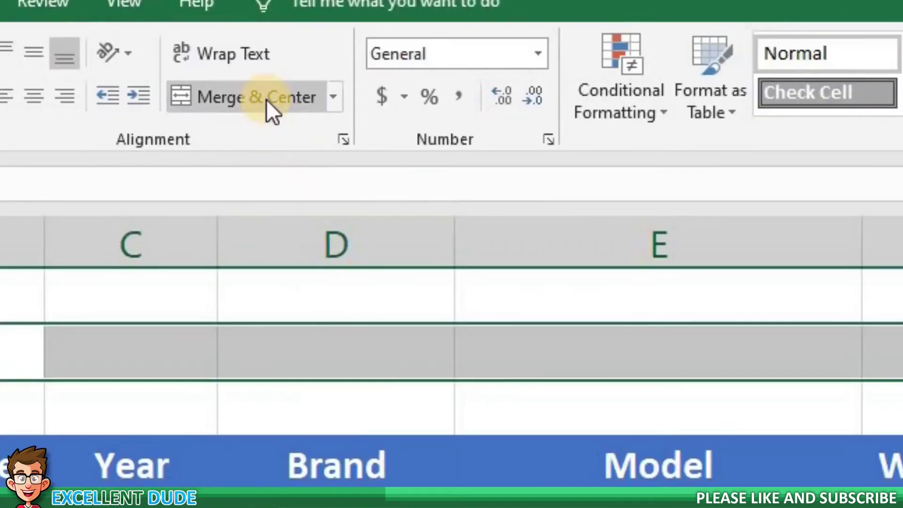
left_click(266, 100)
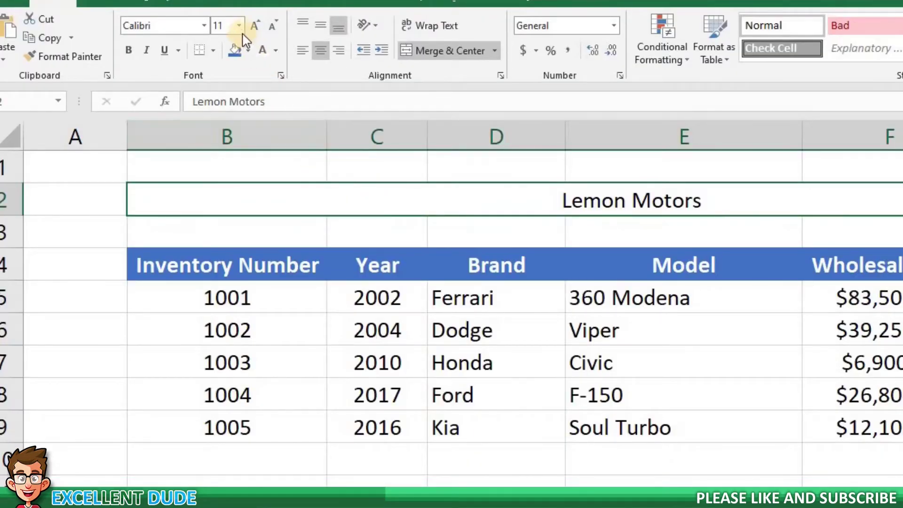
left_click(239, 27)
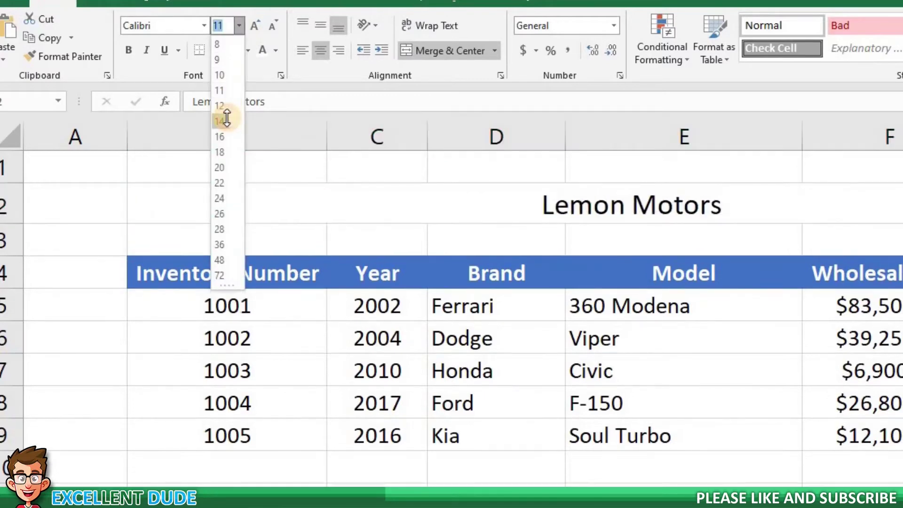
left_click(229, 103)
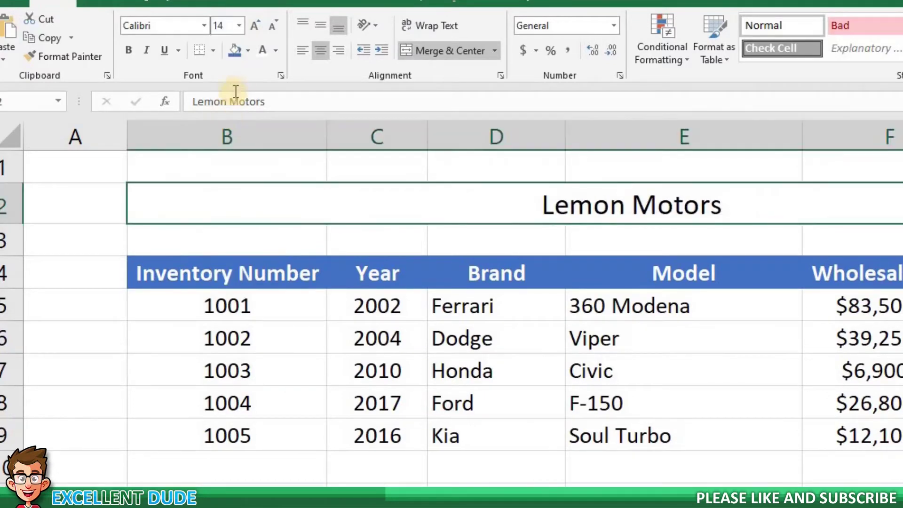
left_click(276, 50)
left_click(314, 110)
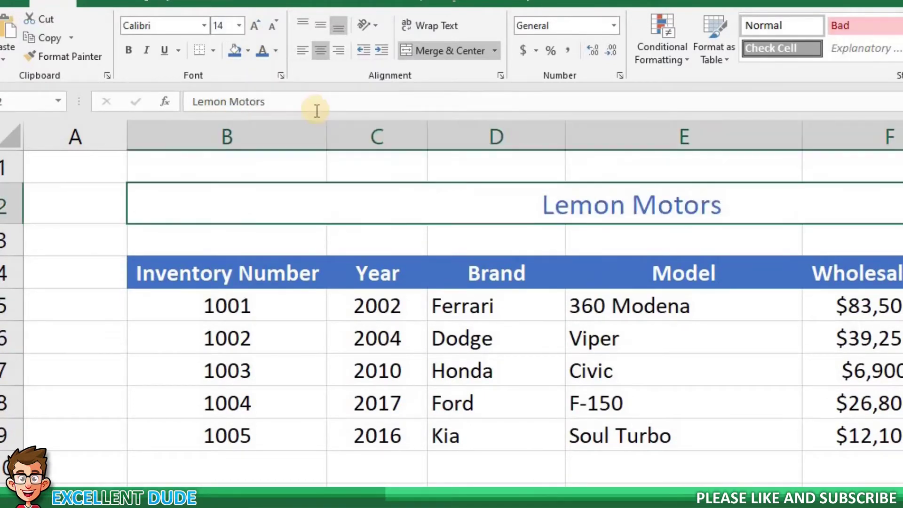
left_click(129, 52)
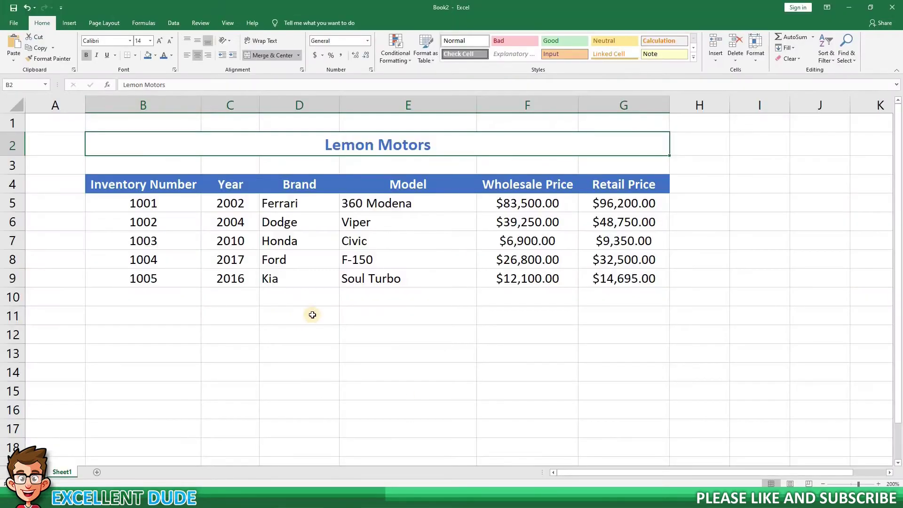
left_click(308, 314)
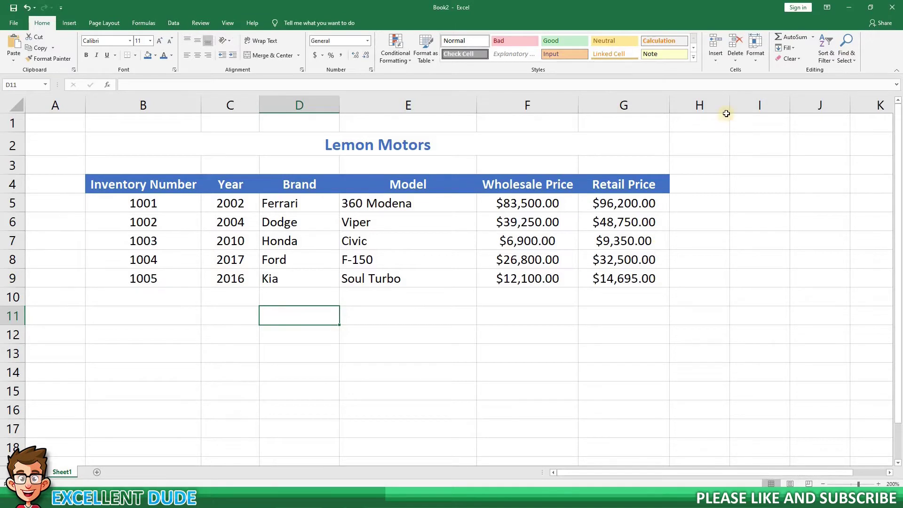
Widen column H and fill the formatted Retail Price heading from G4 into H4.
left_click_drag(730, 107, 751, 105)
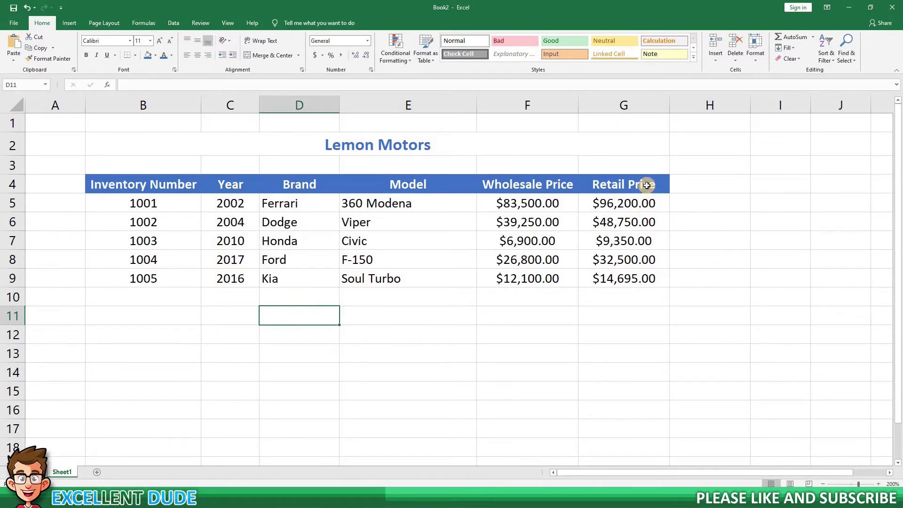
left_click(647, 185)
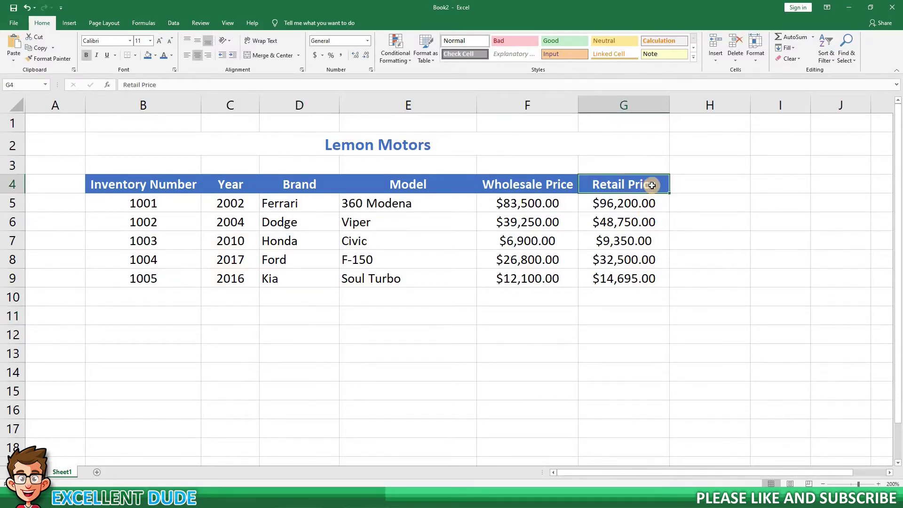
left_click(687, 186)
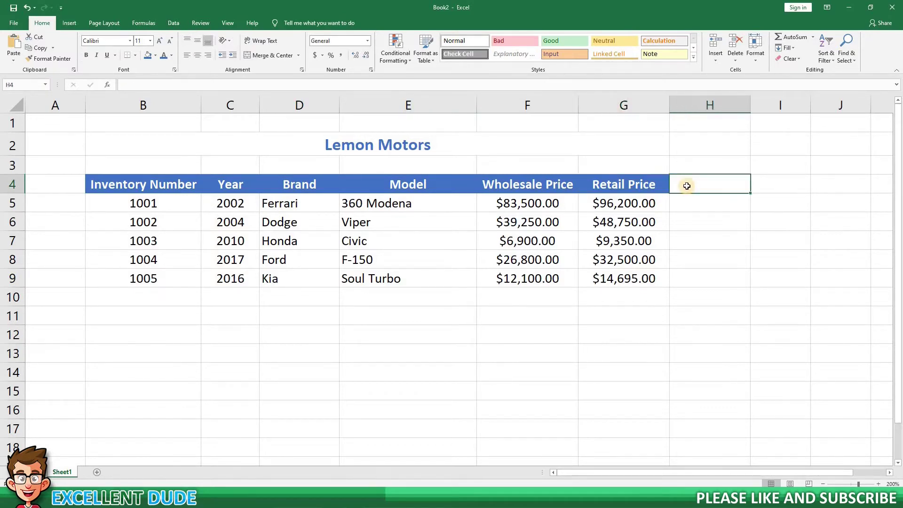
left_click(655, 186)
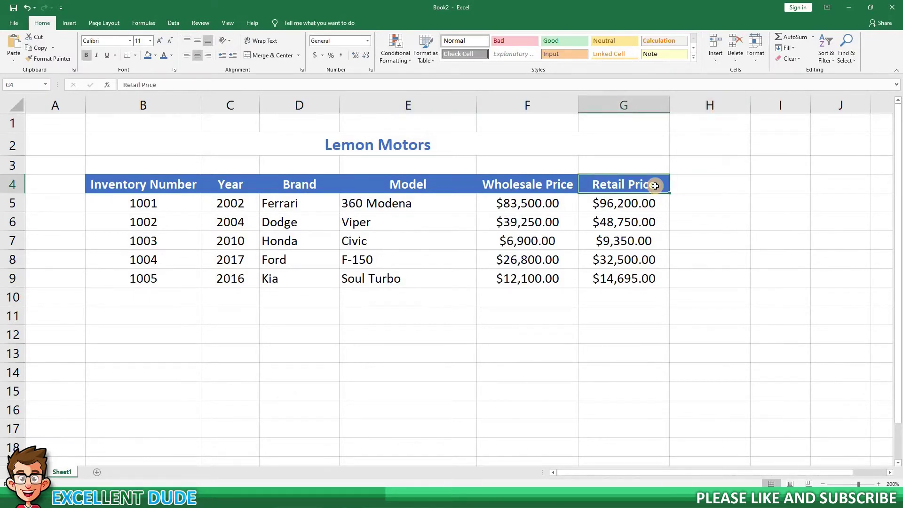
left_click(680, 191)
left_click(657, 189)
left_click_drag(729, 192, 711, 213)
left_click(697, 189)
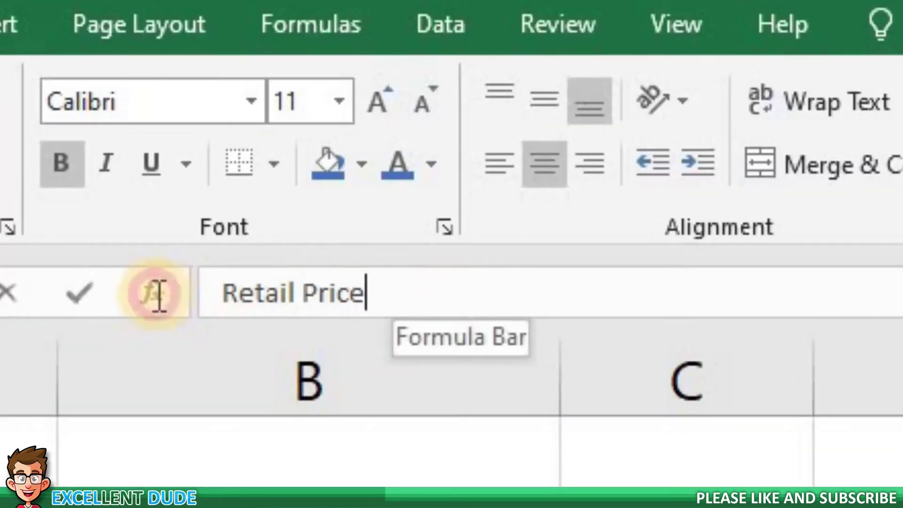
Replace the copied heading in H4 with 'Profit'.
left_click_drag(365, 294, 216, 267)
type("Profit")
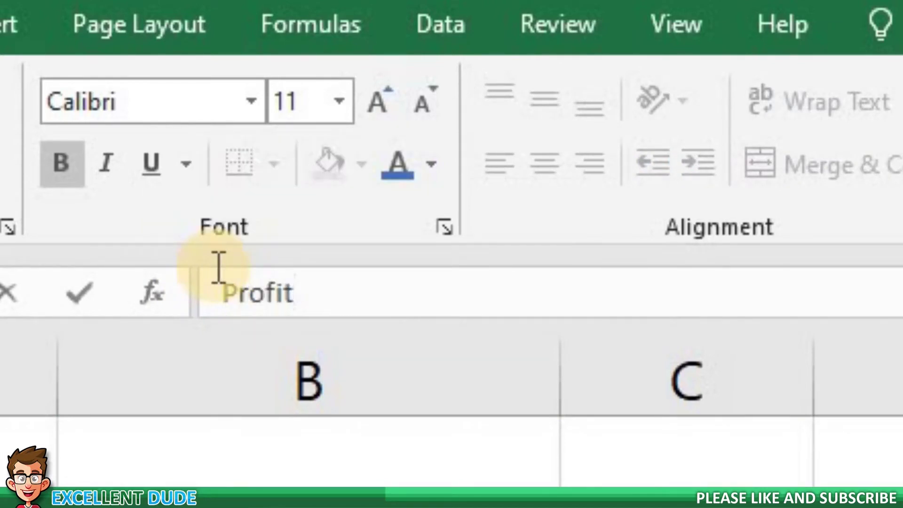
key("Return")
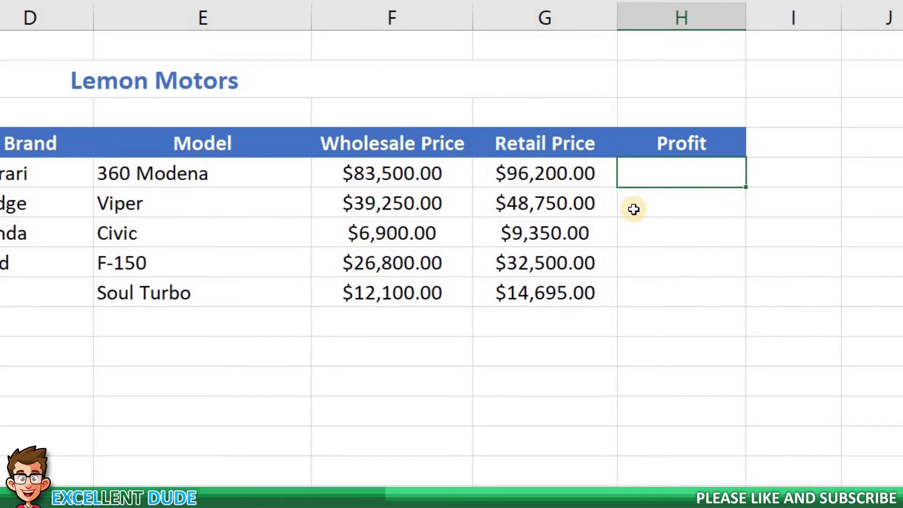
Enter =g5-f5 in H5 to get the Ferrari's $12,700.00 profit.
type("=")
type("g5")
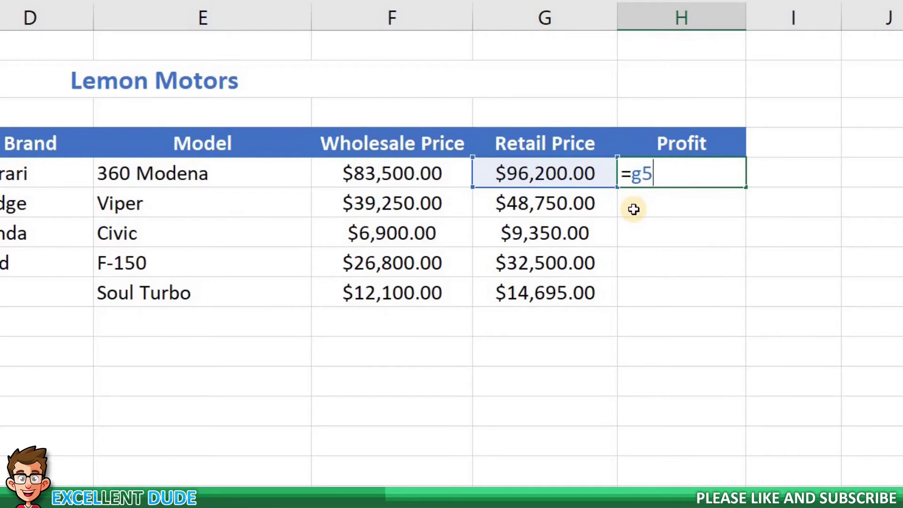
type("-f5")
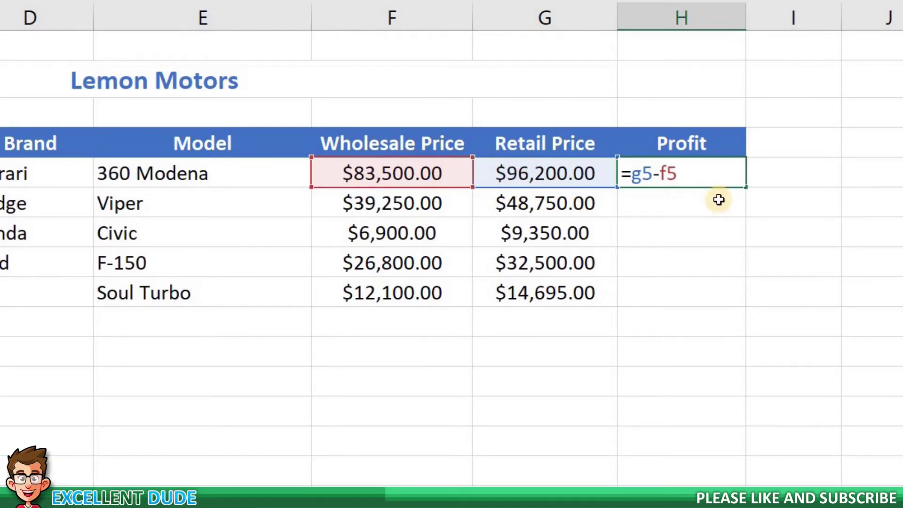
key("Return")
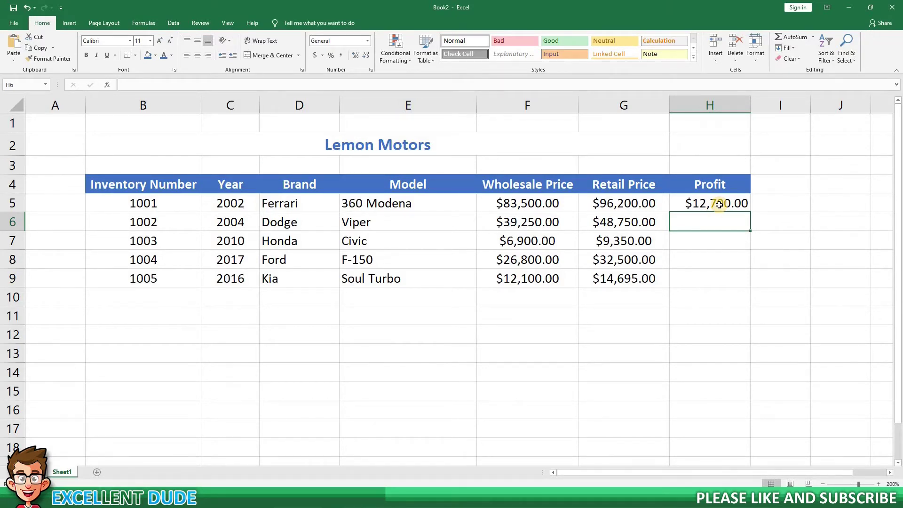
Fill the =G5-F5 profit formula from H5 down to H9, ending at $2,595.00.
left_click(719, 203)
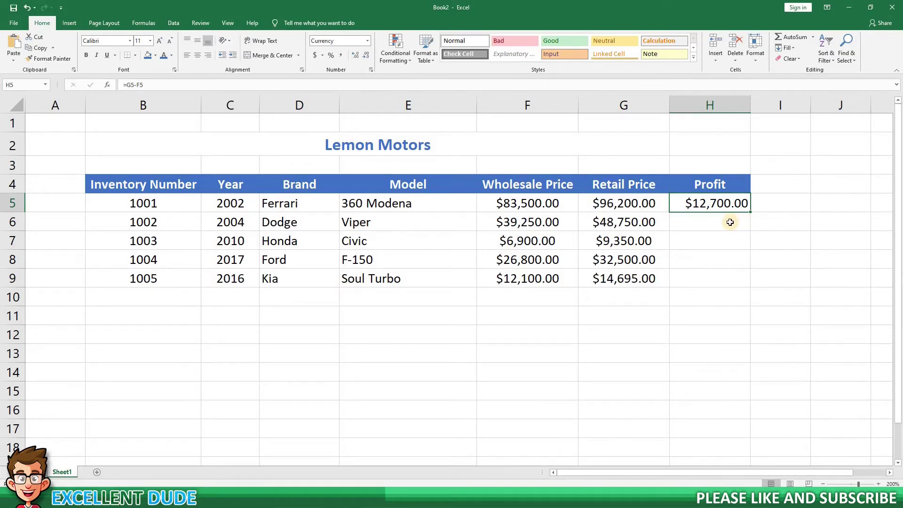
left_click_drag(726, 223, 726, 277)
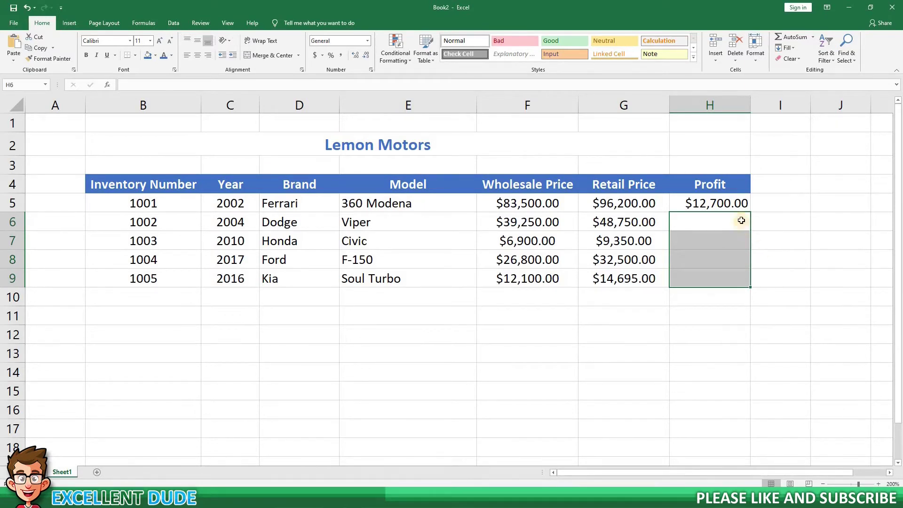
left_click(762, 248)
left_click(739, 203)
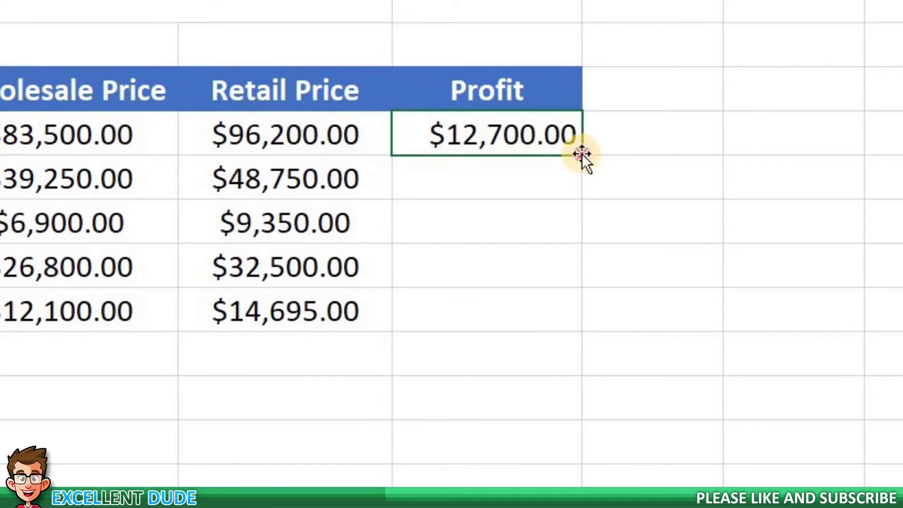
left_click_drag(582, 155, 594, 313)
left_click(491, 362)
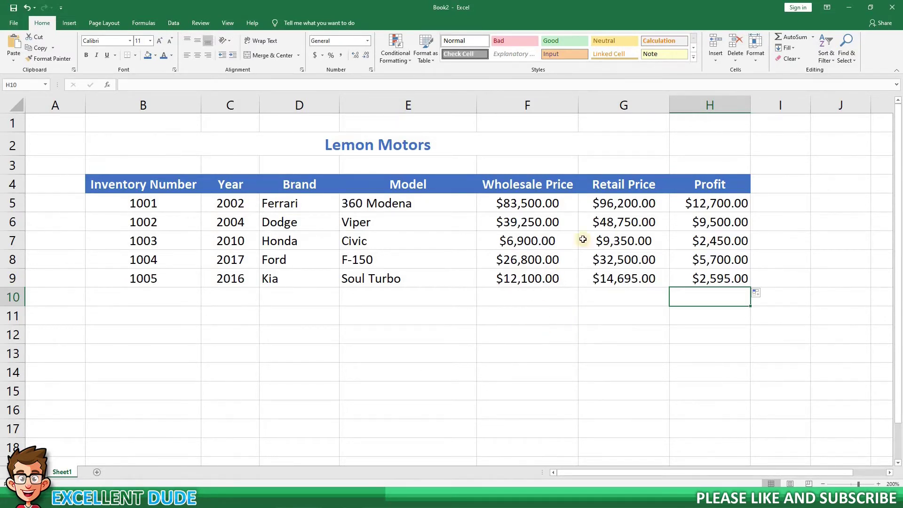
Unmerge the Lemon Motors title, then merge and centre it across B2:H2.
left_click(590, 142)
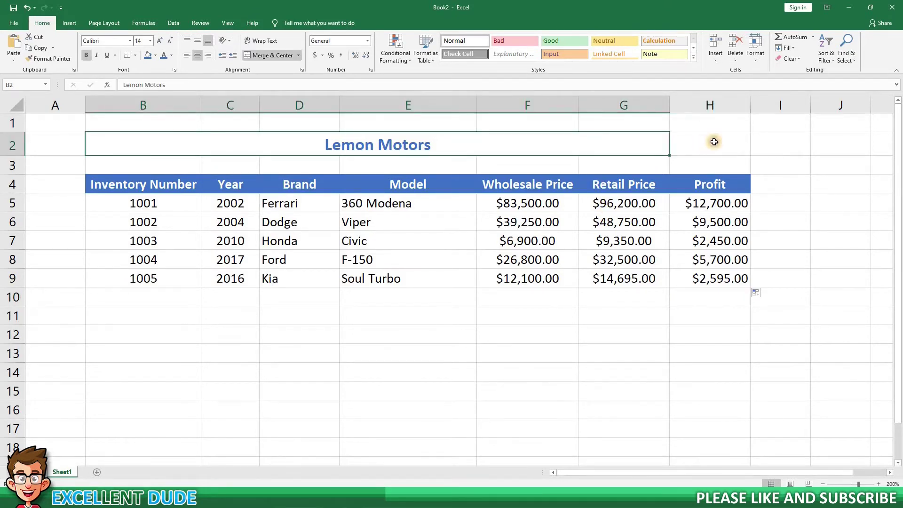
left_click(714, 142)
left_click(620, 151)
left_click(258, 57)
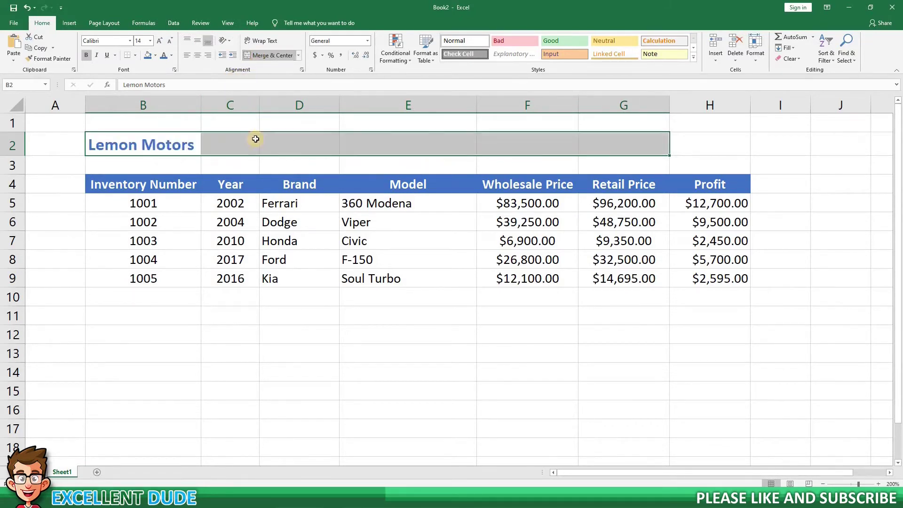
left_click(187, 145)
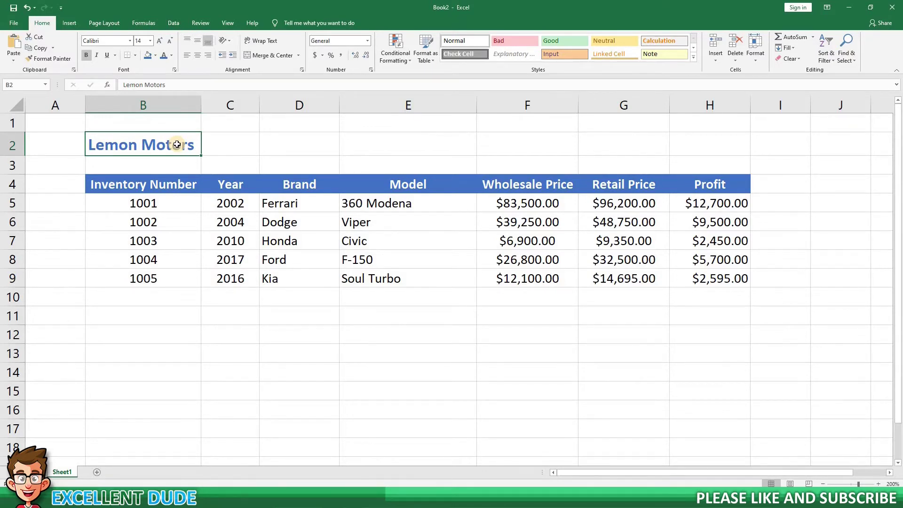
left_click_drag(177, 145, 692, 145)
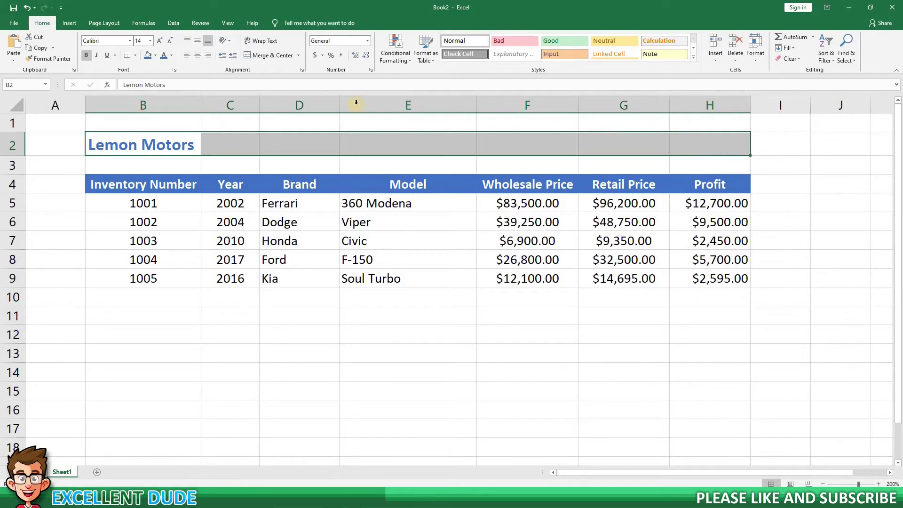
left_click(265, 57)
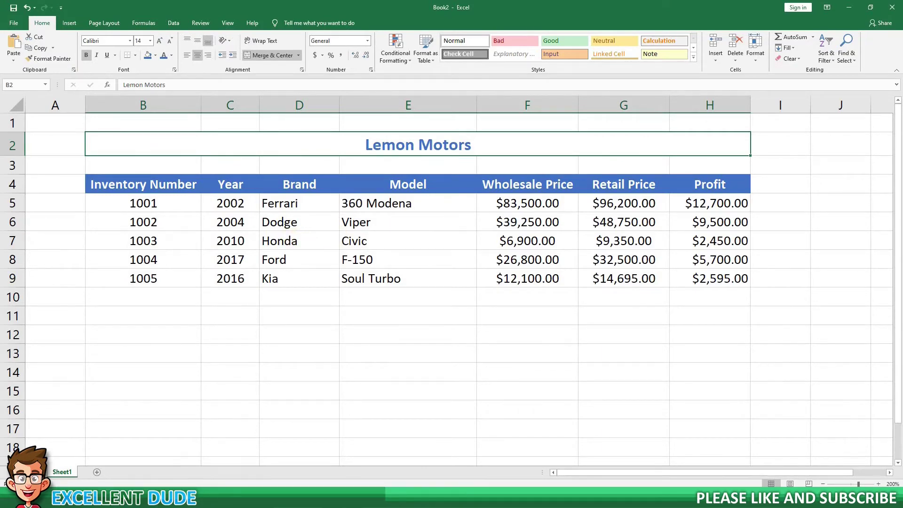
Paste the extra car data at C10 and extend inventory numbers to 1018 in row 22.
left_click(242, 296)
key("ctrl+v")
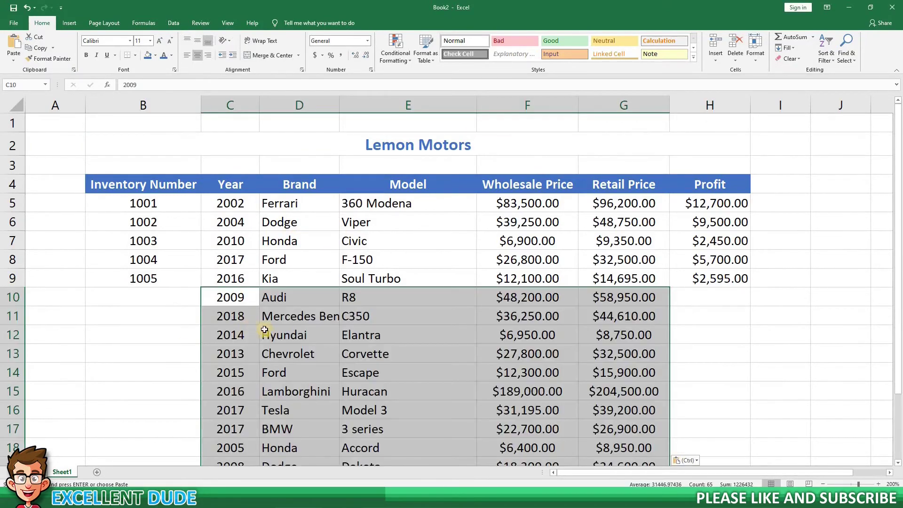
left_click(269, 329)
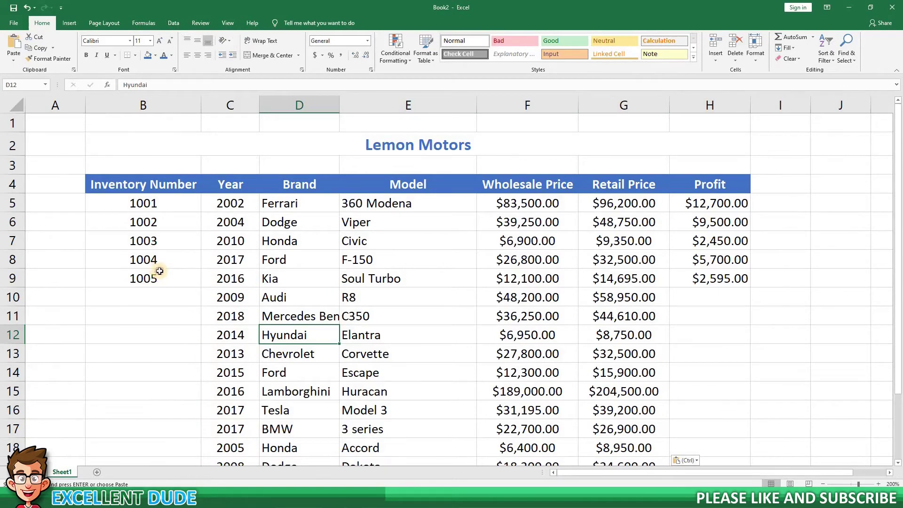
left_click_drag(143, 259, 143, 278)
left_click_drag(202, 288, 202, 449)
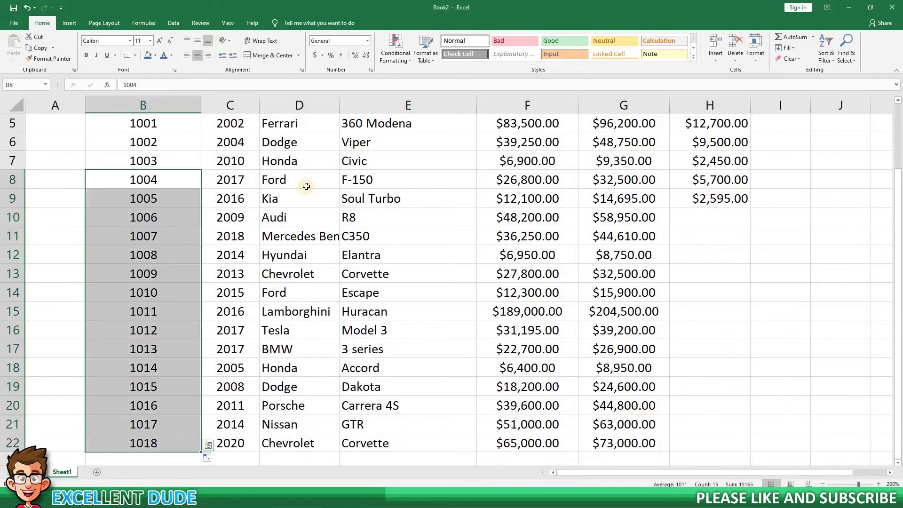
Autofit the Brand column and fill the profit formula down to row 22.
double_click(339, 104)
left_click(766, 205)
double_click(766, 205)
left_click(800, 255)
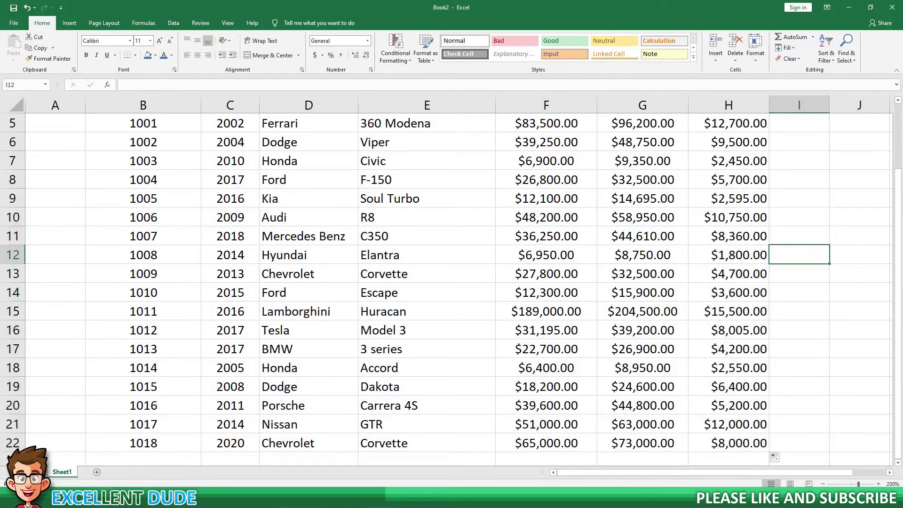
scroll(446, 282, "up", 1)
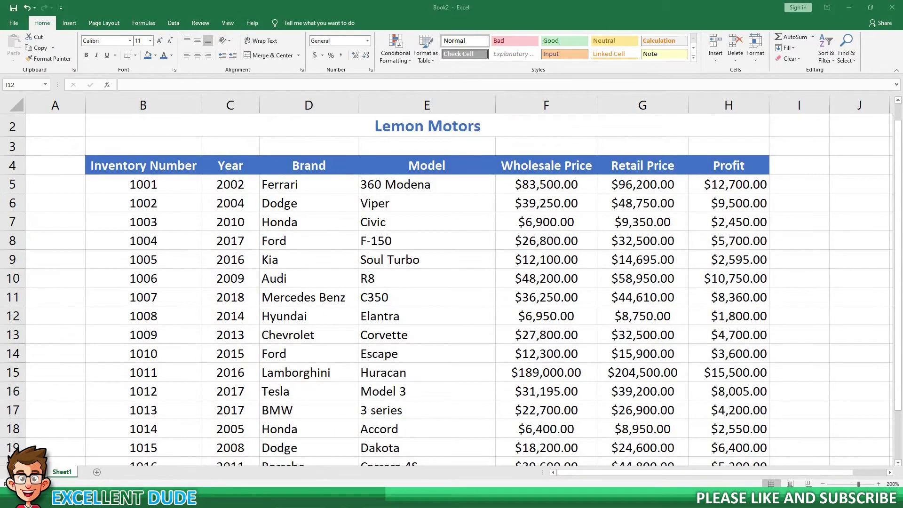
Sort the 18 cars by Profit largest to smallest, with the 2016 Lamborghini Huracan first.
left_click(59, 272)
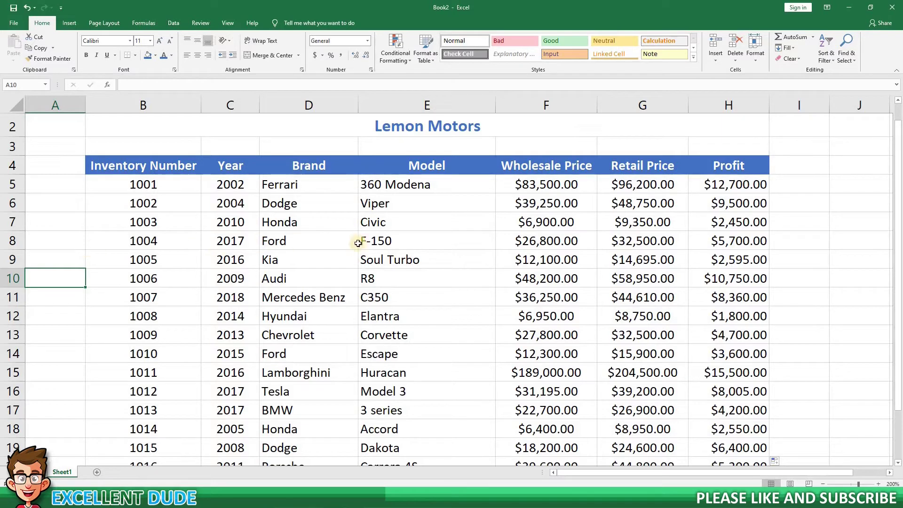
left_click(810, 236)
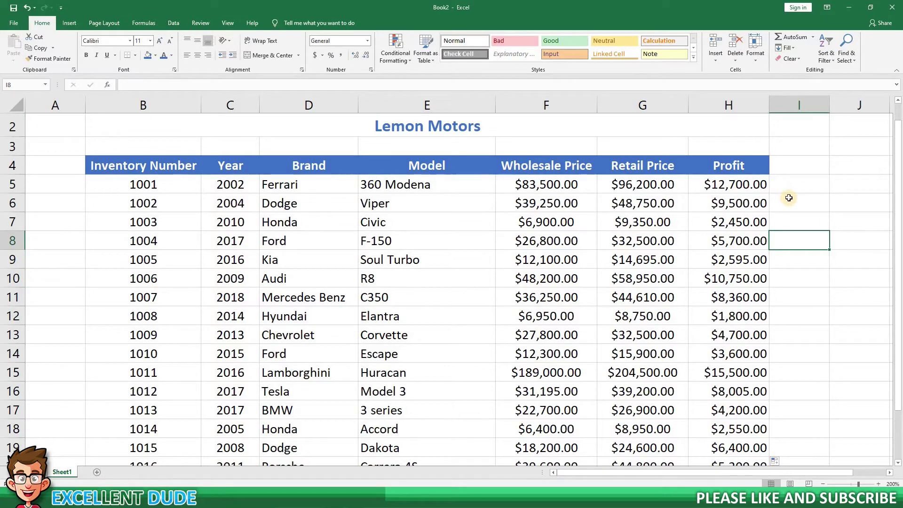
left_click(757, 190)
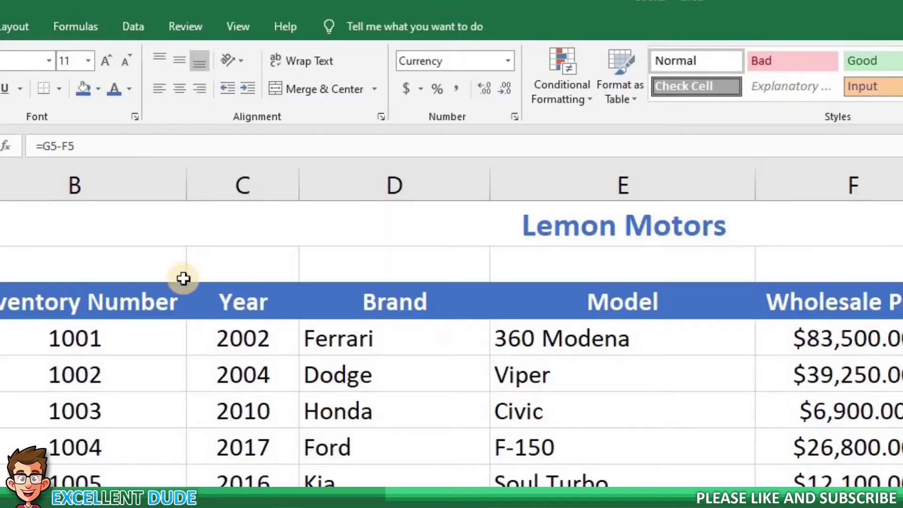
left_click(135, 26)
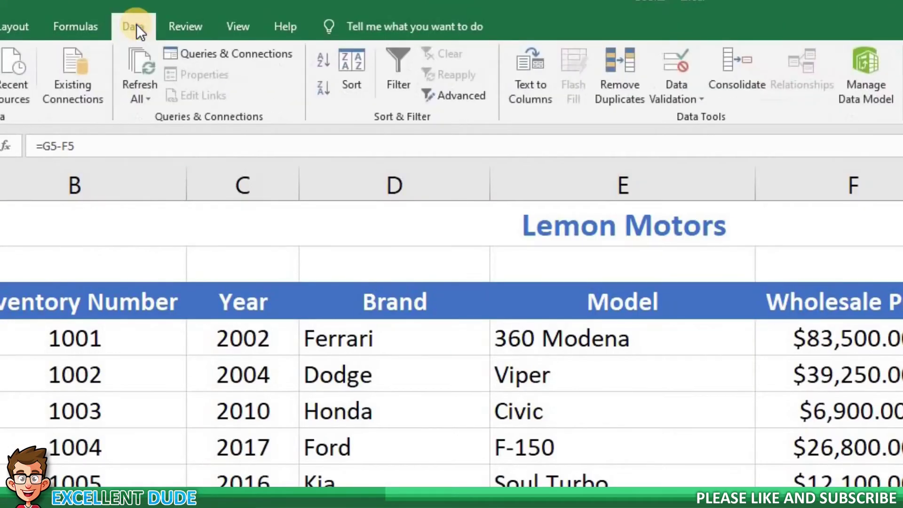
left_click(321, 88)
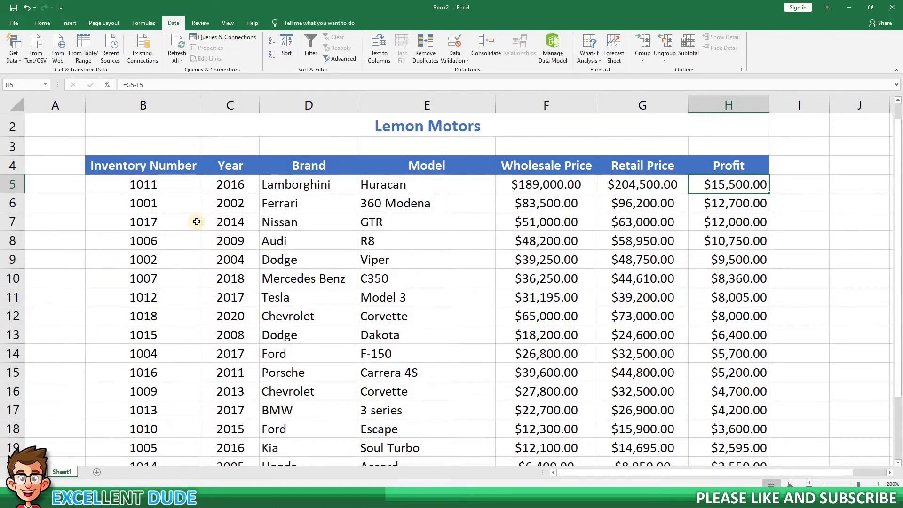
Sort the inventory by Year ascending so the 2002 Ferrari 360 Modena comes first.
left_click(231, 185)
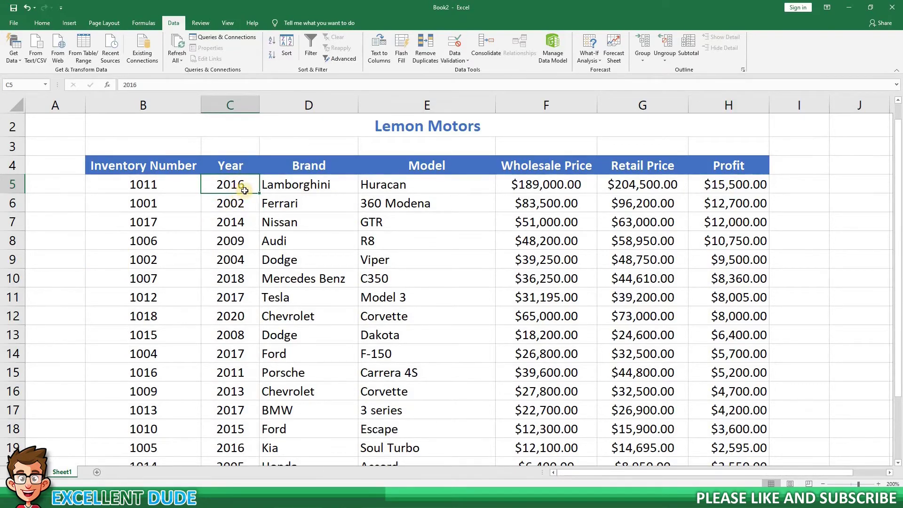
left_click(271, 41)
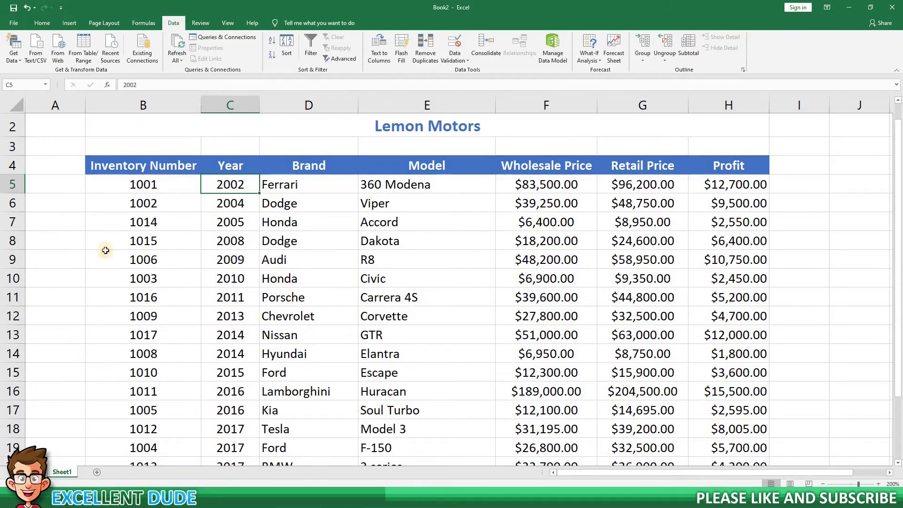
left_click(66, 247)
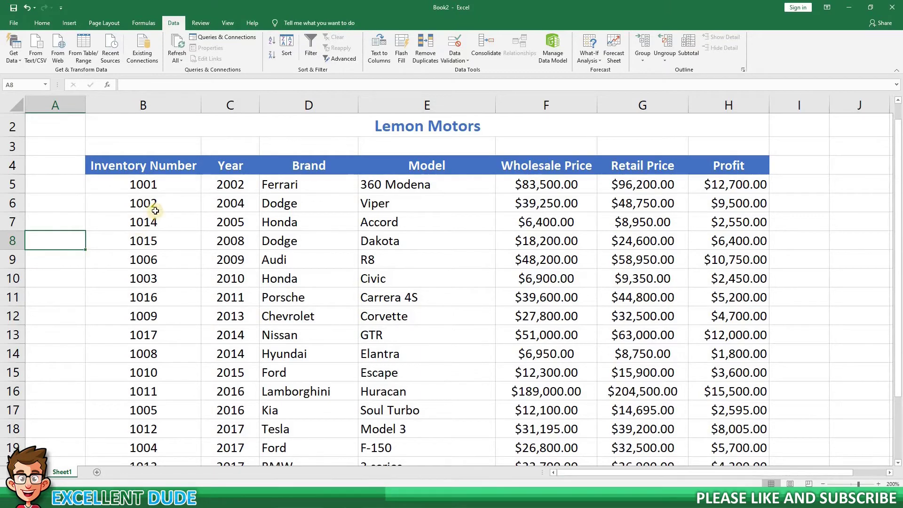
left_click(210, 168)
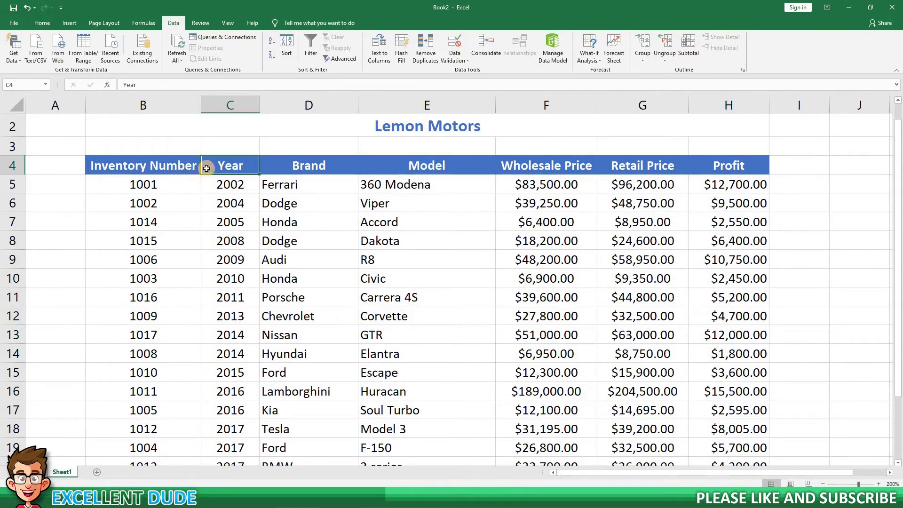
Turn on AutoFilter for the table and check each header's filter dropdown.
left_click(306, 44)
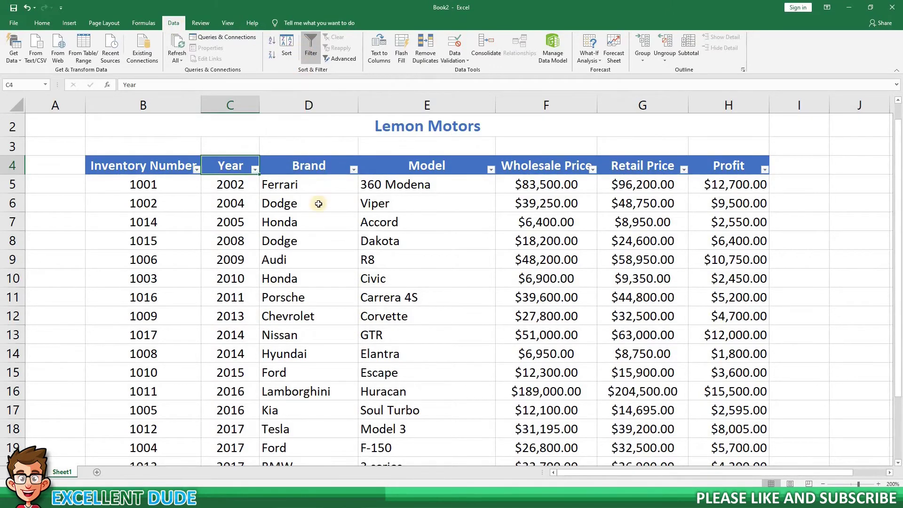
left_click(196, 170)
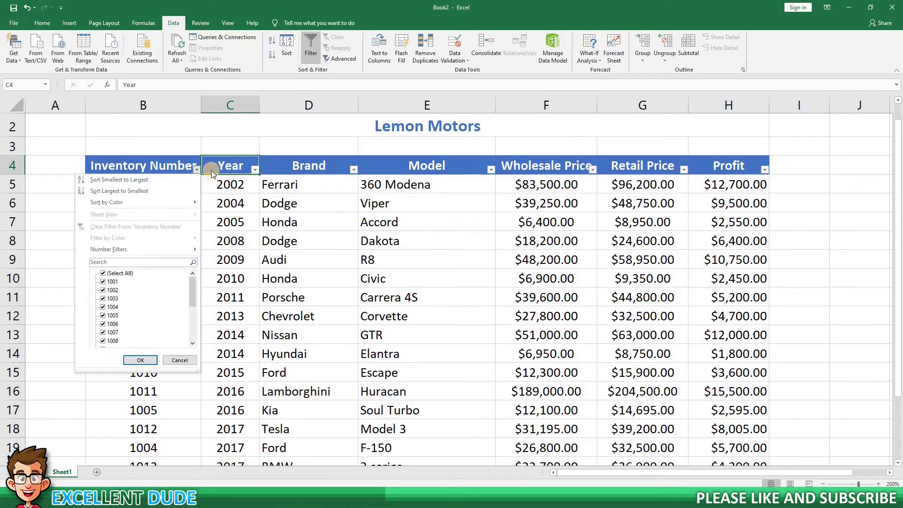
left_click(254, 170)
left_click(354, 170)
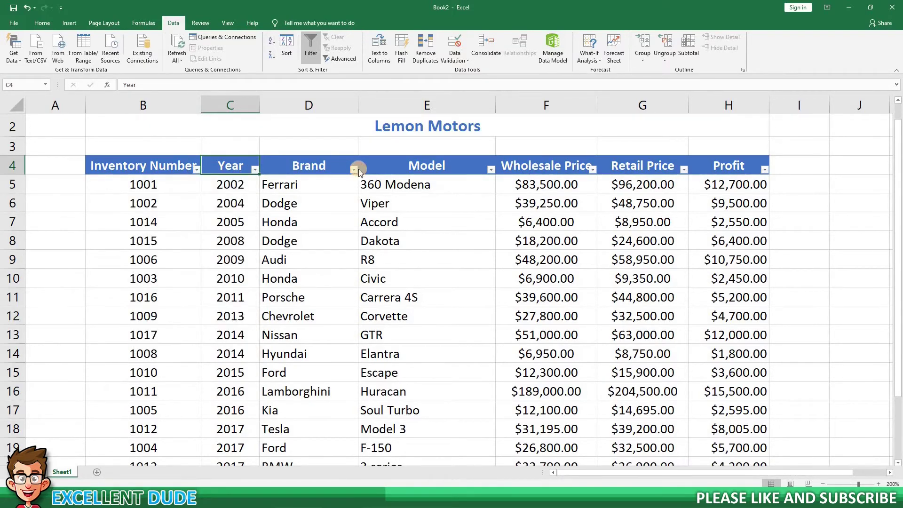
left_click(354, 169)
left_click(490, 169)
left_click(490, 169)
left_click(592, 171)
left_click(592, 170)
left_click(685, 170)
left_click(685, 170)
left_click(532, 151)
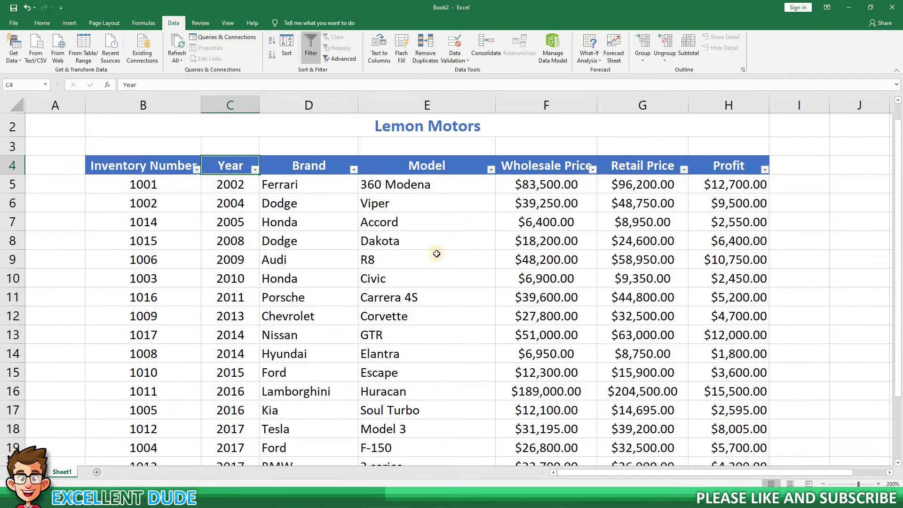
left_click(69, 244)
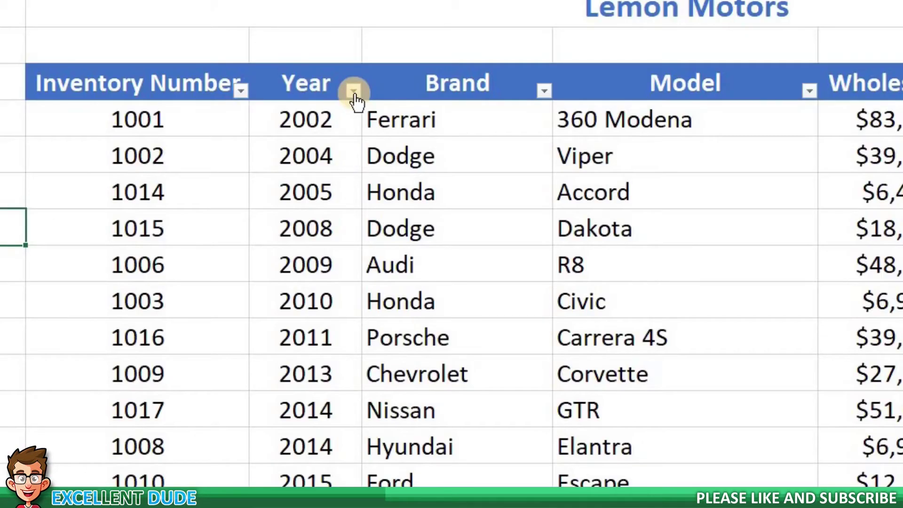
Filter Year to hide 2002, 2004, 2005, 2008 and 2009 cars.
left_click(353, 91)
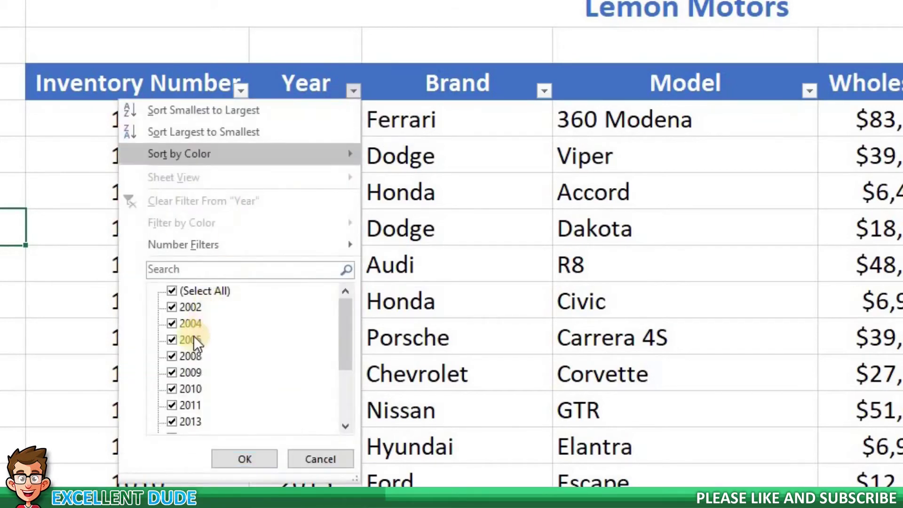
left_click(171, 372)
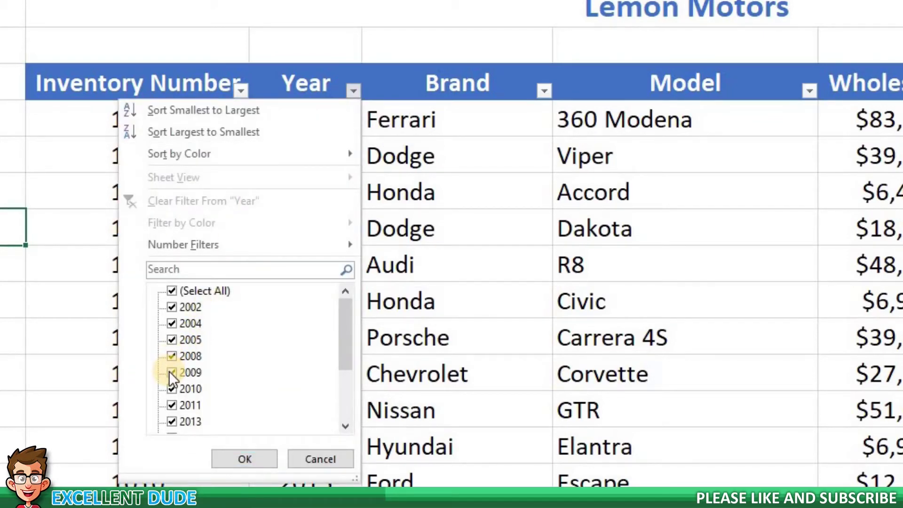
left_click(171, 356)
left_click(170, 338)
left_click(170, 324)
left_click(171, 307)
left_click(243, 464)
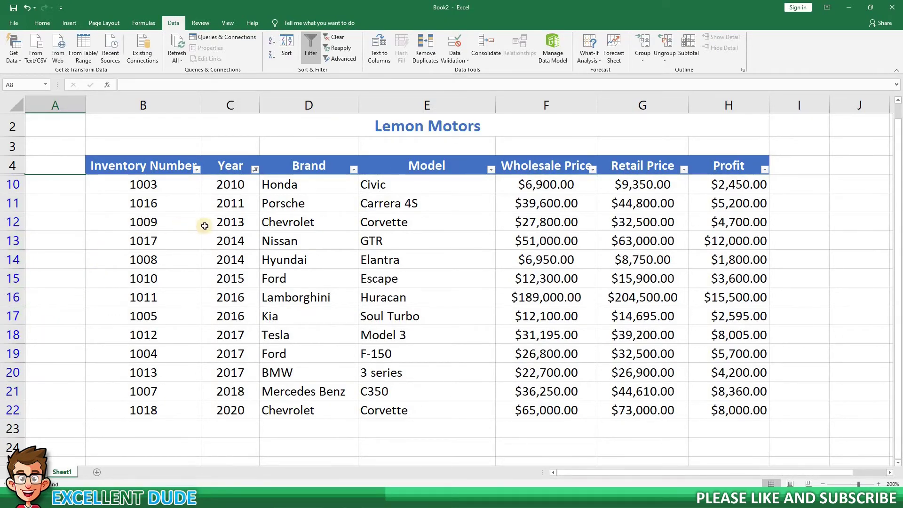
Reselect all years in the Year filter so every car shows again.
left_click(254, 170)
left_click(167, 276)
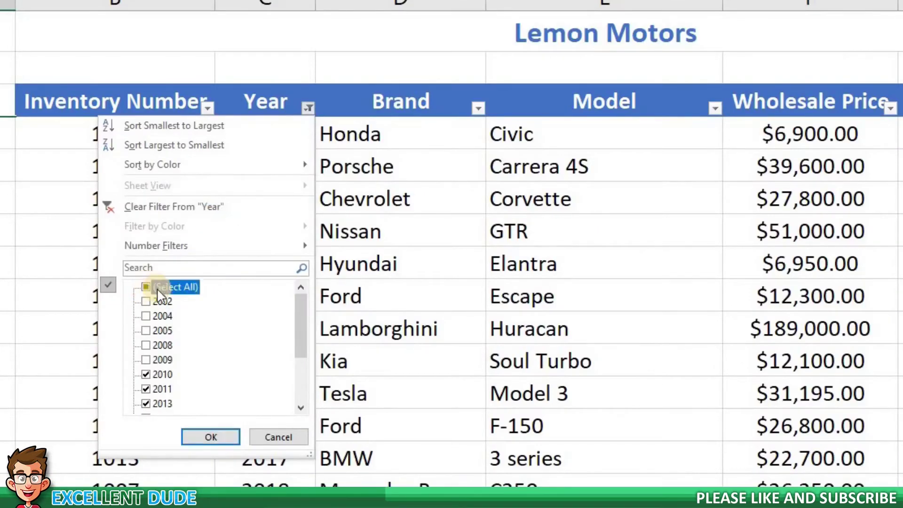
left_click(212, 436)
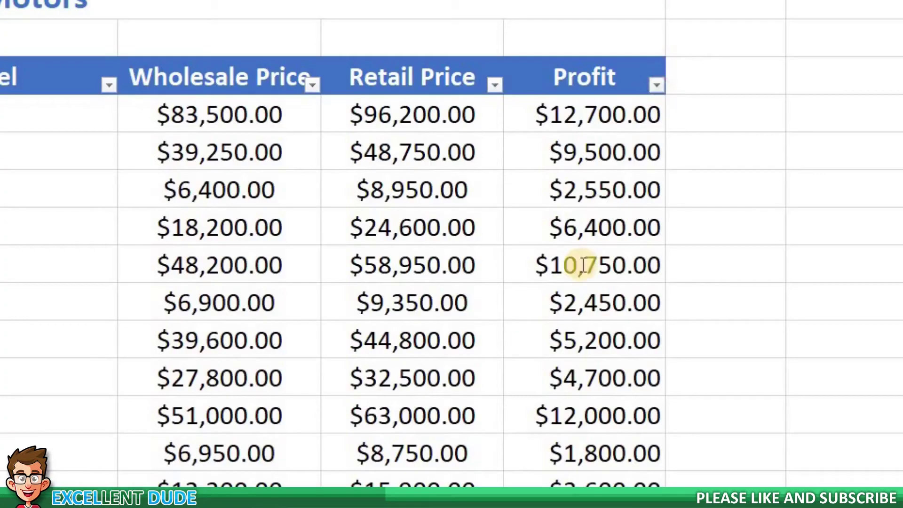
Filter the Profit column to show only values greater than or equal to 5000.
key("alt+Down")
scroll(597, 338, "down", 3)
scroll(604, 370, "up", 1)
scroll(604, 369, "up", 3)
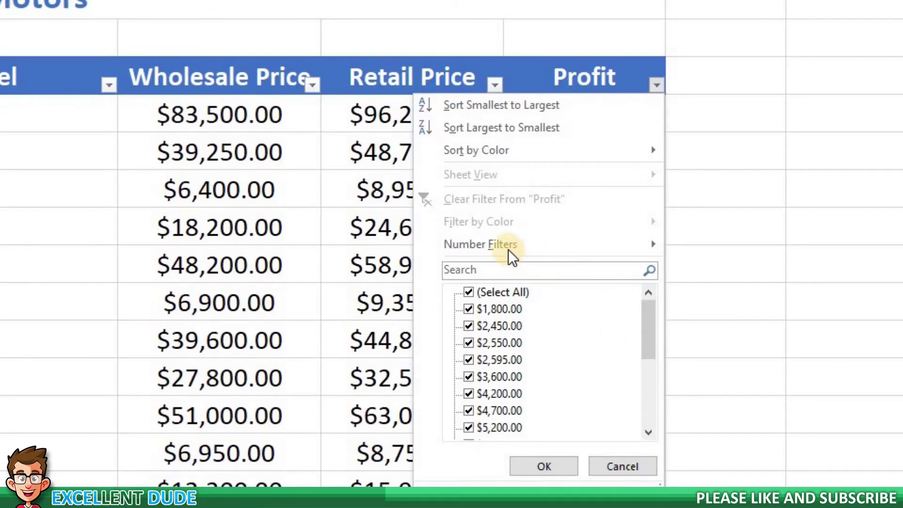
mouse_move(508, 249)
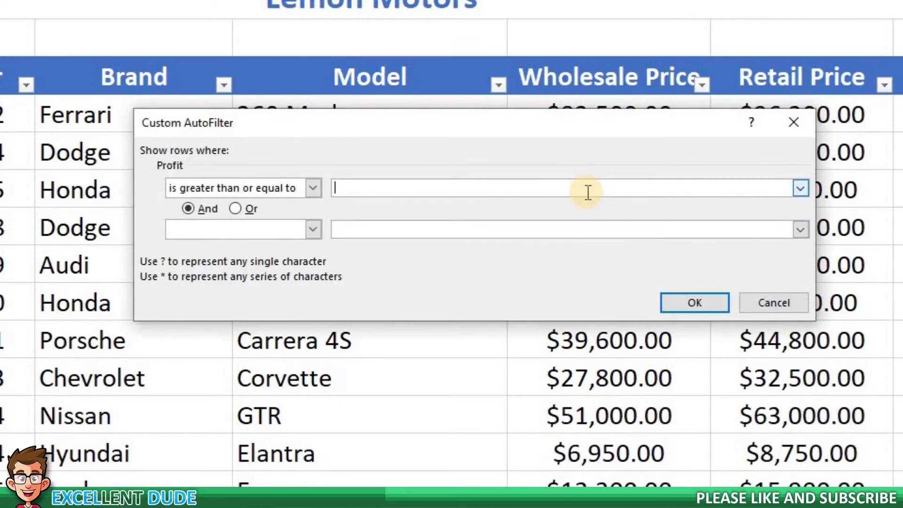
type("5000")
left_click(664, 300)
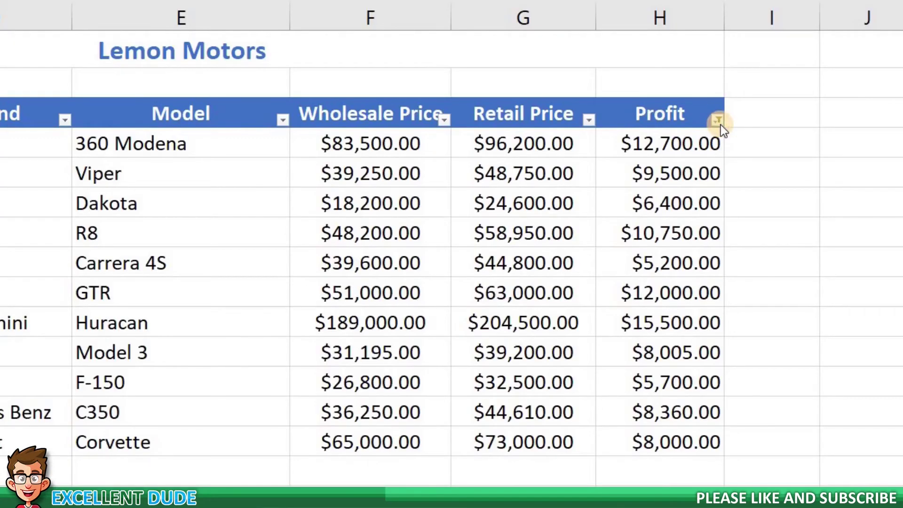
Clear the filter from Profit so all car rows are listed.
left_click(719, 123)
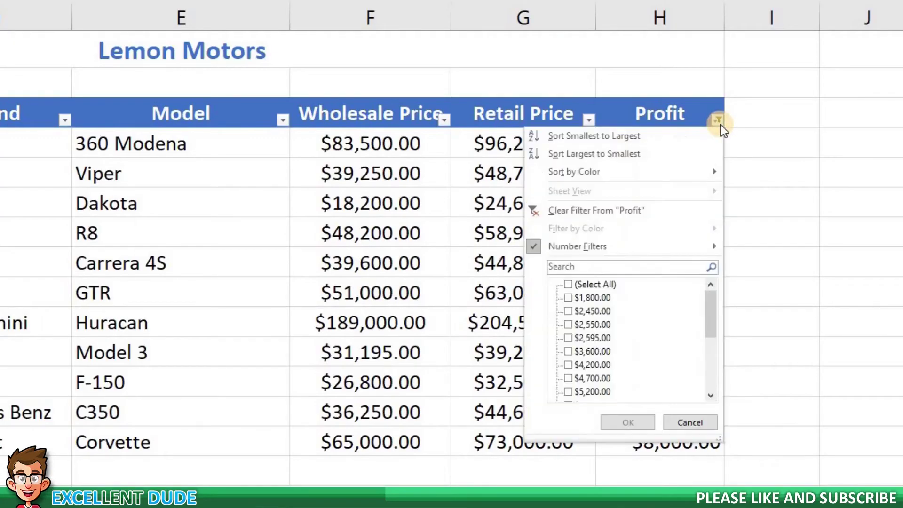
left_click(631, 211)
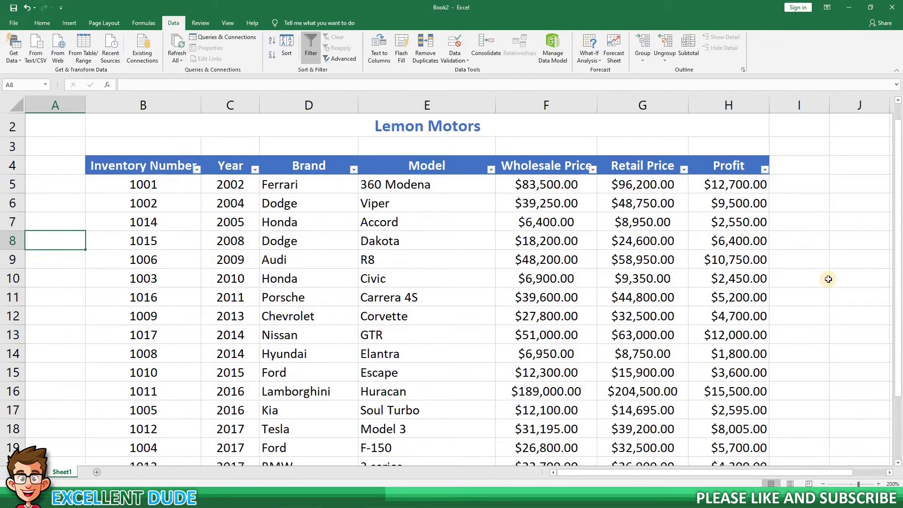
left_click(828, 279)
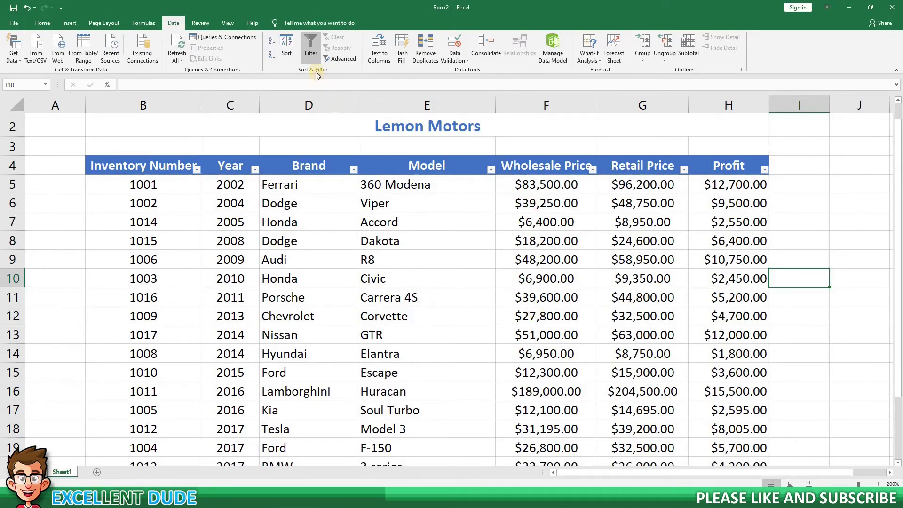
Switch off the Data tab Filter so the headers lose their dropdowns, then select A9.
left_click(312, 50)
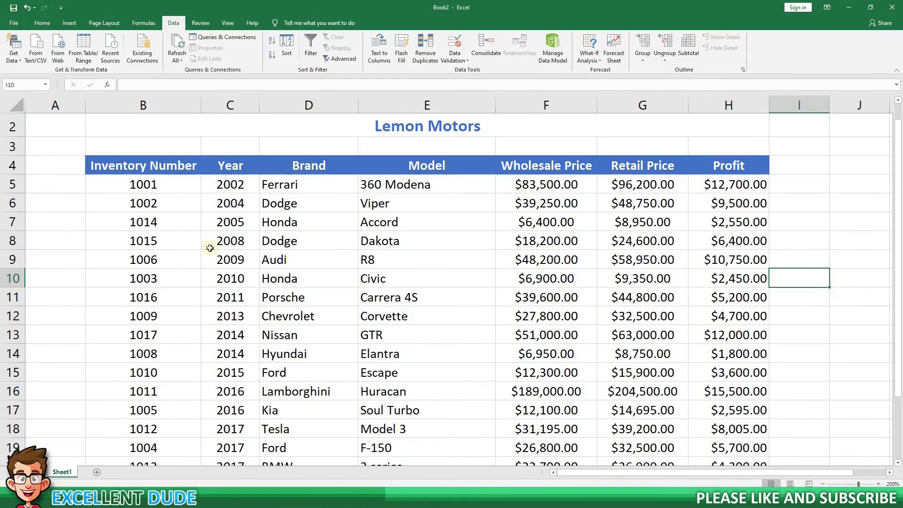
left_click(83, 254)
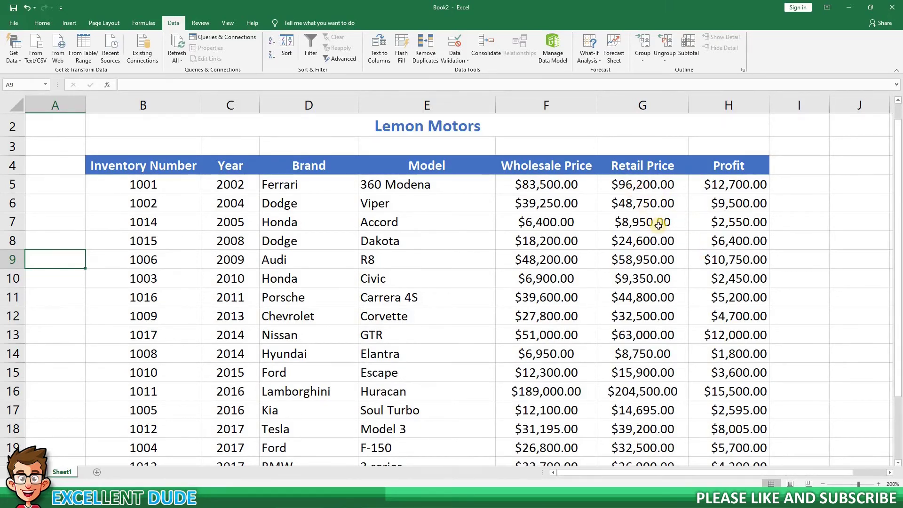
Start a formula with = in cell H23, under the last Profit value.
scroll(668, 260, "down", 2)
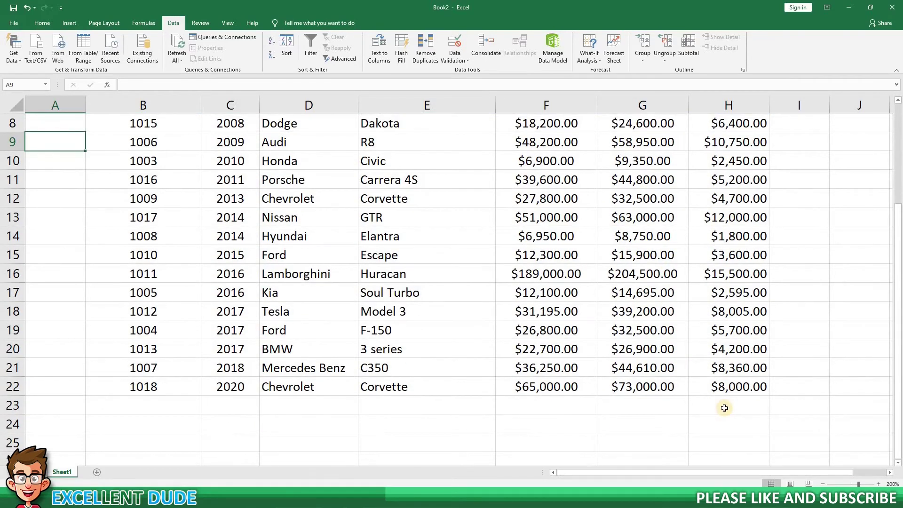
left_click(724, 408)
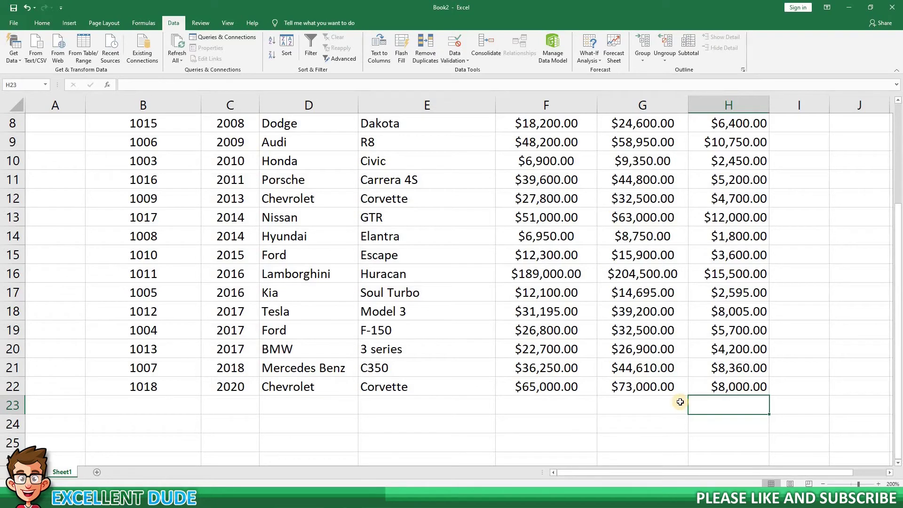
type("=")
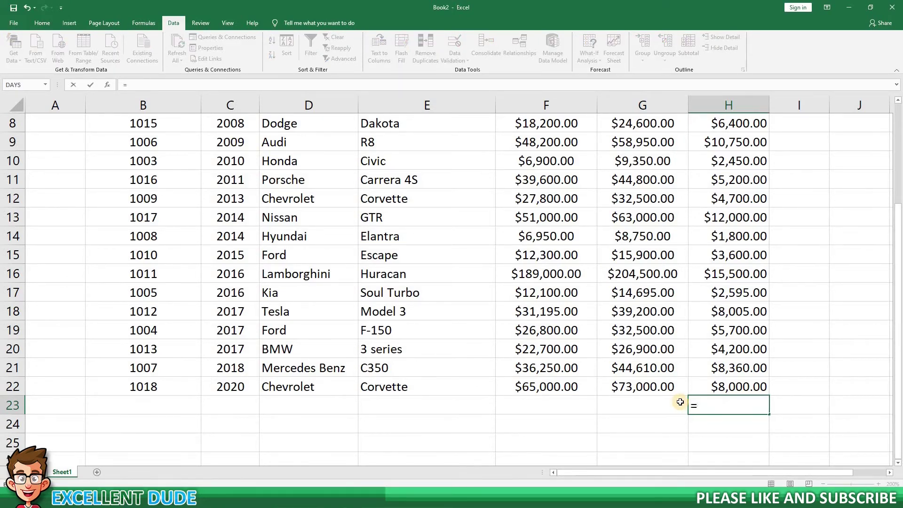
key("Escape")
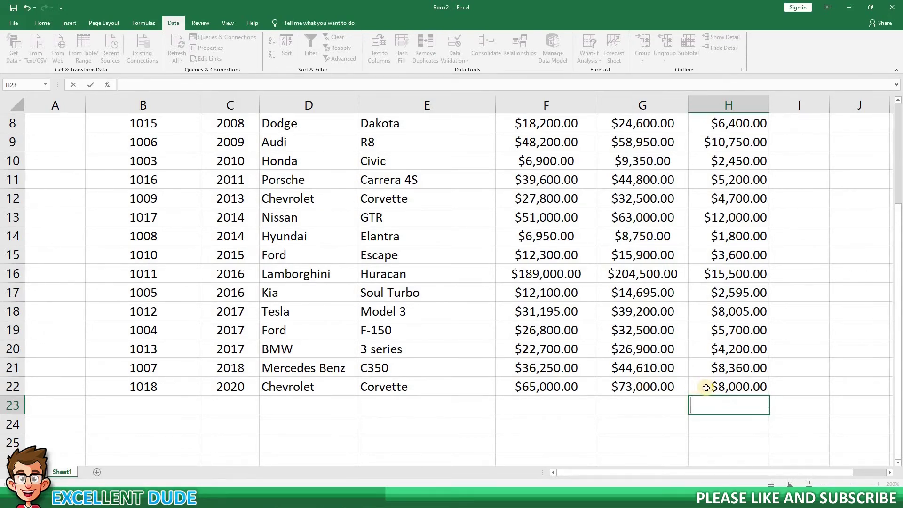
type("=")
Enter =SUM(H5:H22) in H23 to get $124,010.00, then delete that total.
type("SUM(")
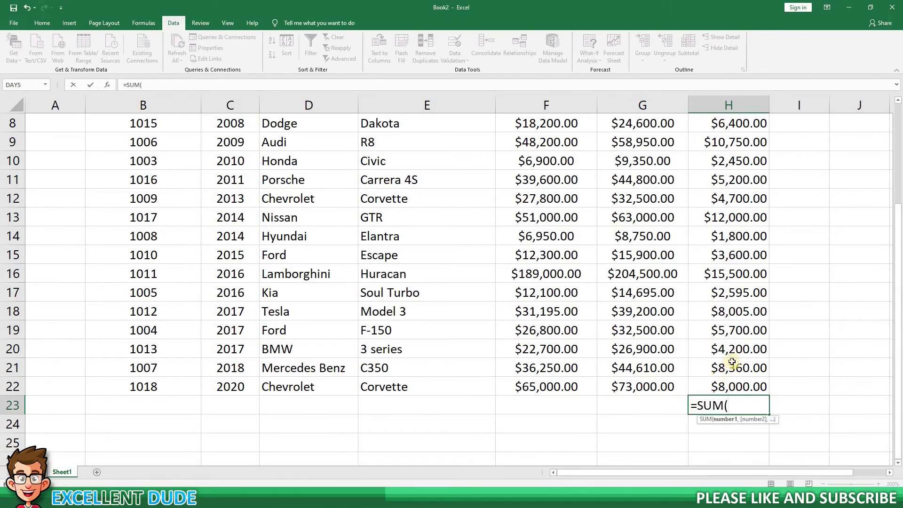
scroll(739, 310, "up", 3)
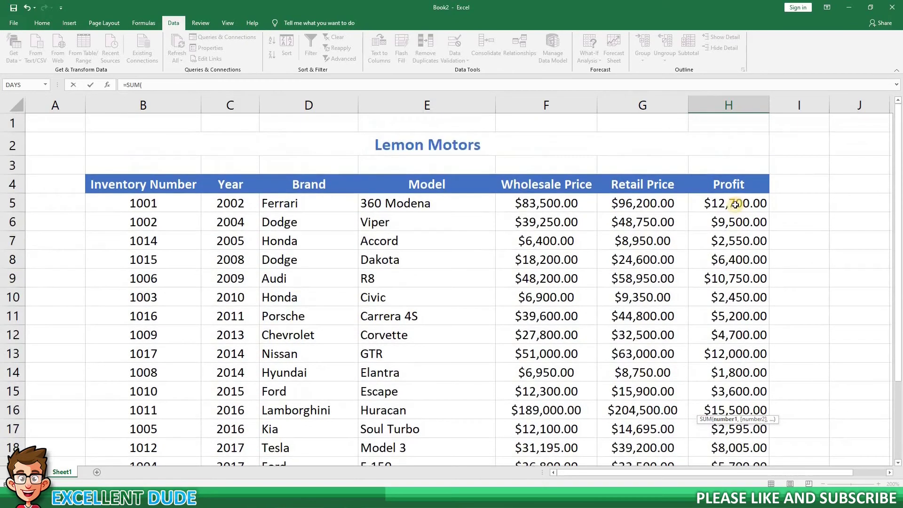
left_click(735, 202)
left_click_drag(734, 406, 736, 427)
key("Return")
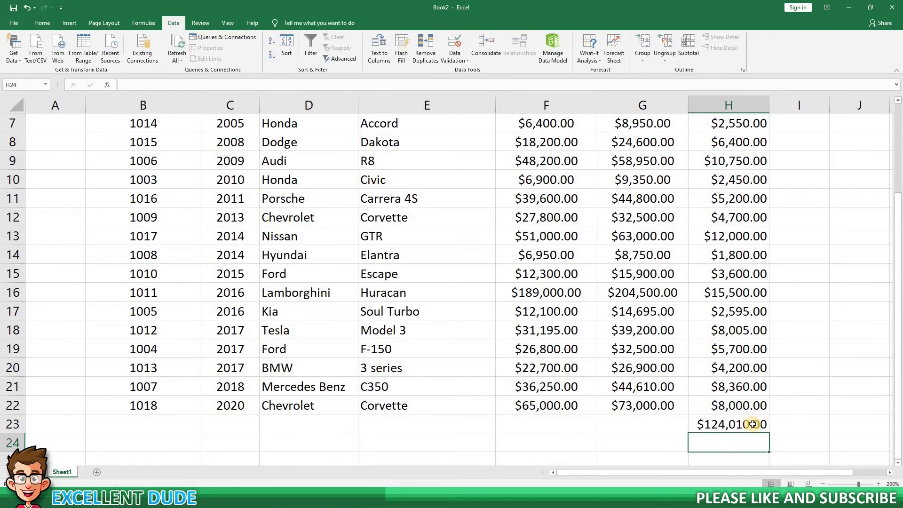
key("Up")
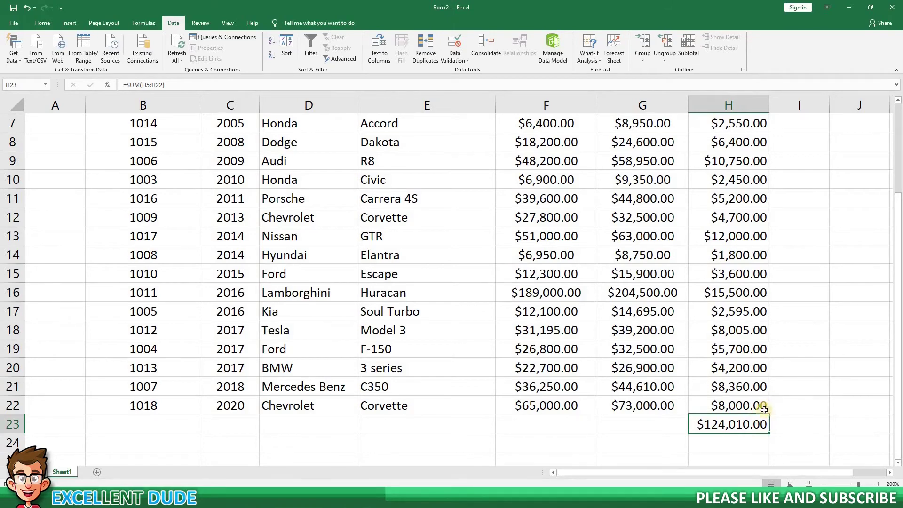
key("Delete")
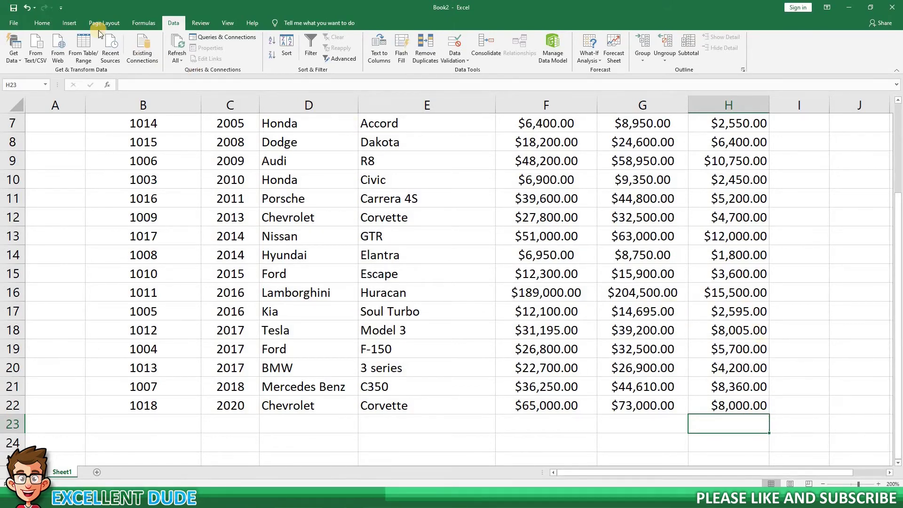
Use Home-tab AutoSum to total the Profit column in H23, then select the total.
left_click(41, 22)
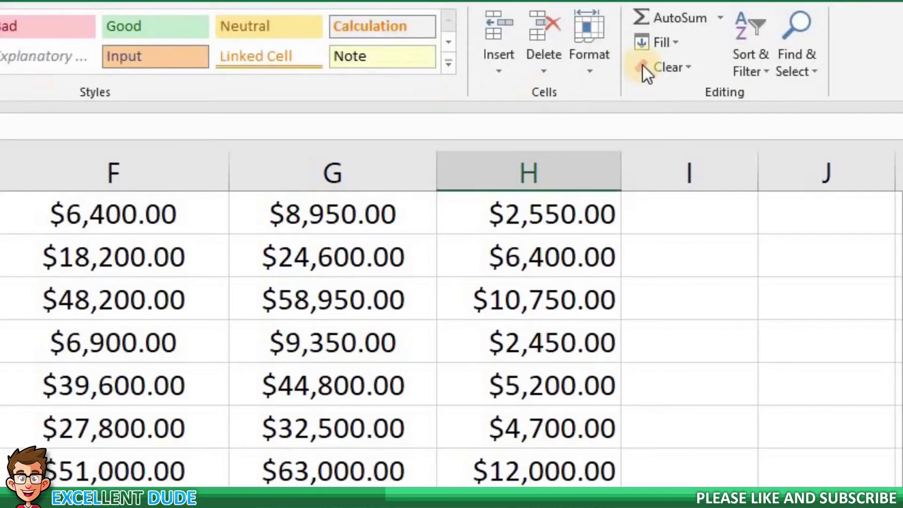
left_click(673, 21)
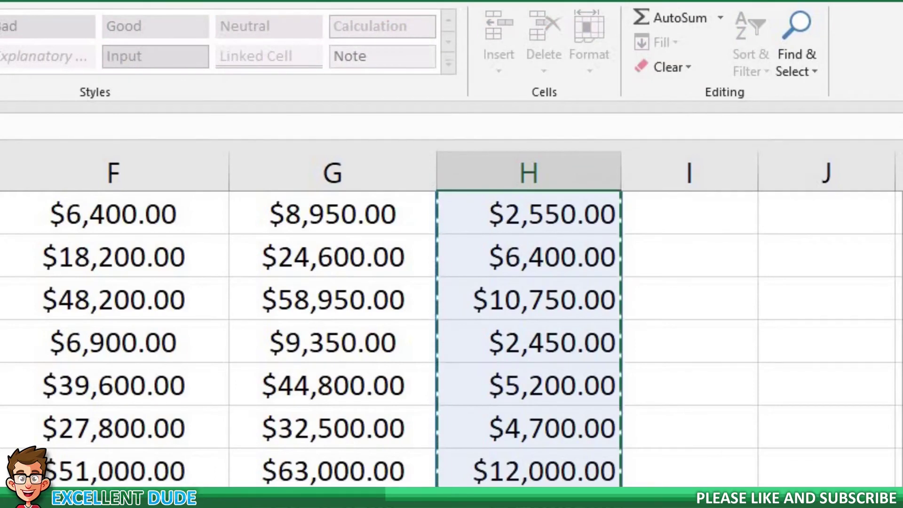
key("Return")
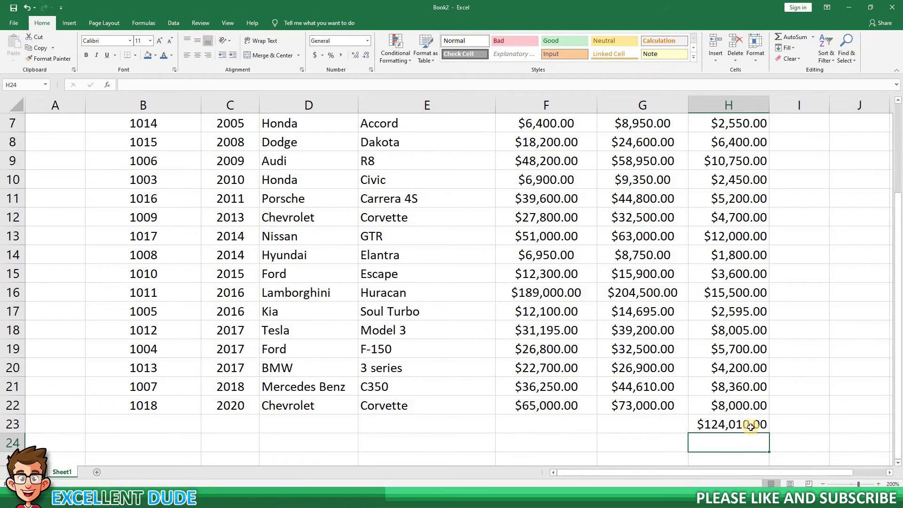
left_click(750, 425)
key("Delete")
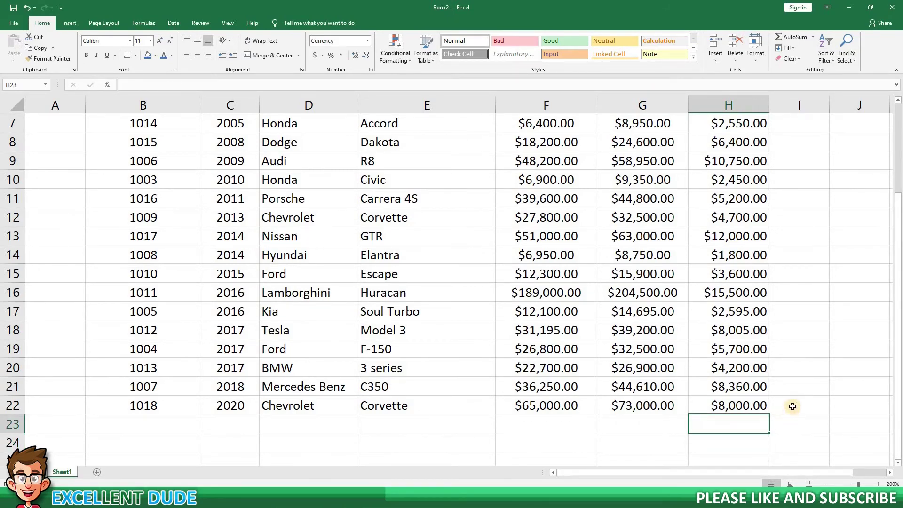
scroll(793, 404, "up", 2)
left_click_drag(741, 203, 734, 427)
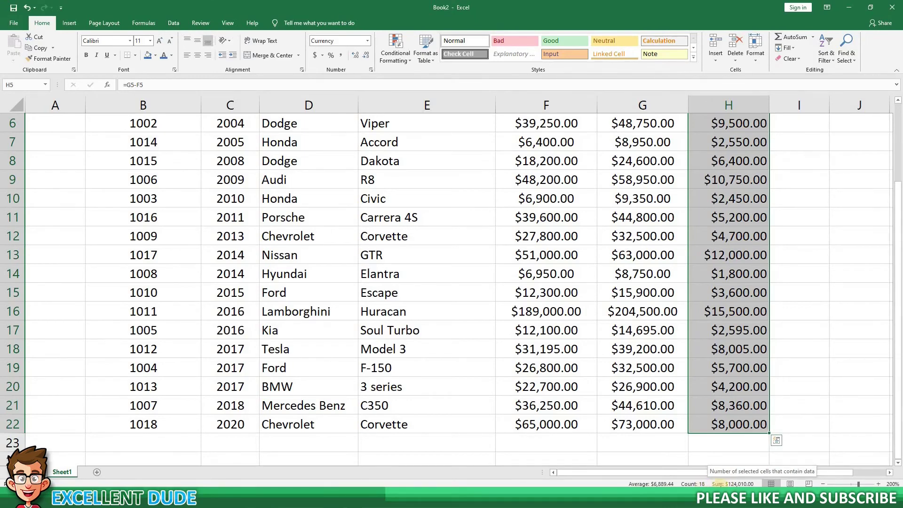
left_click(799, 349)
scroll(752, 371, "up", 2)
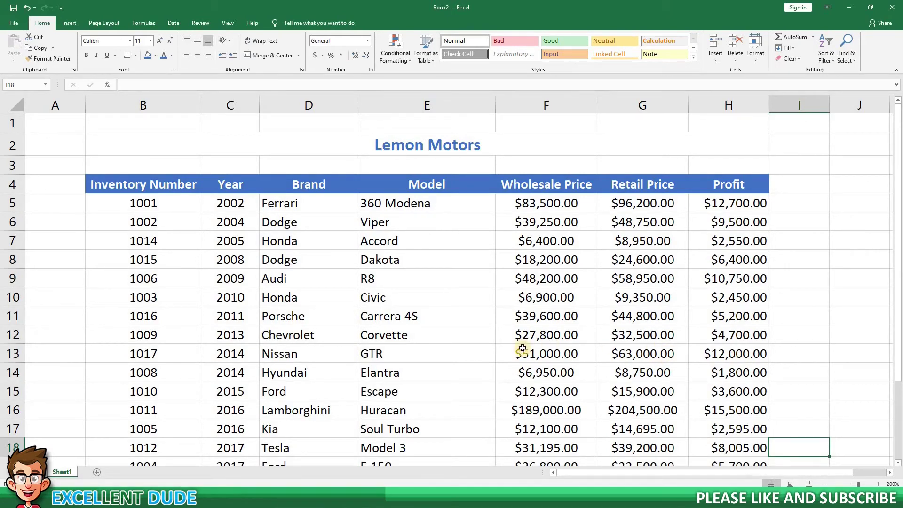
scroll(526, 346, "down", 3)
scroll(525, 346, "up", 3)
scroll(526, 346, "down", 3)
scroll(524, 348, "up", 3)
scroll(522, 348, "down", 2)
scroll(523, 349, "up", 2)
scroll(523, 348, "down", 1)
scroll(523, 348, "down", 1)
scroll(522, 349, "up", 2)
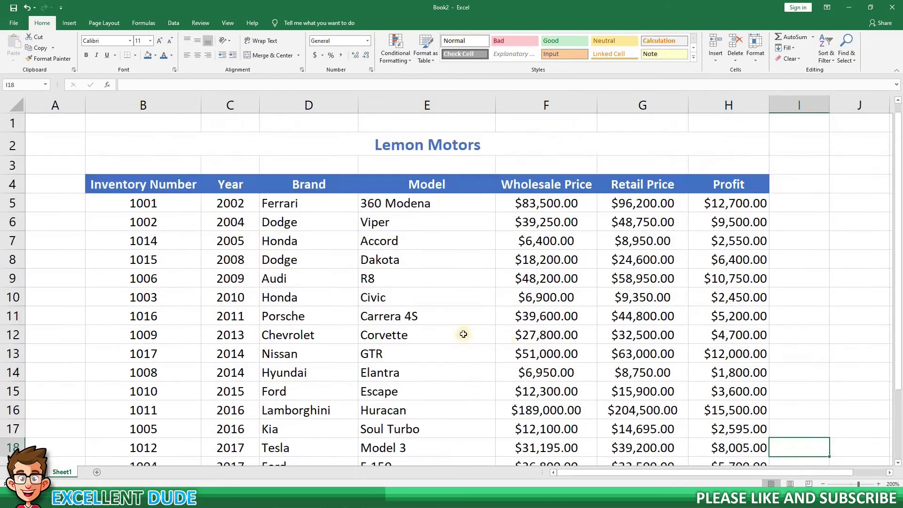
left_click(13, 203)
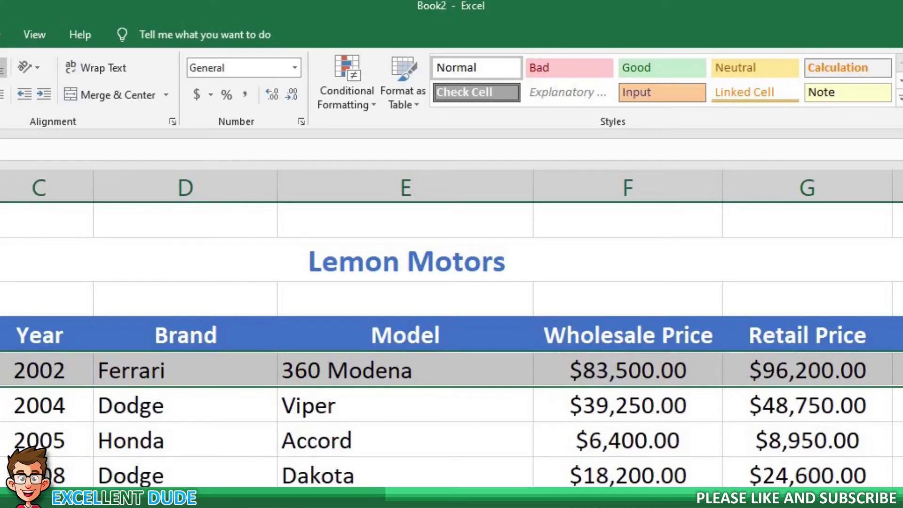
left_click(36, 33)
left_click(197, 90)
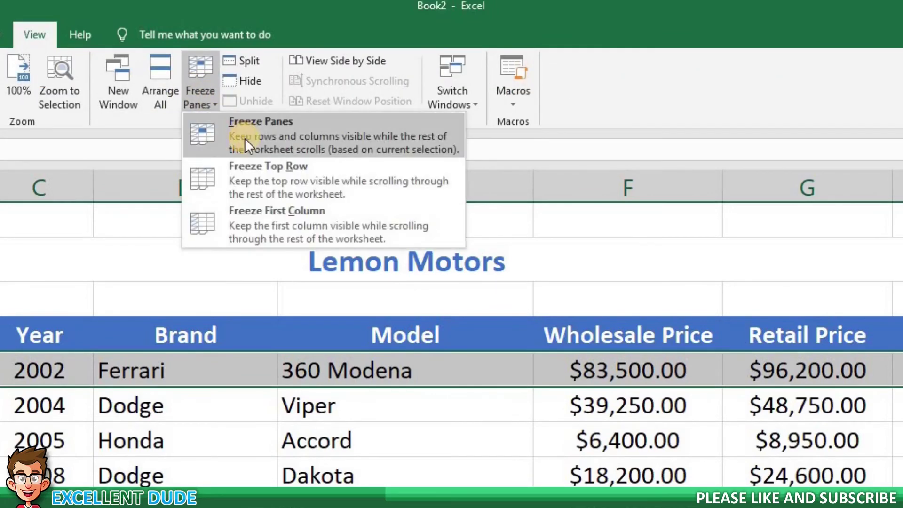
left_click(245, 142)
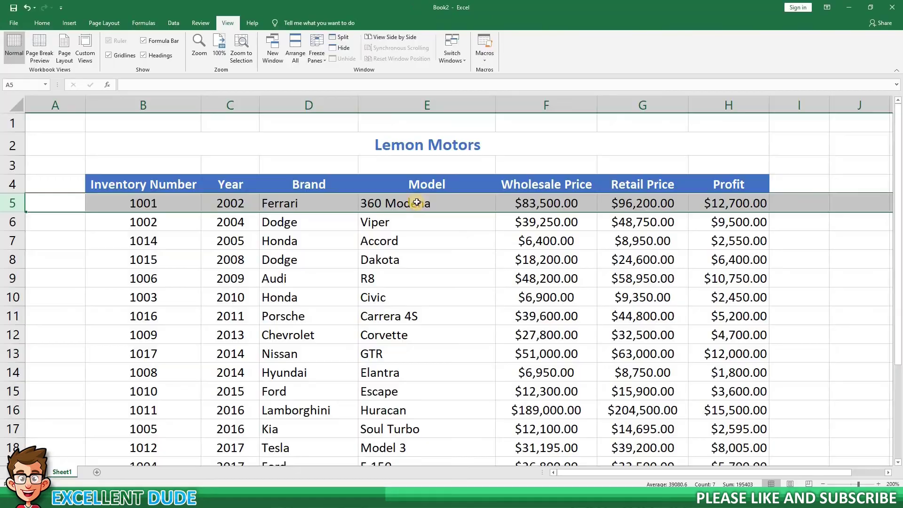
left_click(88, 275)
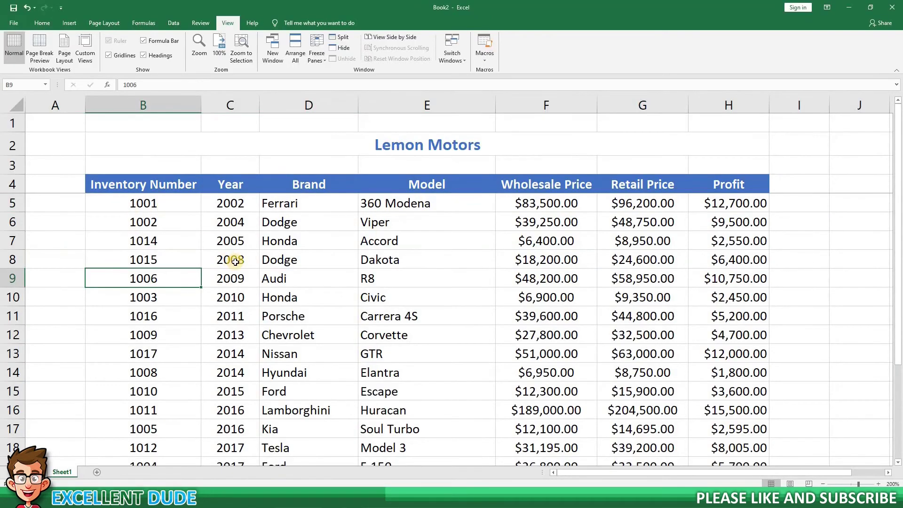
scroll(235, 262, "down", 5)
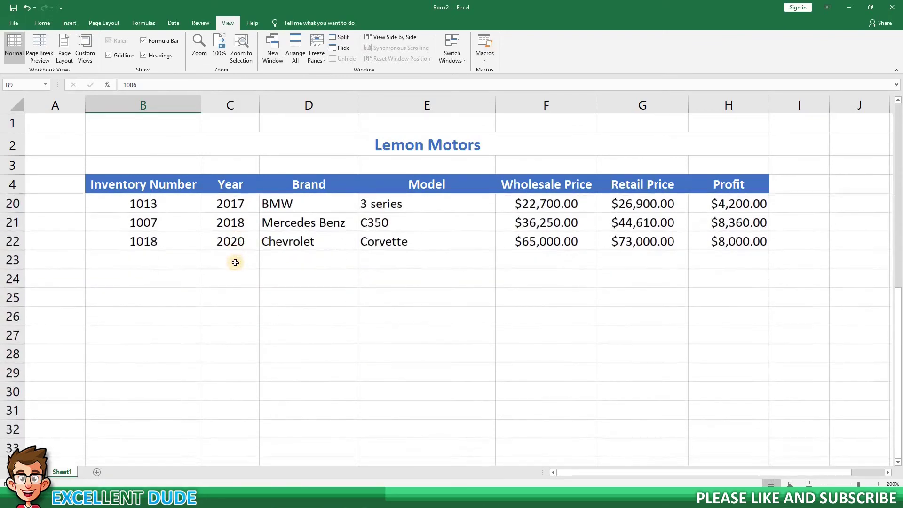
scroll(235, 262, "down", 1)
scroll(235, 262, "up", 5)
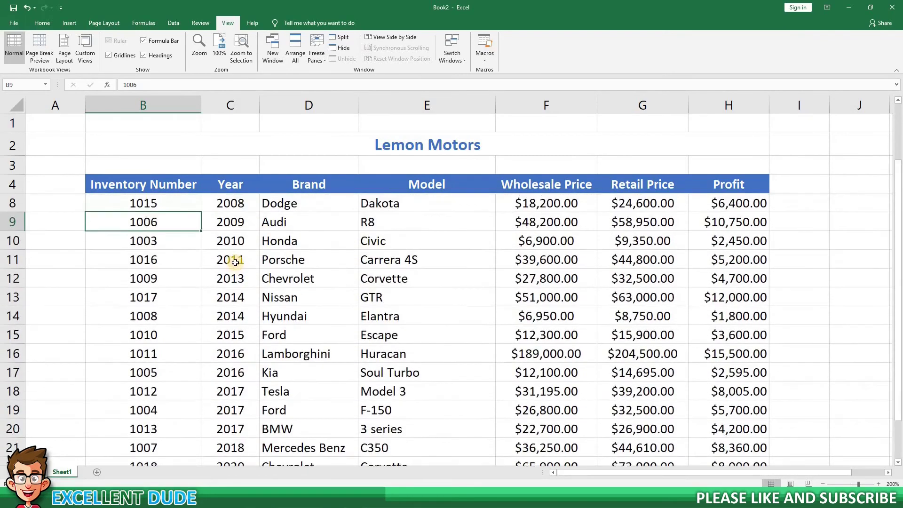
scroll(235, 263, "down", 6)
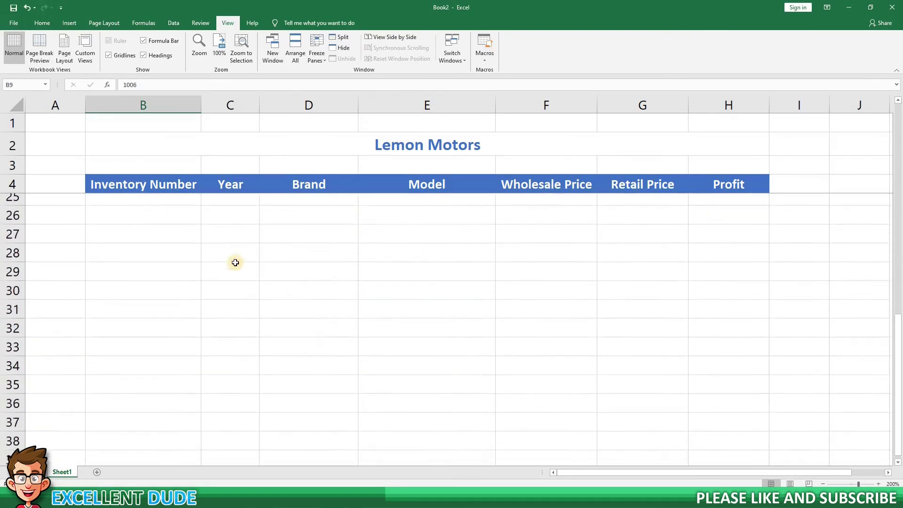
scroll(235, 262, "up", 6)
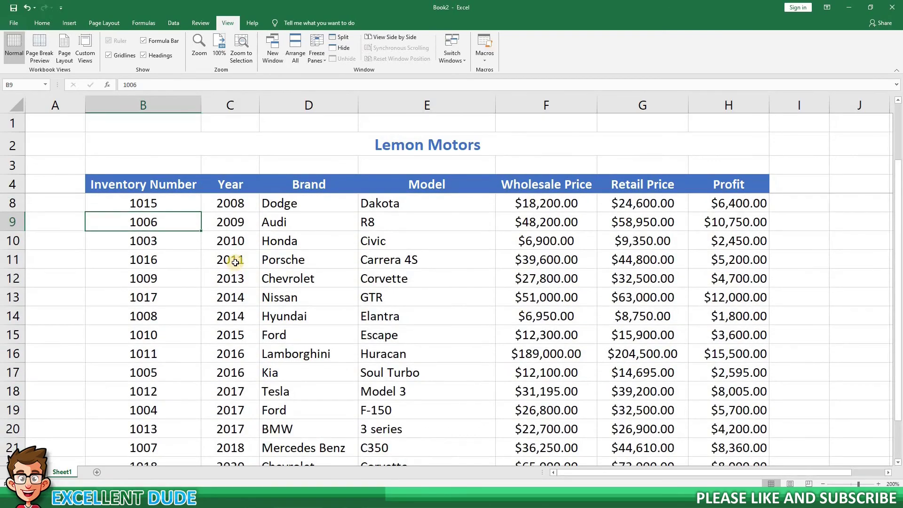
scroll(235, 262, "up", 1)
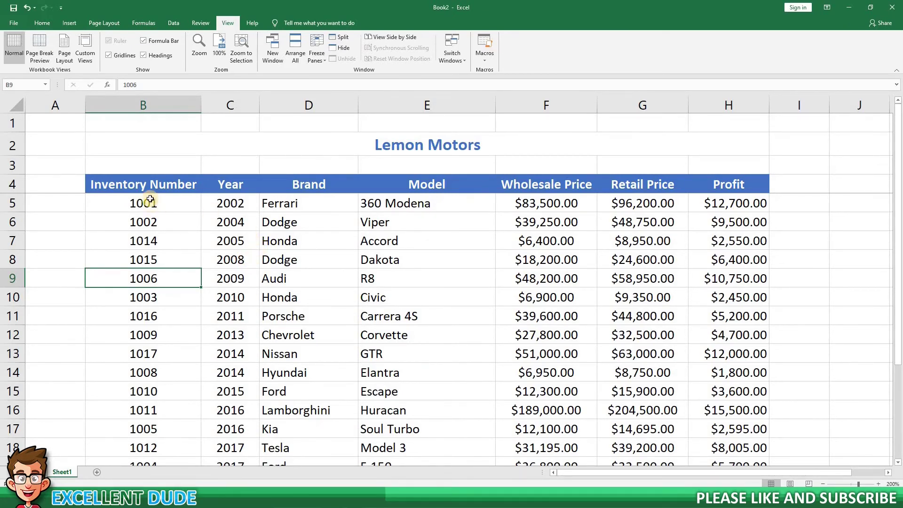
Insert three blank rows at row 3, moving the blue table header to row 7.
left_click(79, 224)
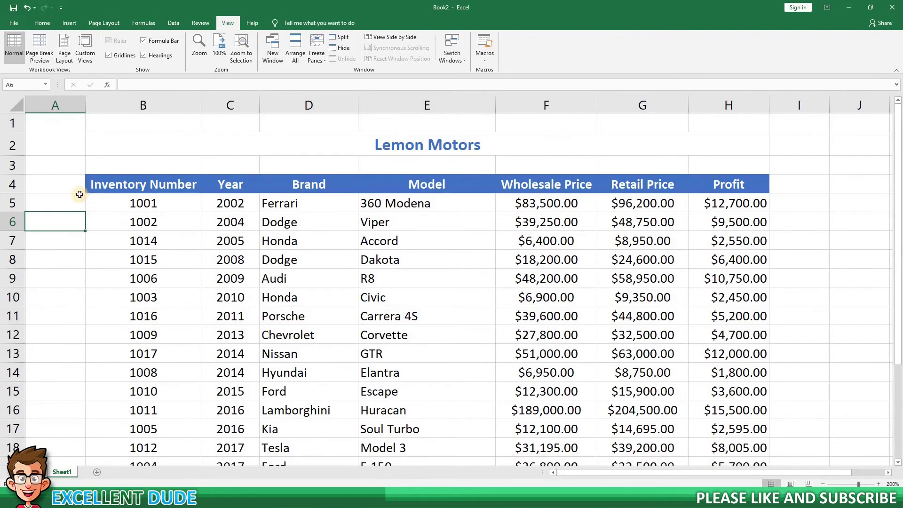
left_click(11, 167)
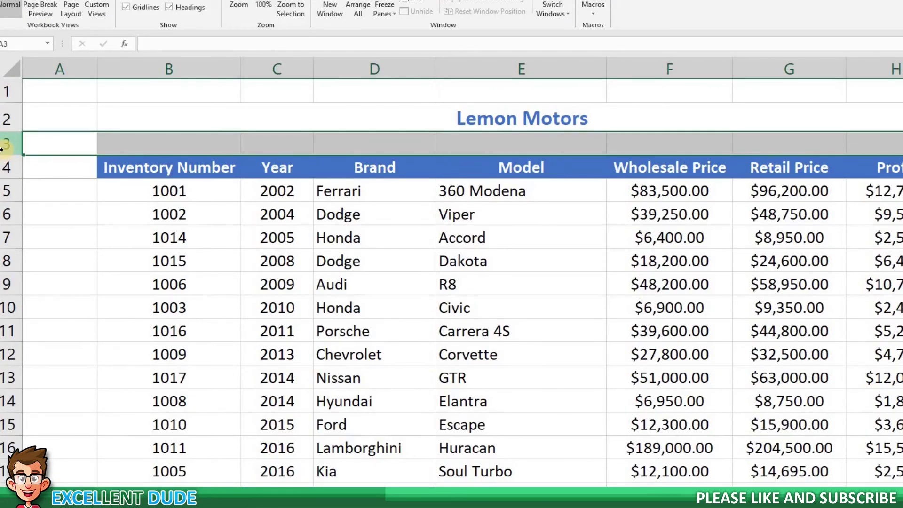
right_click(5, 149)
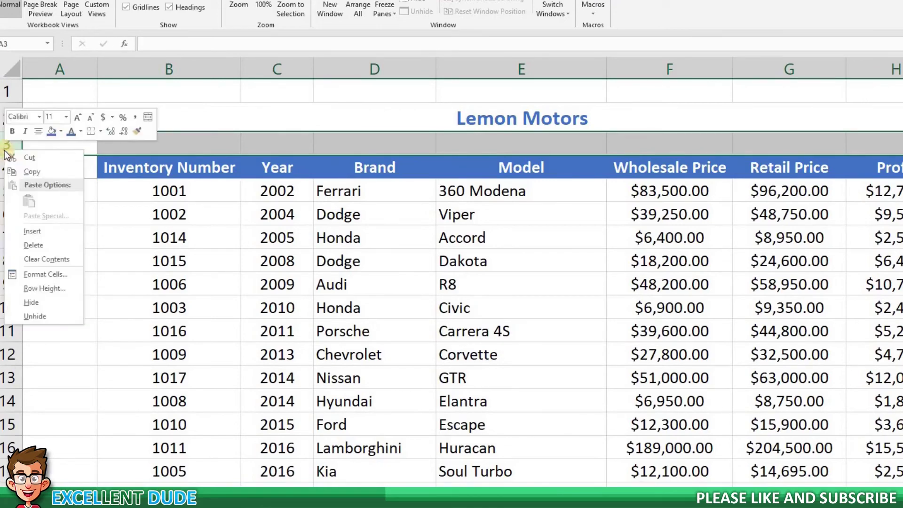
left_click(32, 231)
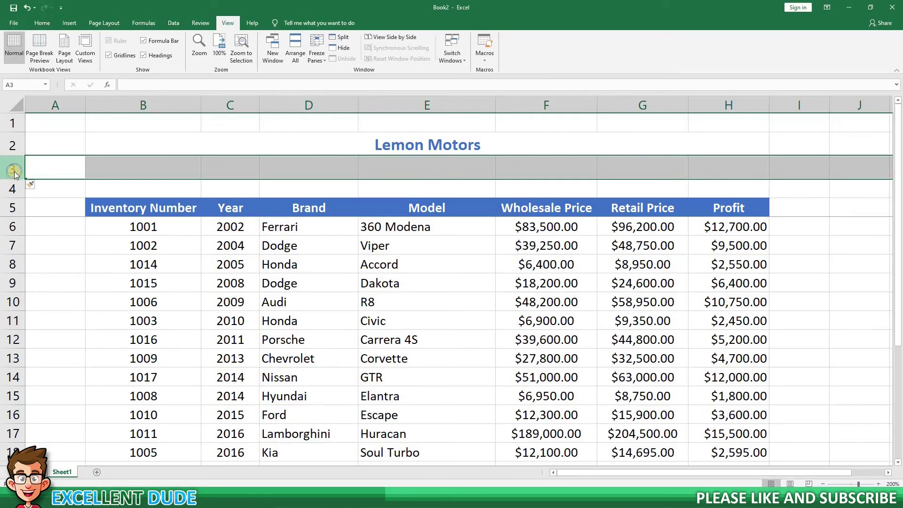
right_click(13, 170)
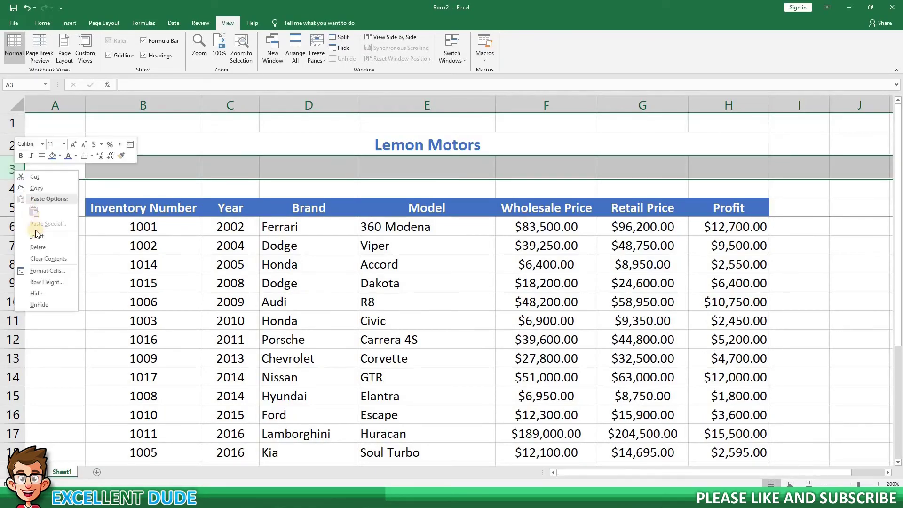
key("Escape")
key("ctrl+shift+plus")
right_click(14, 170)
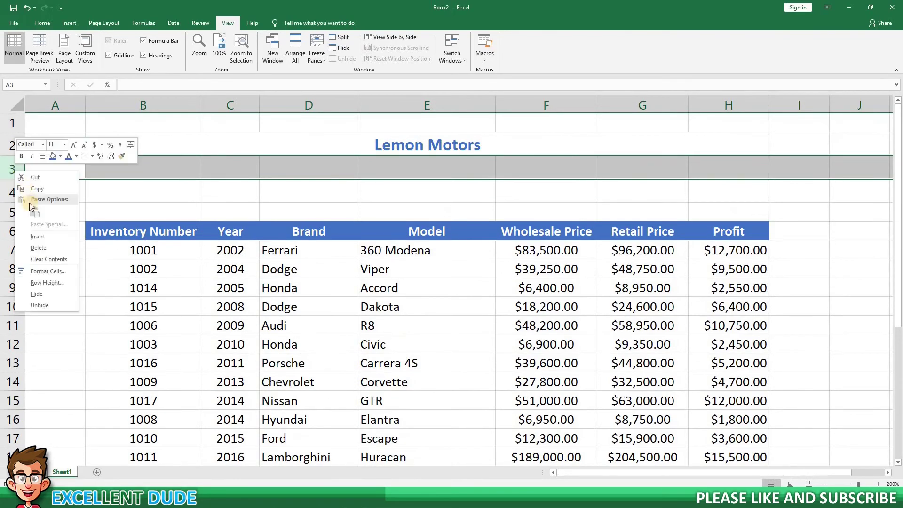
key("i")
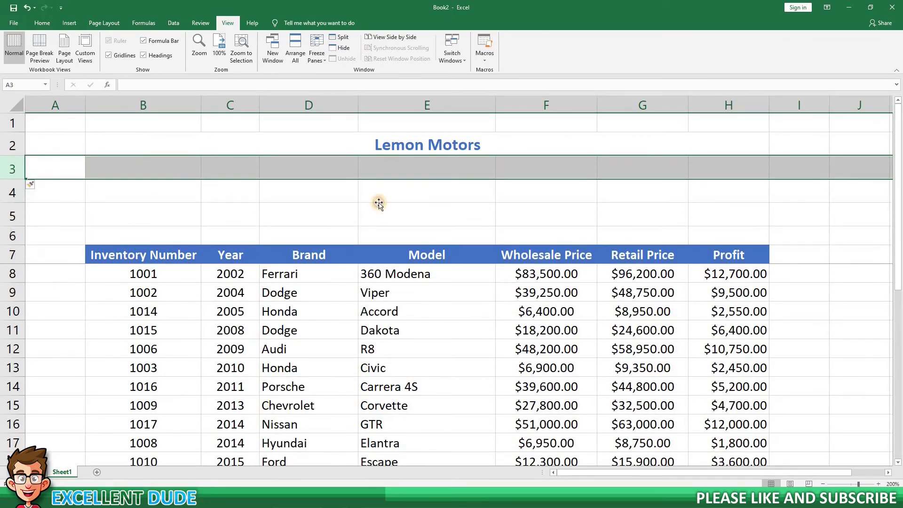
left_click(404, 201)
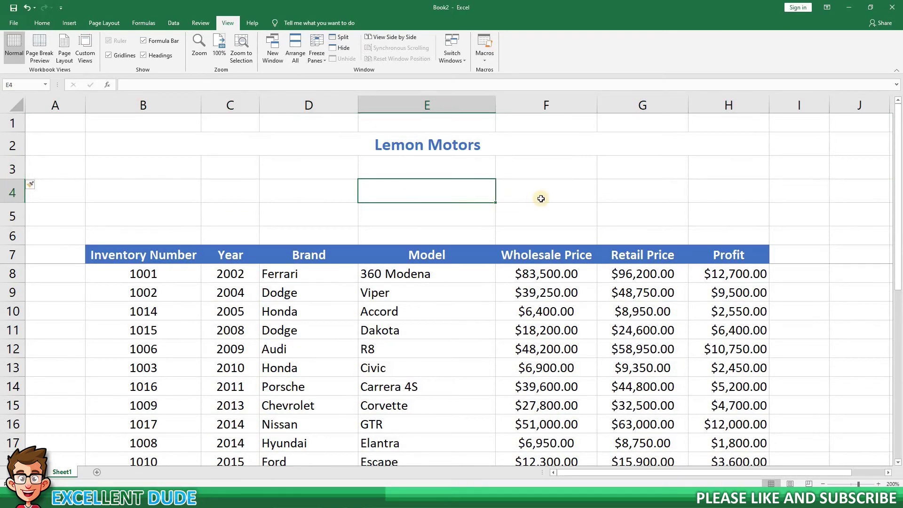
Enter the label 'Average' in G3 above the Retail Price column and reselect it.
left_click(613, 175)
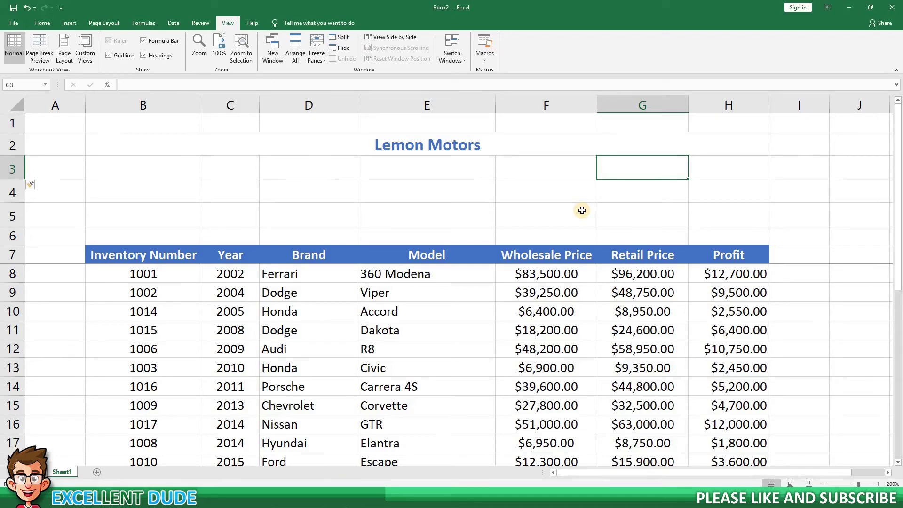
type("Average")
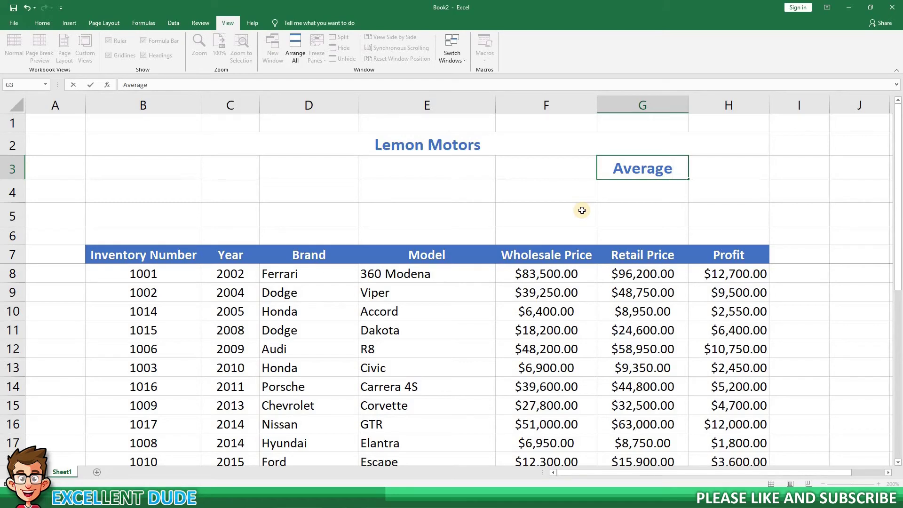
key("Return")
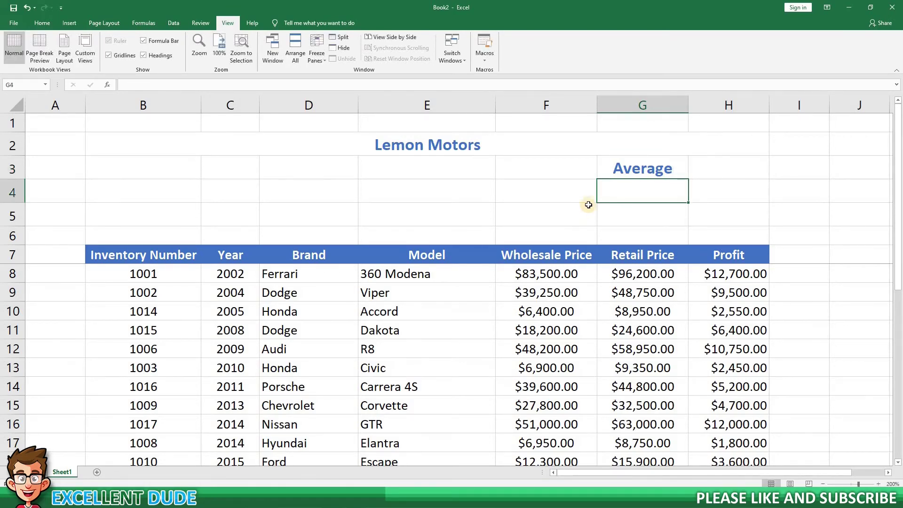
left_click(621, 174)
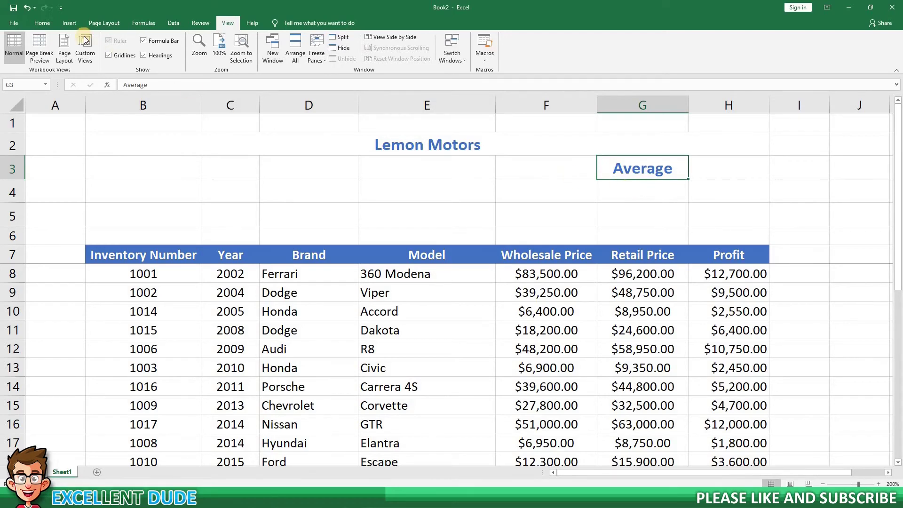
left_click(41, 24)
left_click(42, 23)
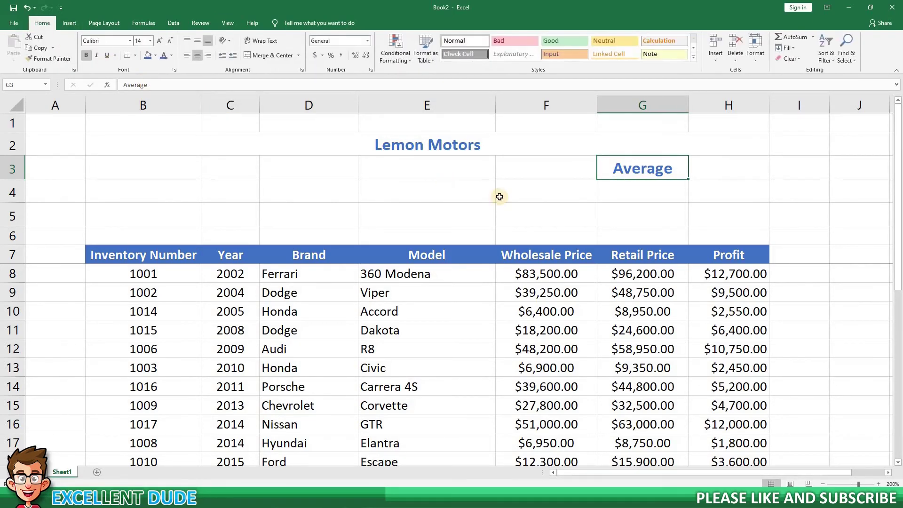
Set the Average label to 11-point font.
left_click(553, 252)
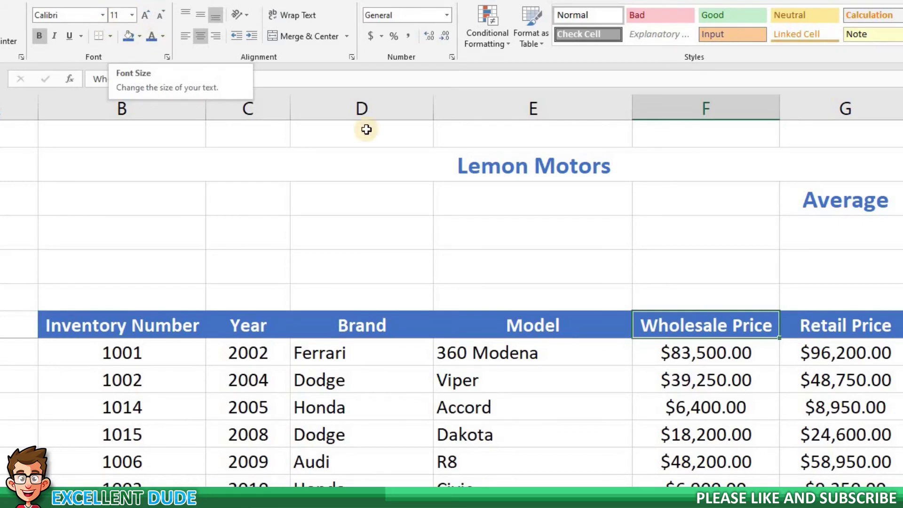
left_click(826, 202)
left_click(132, 15)
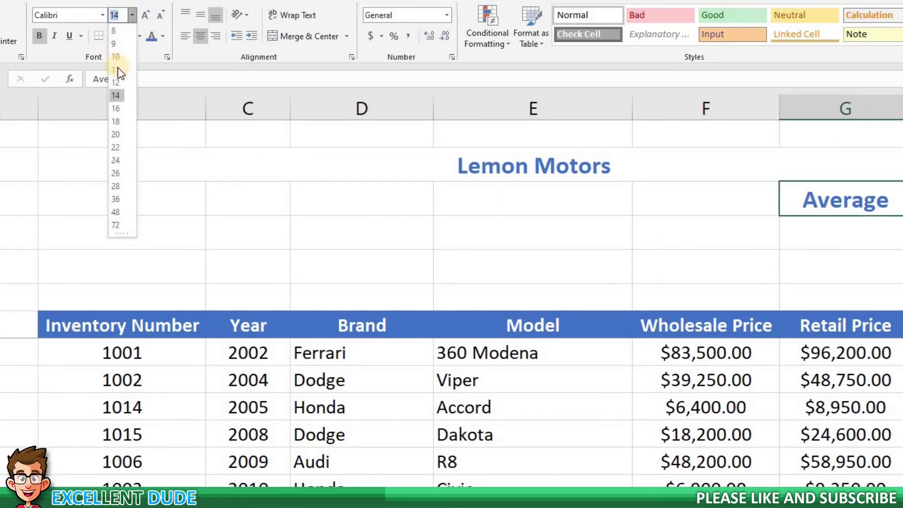
left_click(116, 67)
Add the labels 'Most Profit' in G4 and 'Min Profit' in G5.
left_click(806, 239)
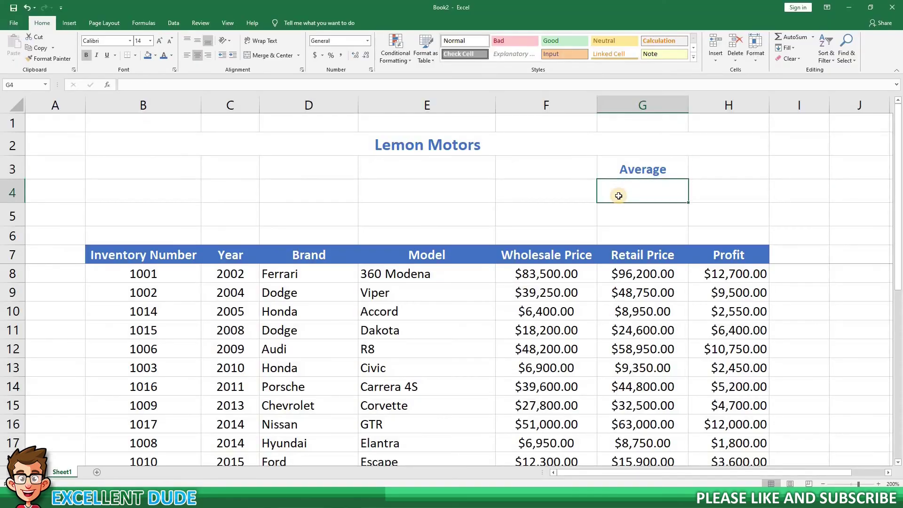
type("M")
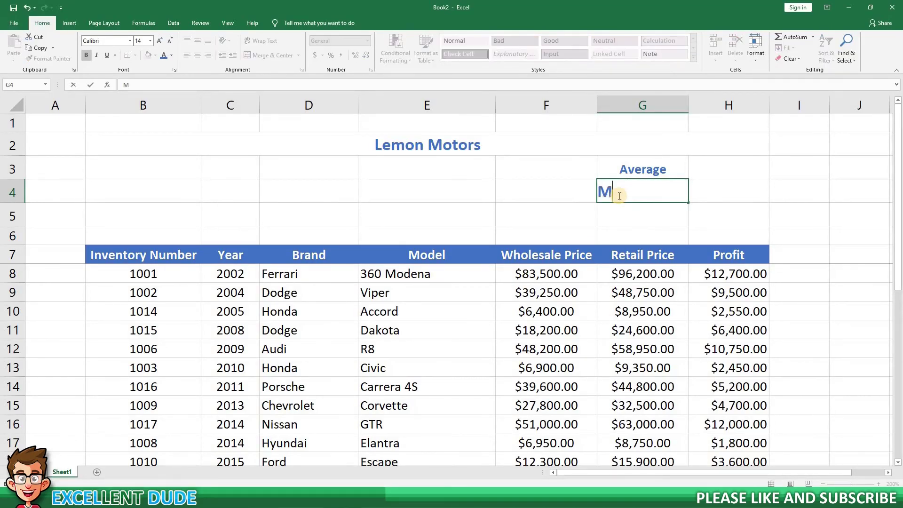
type("ost Profit")
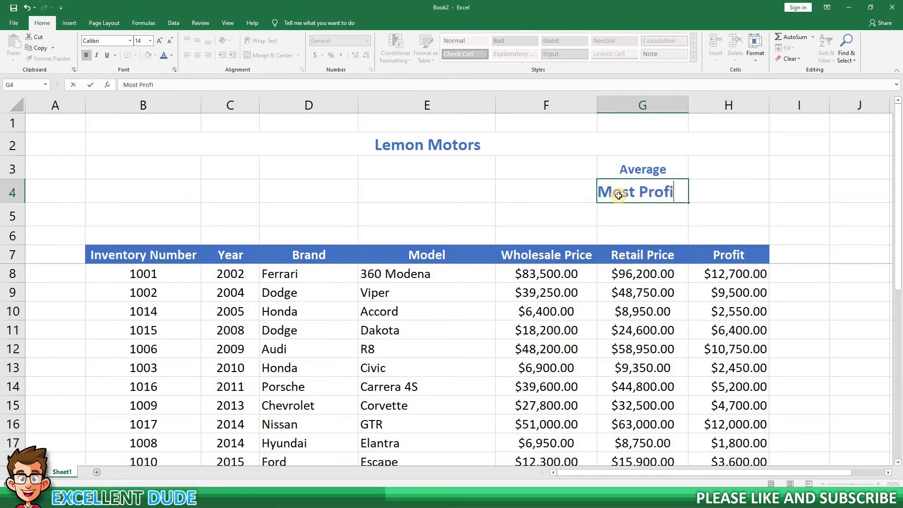
key("Return")
type("Min")
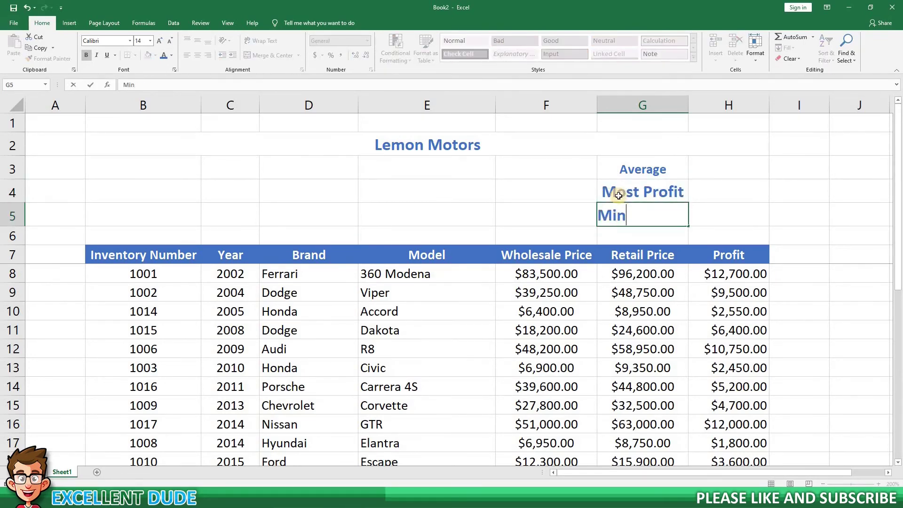
type(" Profit")
key("BackSpace")
key("BackSpace")
type("it")
key("Return")
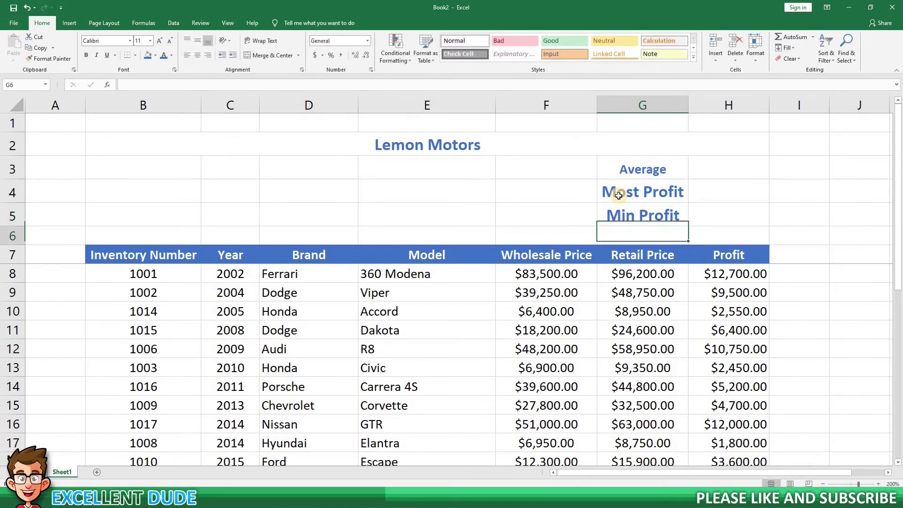
Set the summary area G3:H6 to 11-point font.
key("shift+Up")
key("shift+Up")
key("shift+Up")
key("shift+Right")
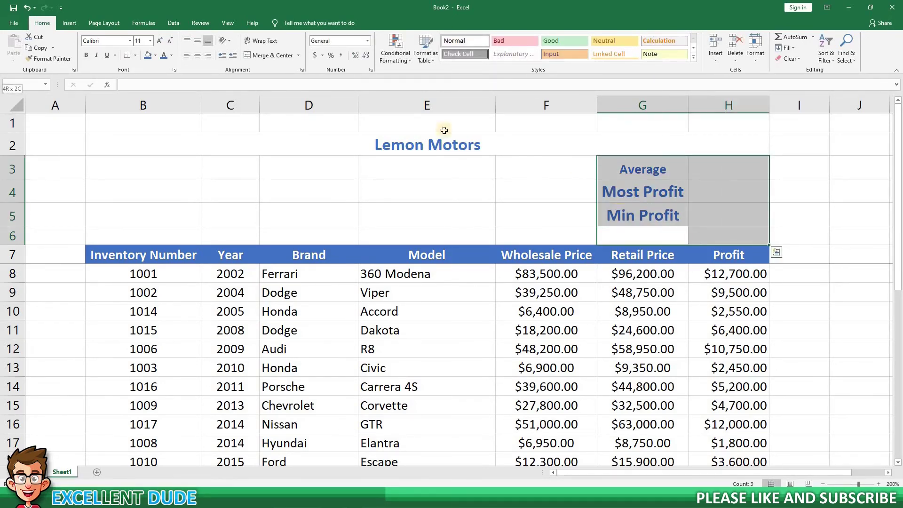
left_click(150, 40)
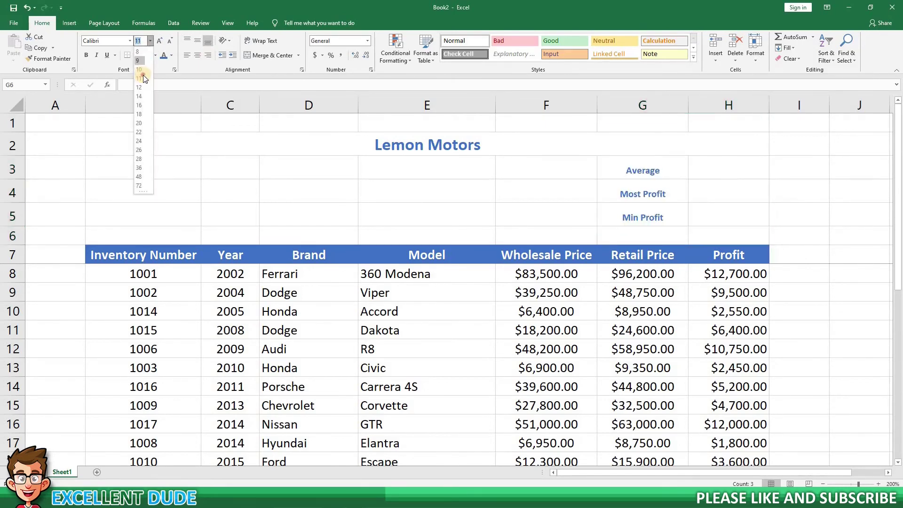
left_click(583, 159)
Enter =AVERAGE(H8:H25) in H3 so it shows the $6,889.44 average profit.
left_click(714, 171)
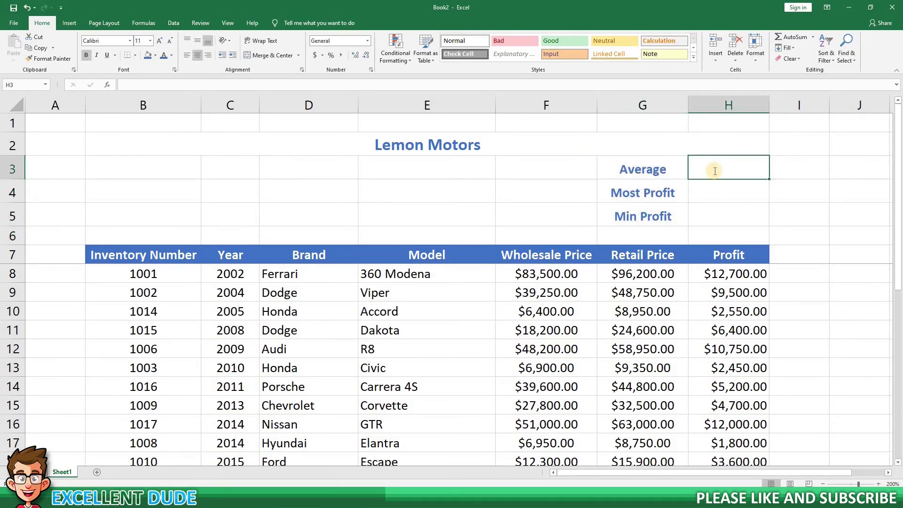
type("=AVERAG")
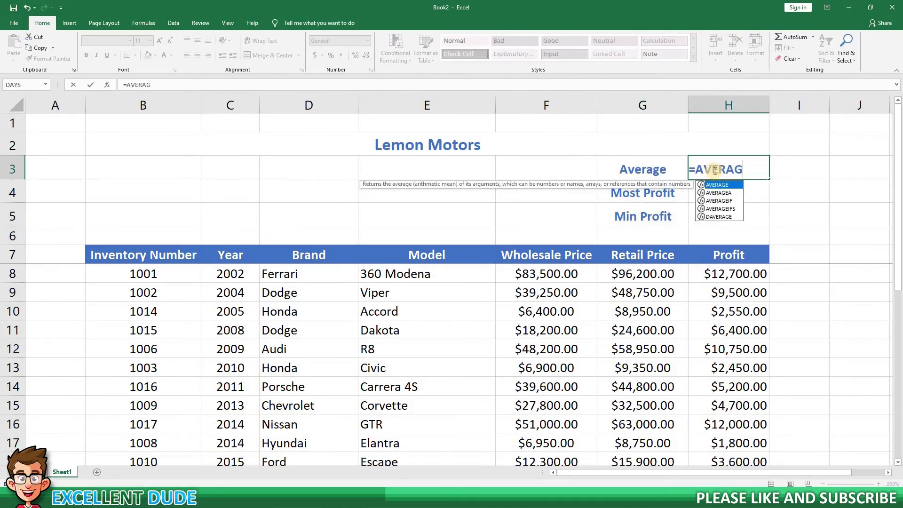
type("E(")
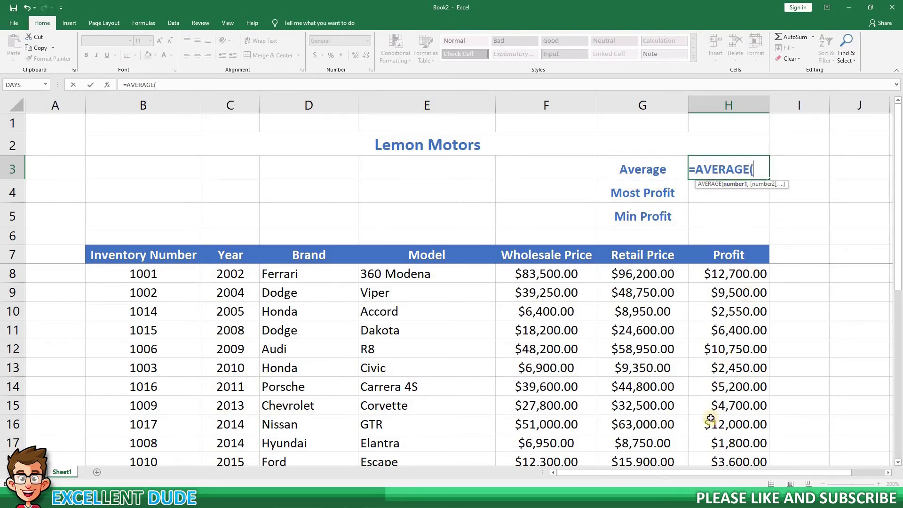
left_click_drag(728, 274, 741, 429)
key("Return")
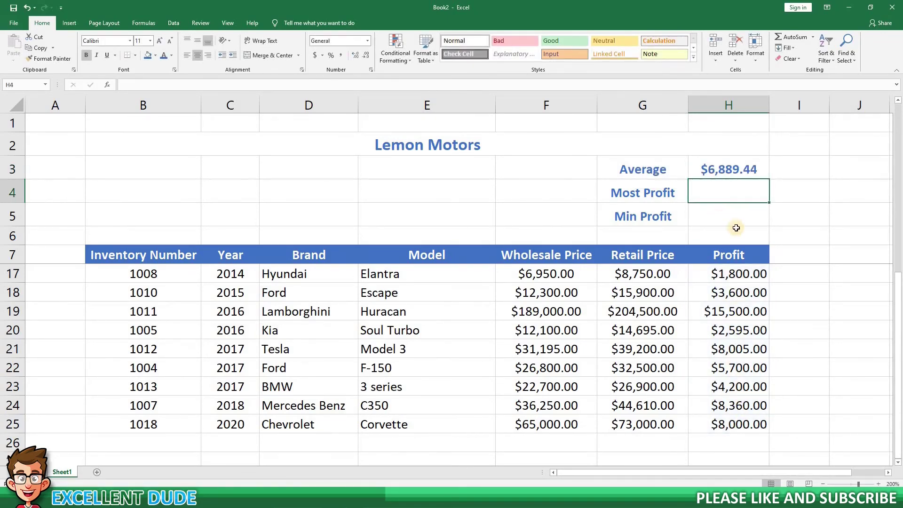
scroll(768, 245, "up", 3)
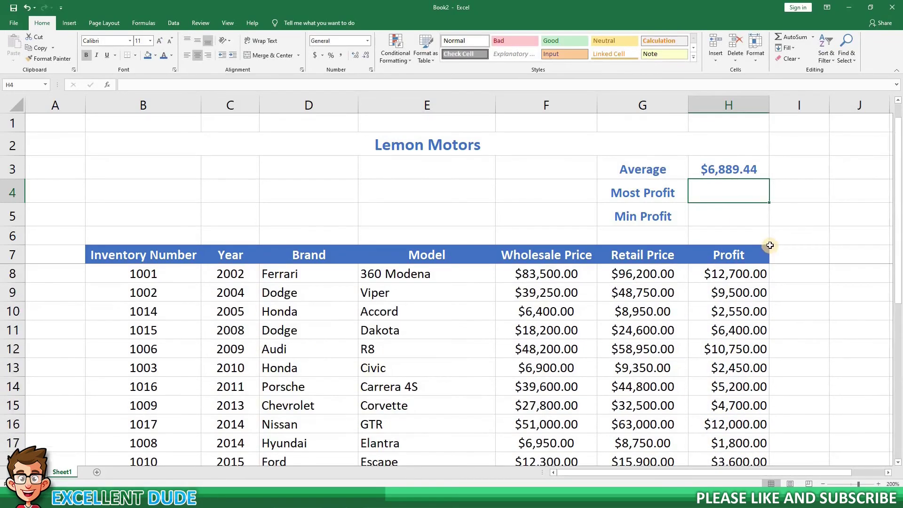
left_click(723, 212)
left_click(731, 193)
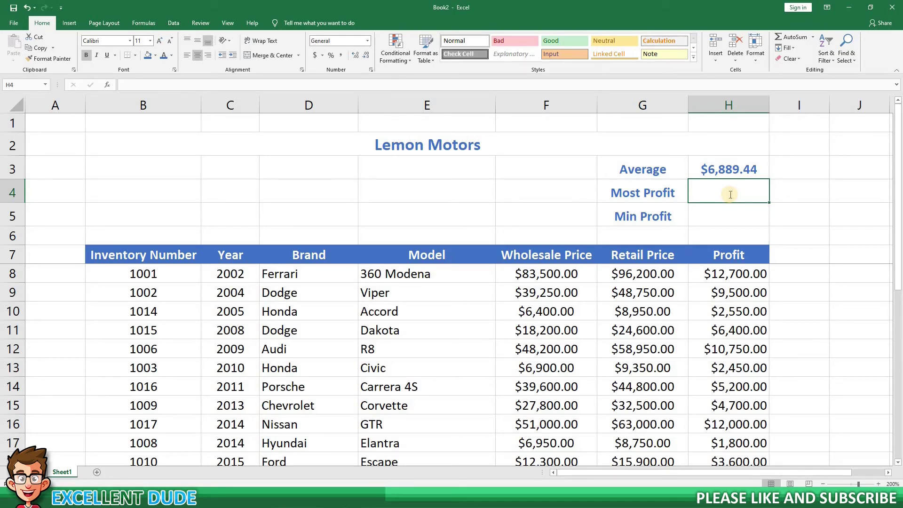
type("=")
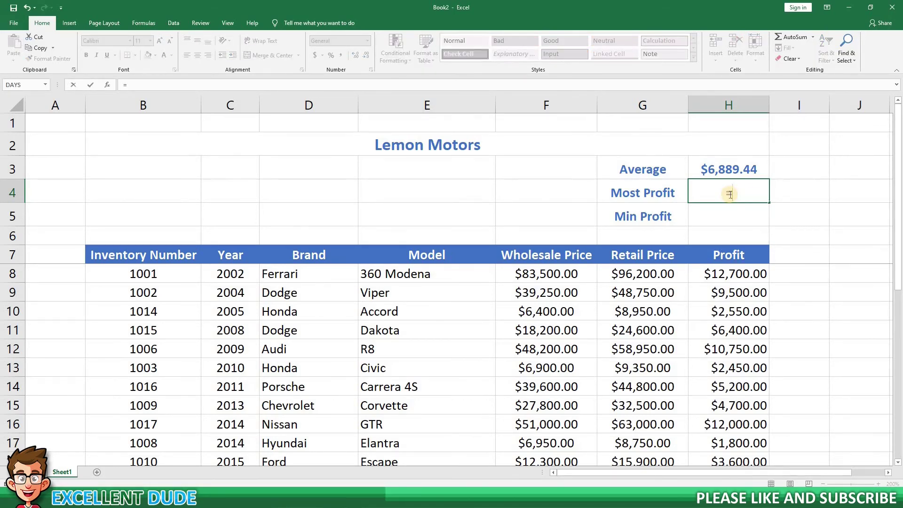
type("max")
key("Tab")
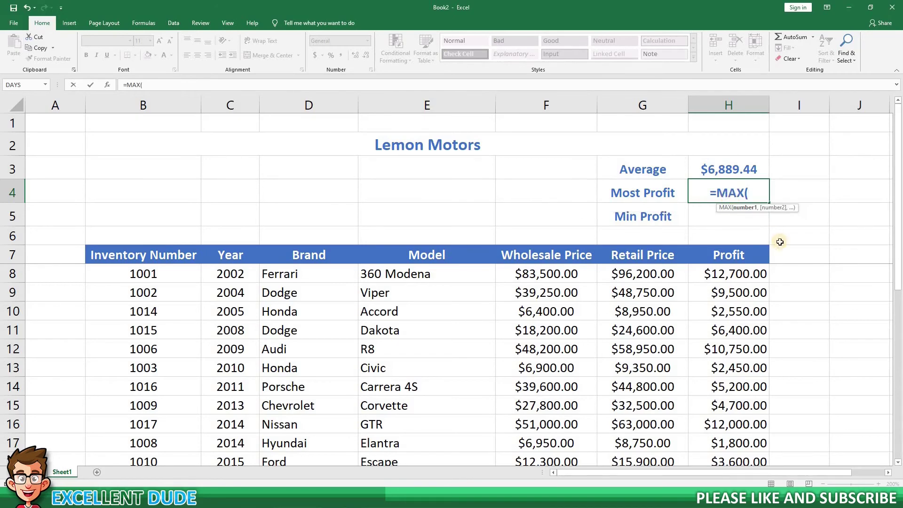
left_click_drag(743, 274, 742, 426)
key("Return")
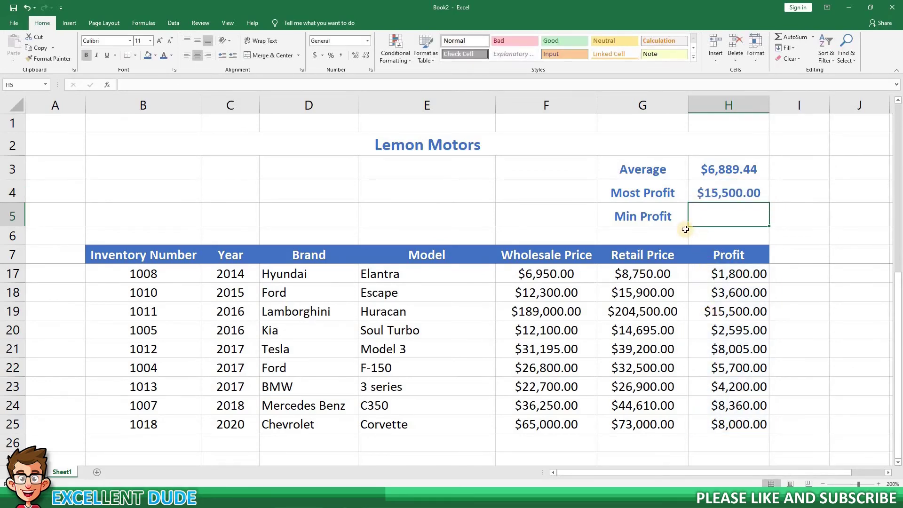
scroll(693, 331, "up", 3)
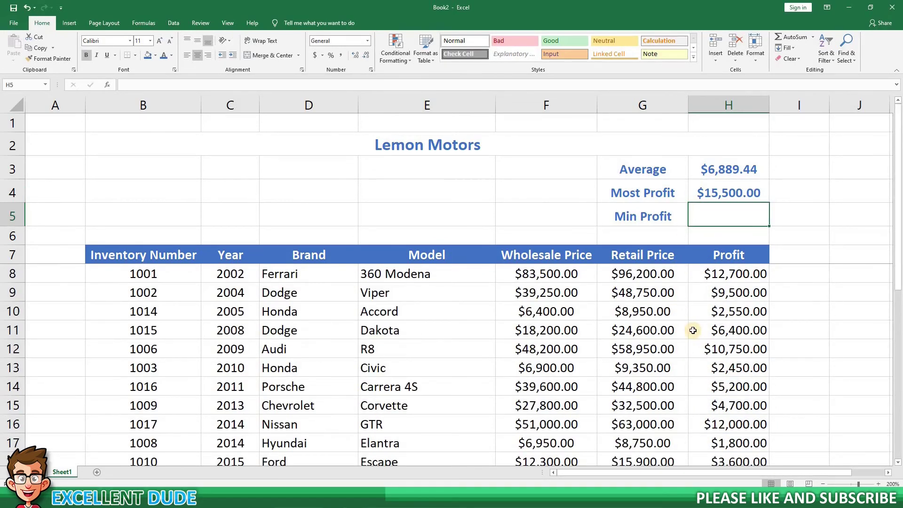
scroll(692, 331, "down", 3)
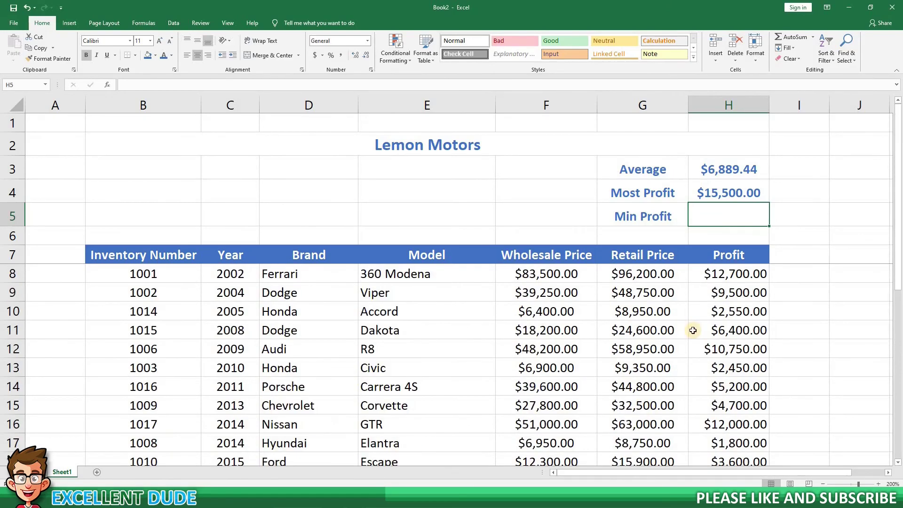
scroll(693, 331, "down", 1)
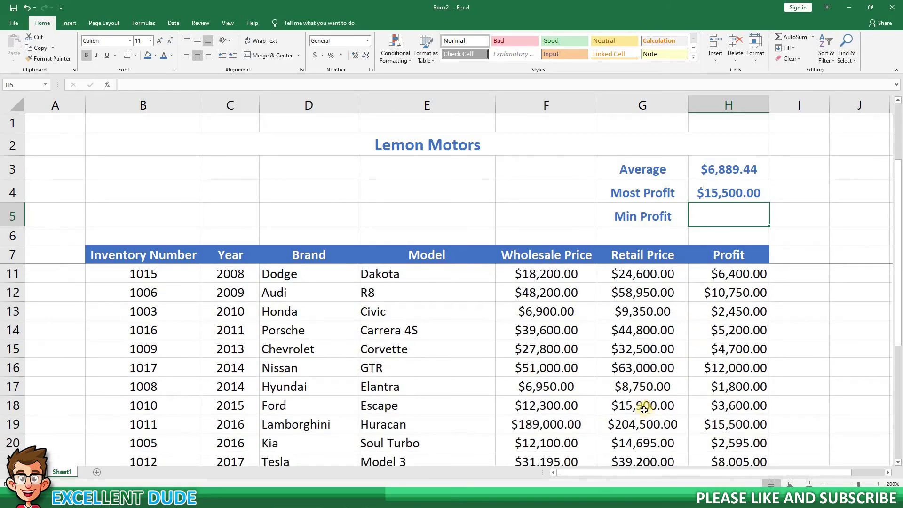
left_click(13, 423)
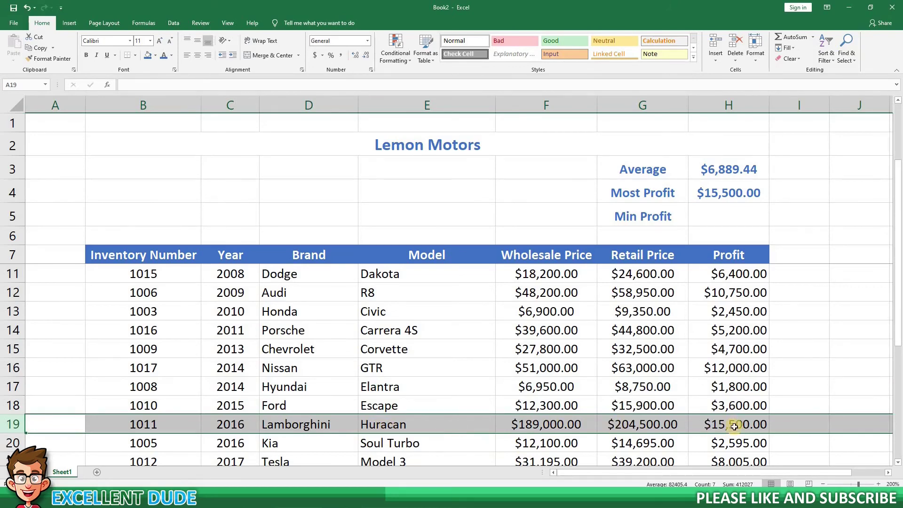
scroll(786, 351, "up", 1)
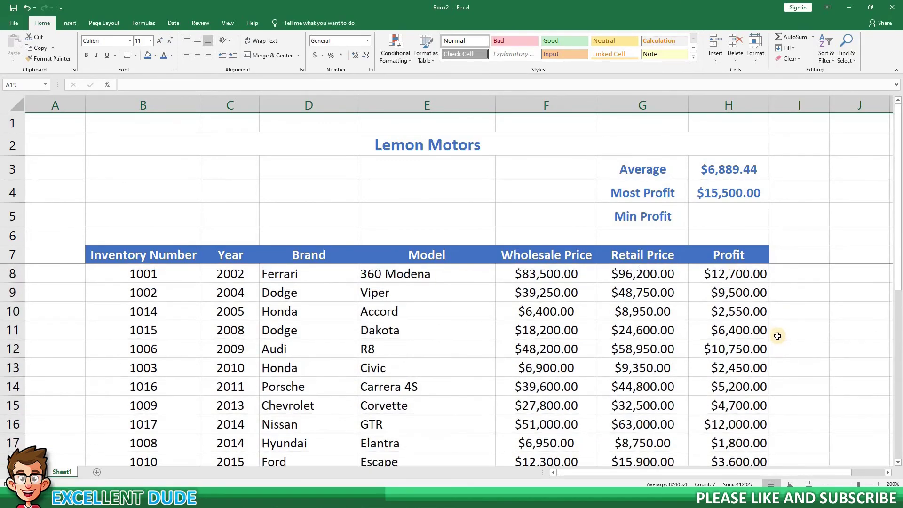
Enter =MIN(H8:H25) in H5 to show the $1,800.00 lowest profit.
left_click(760, 220)
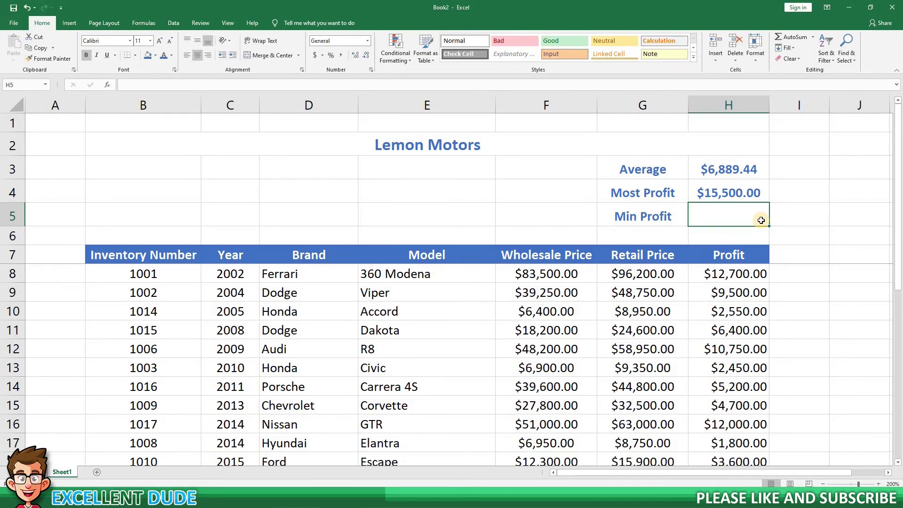
type("=")
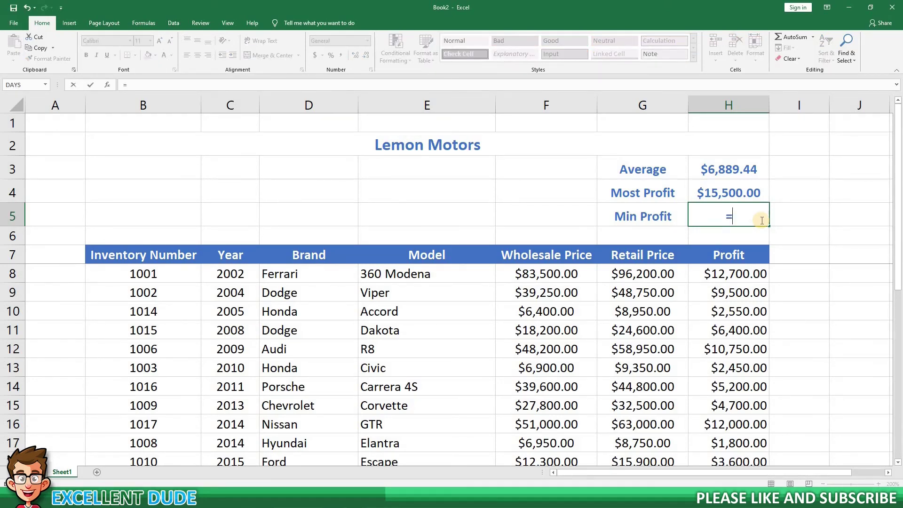
type("MIN(")
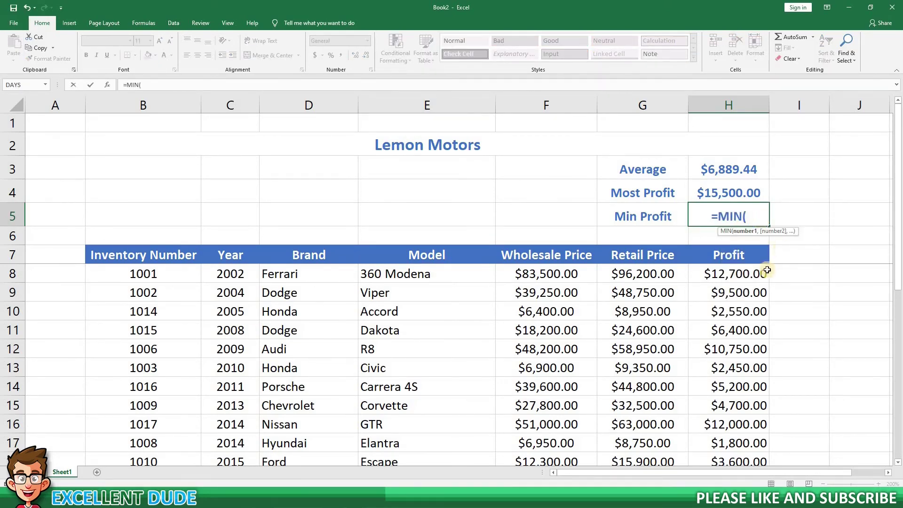
left_click_drag(729, 274, 743, 426)
key("Return")
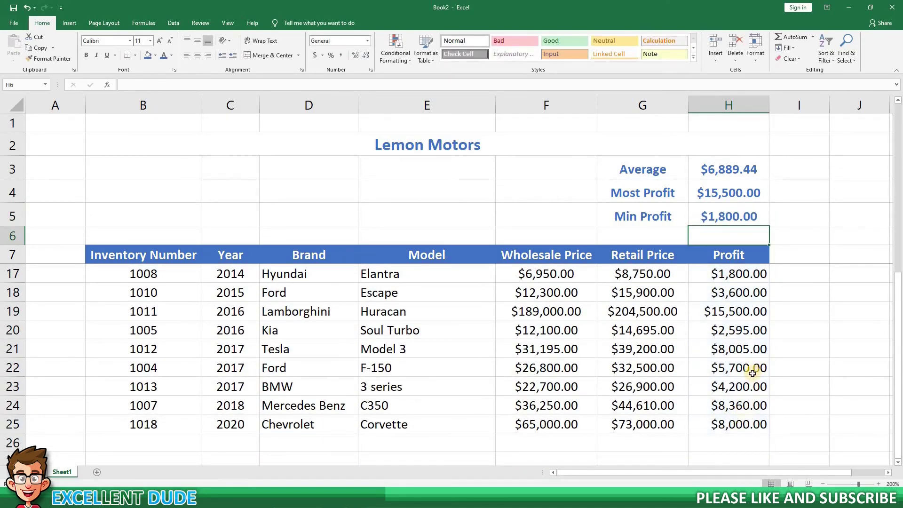
Select row 17 to highlight the Hyundai with the lowest profit, then deselect it.
scroll(752, 373, "up", 1)
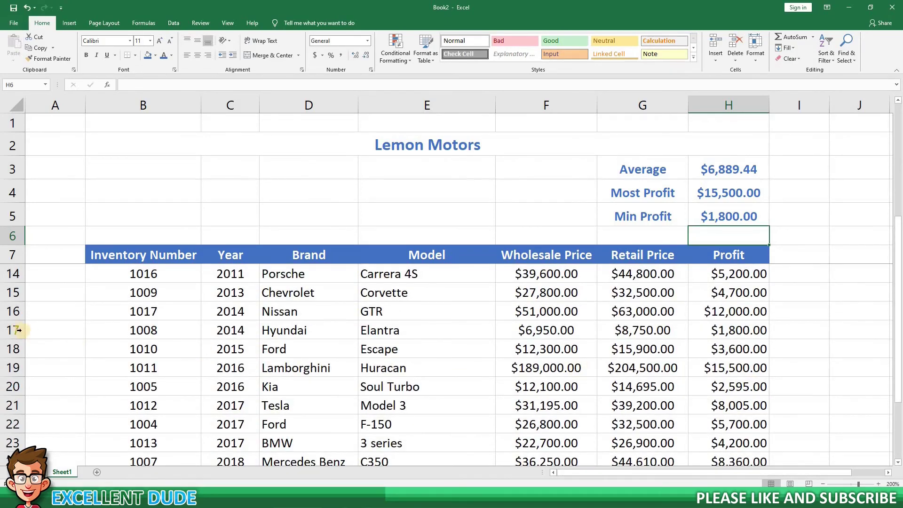
left_click(50, 334)
key("shift+space")
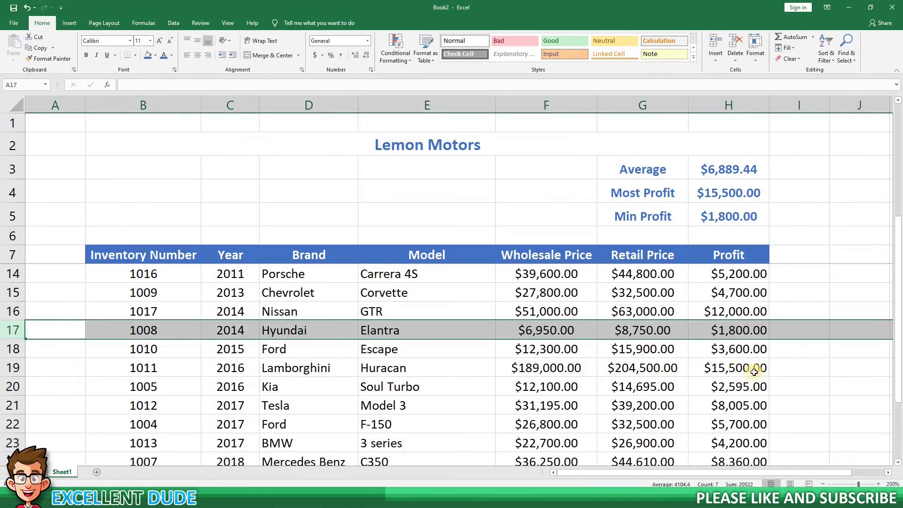
left_click(785, 366)
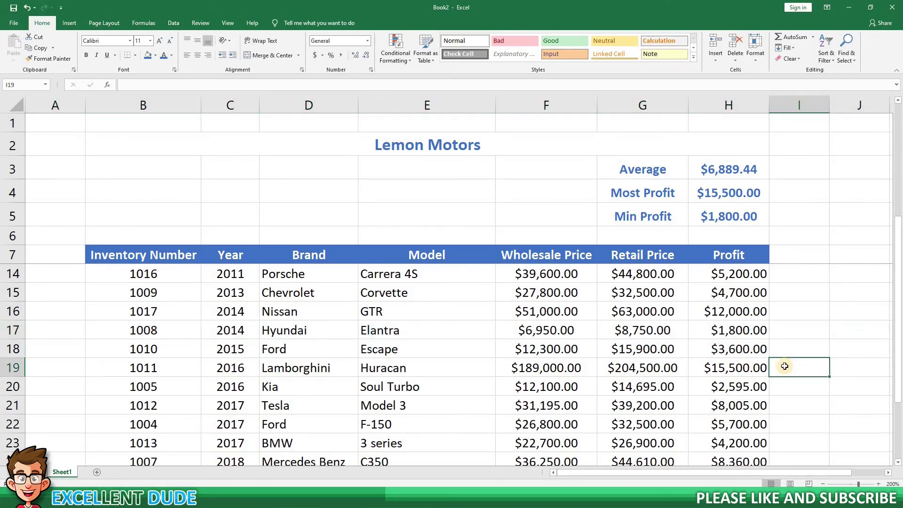
scroll(784, 366, "up", 2)
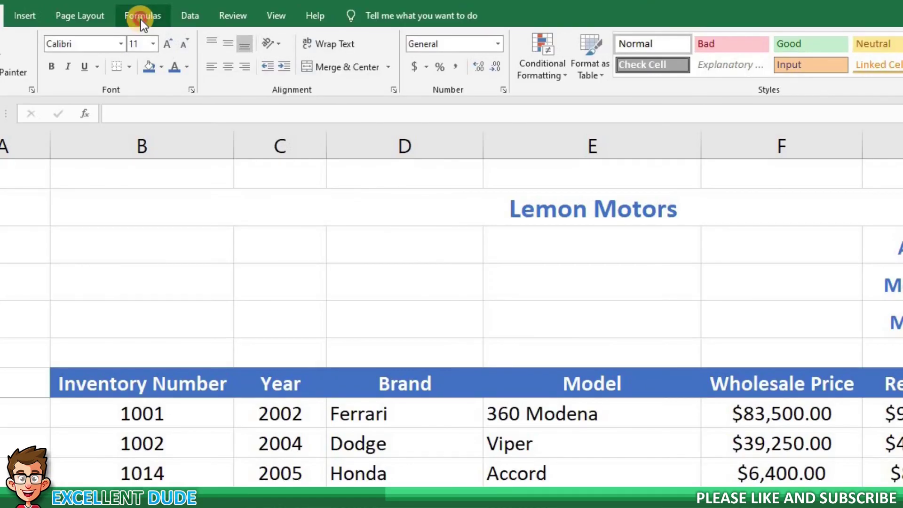
left_click(140, 18)
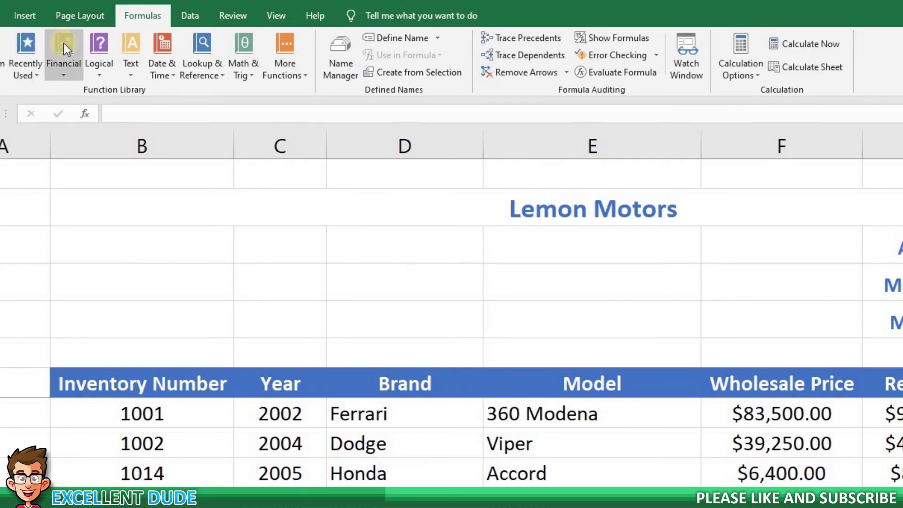
left_click(63, 74)
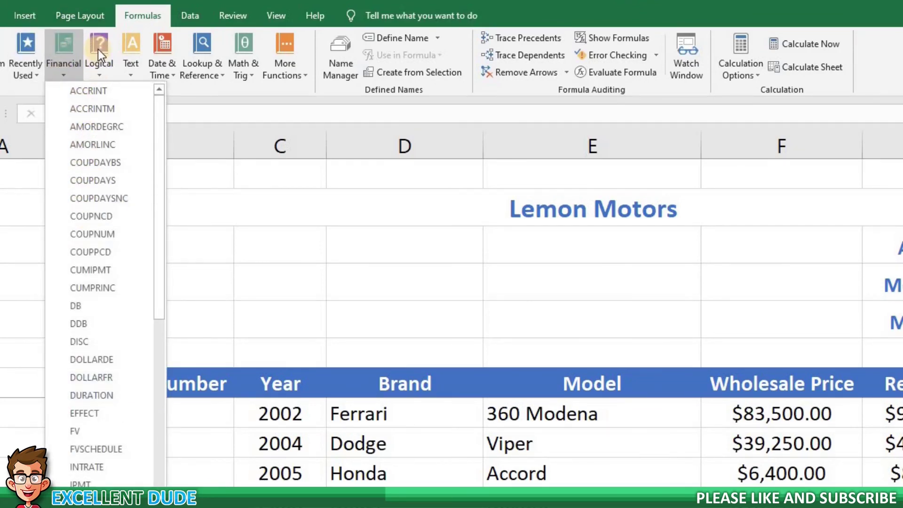
left_click(154, 47)
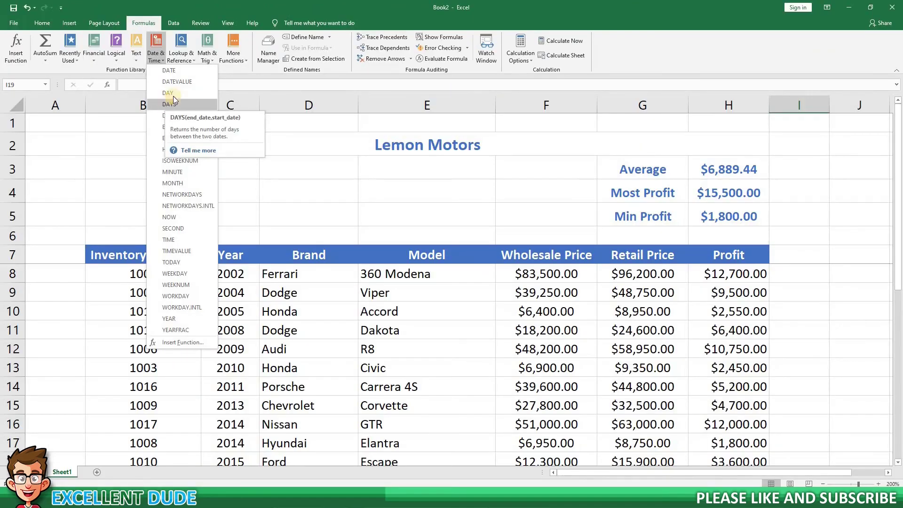
left_click(616, 55)
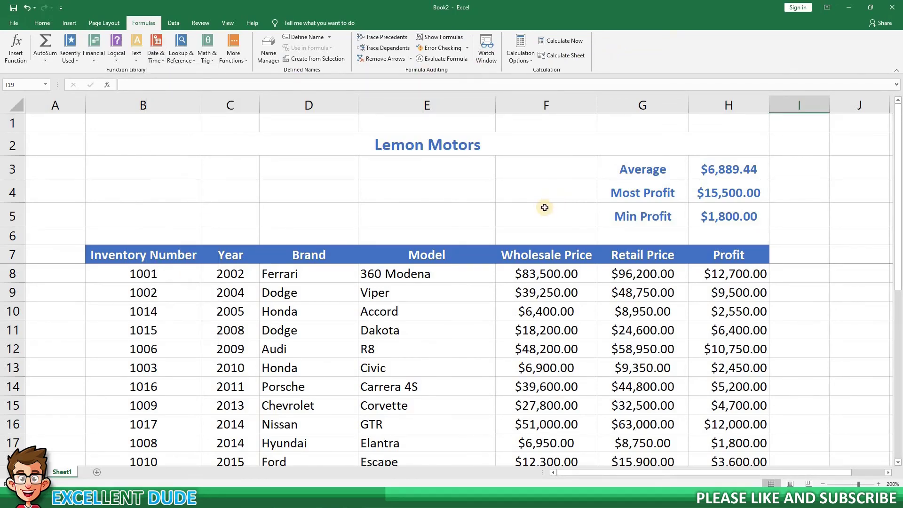
left_click(41, 22)
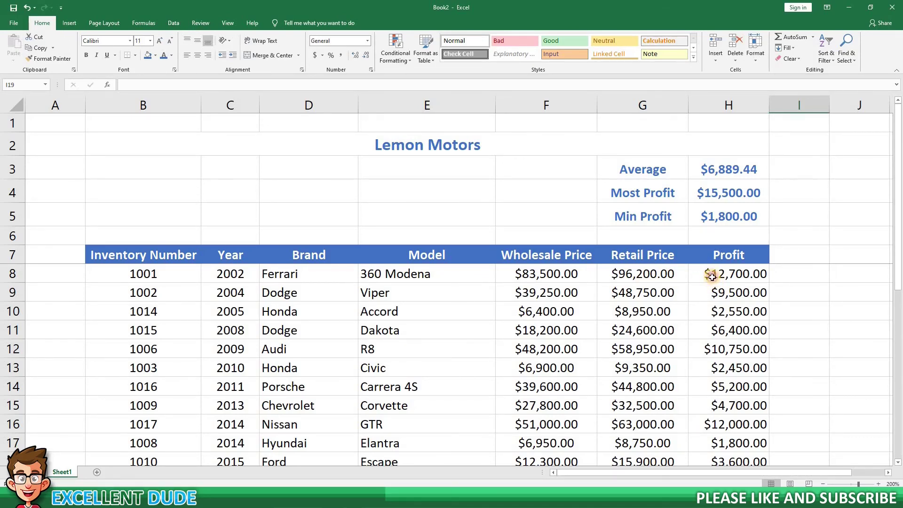
Apply the Green - Yellow - Red Color Scale to the Profit values H8:H25.
left_click(712, 278)
scroll(722, 294, "down", 5)
left_click(729, 314, "shift")
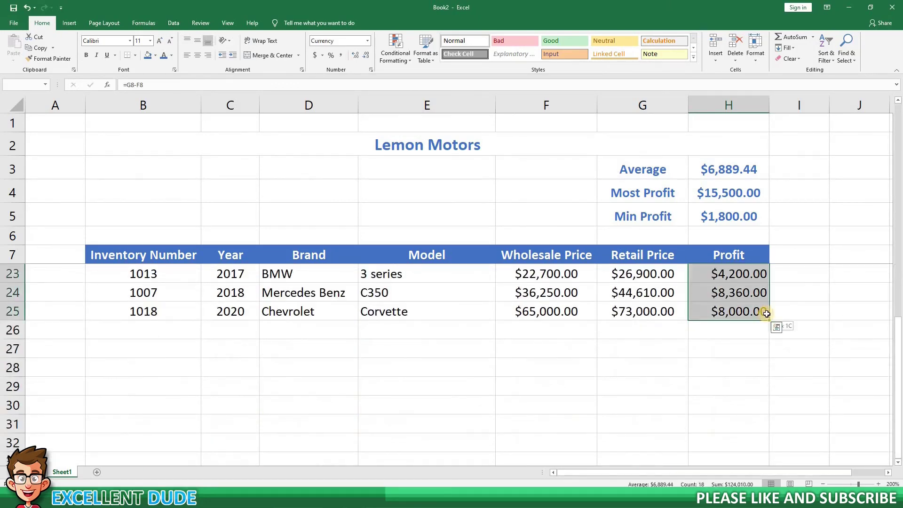
scroll(754, 304, "up", 5)
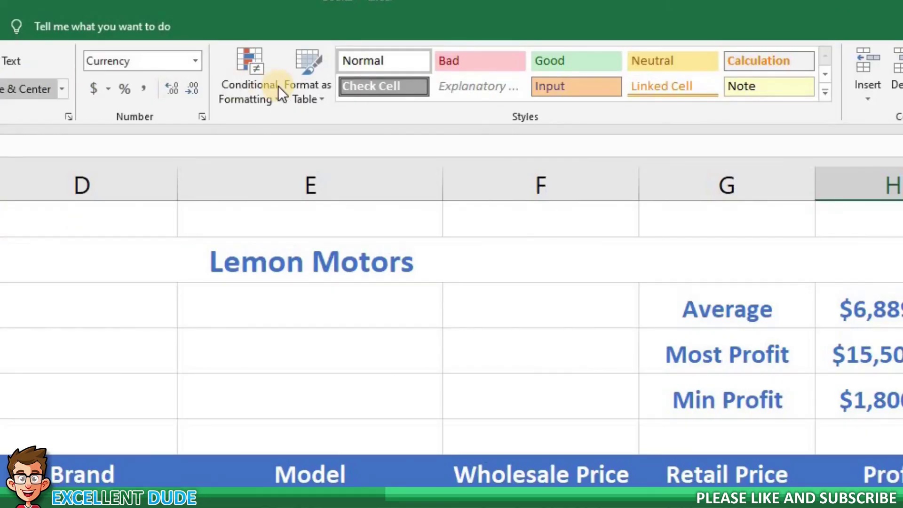
left_click(276, 92)
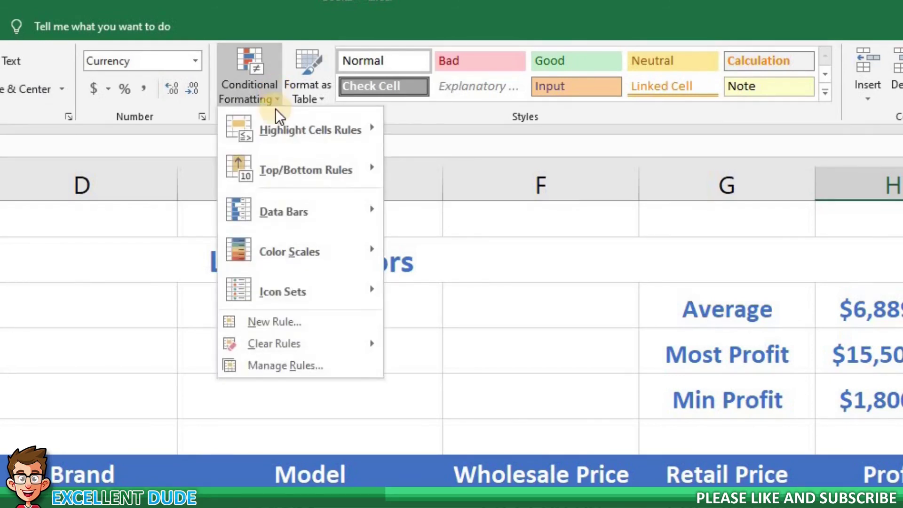
mouse_move(303, 246)
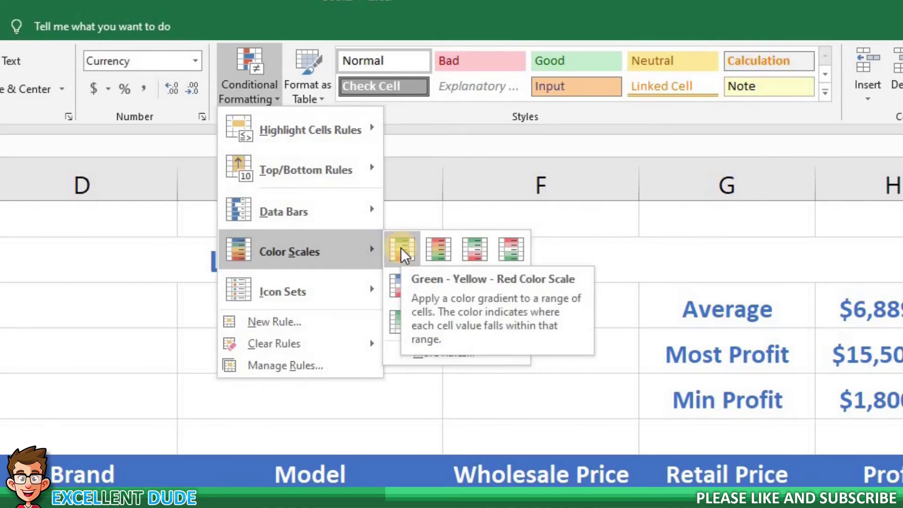
left_click(403, 254)
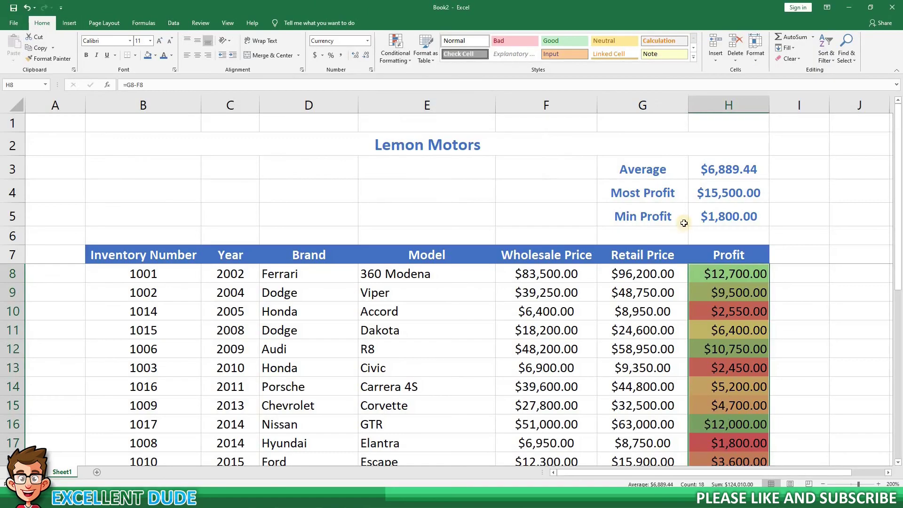
left_click(798, 279)
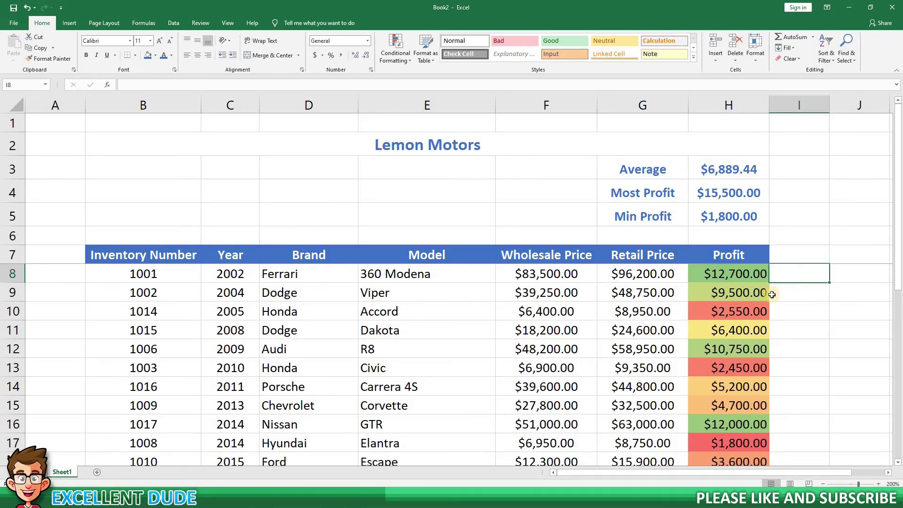
scroll(771, 294, "down", 3)
scroll(771, 294, "down", 1)
scroll(771, 294, "up", 4)
Sort the inventory by Profit largest to smallest, putting the Lamborghini's $15,500.00 first.
left_click(751, 278)
left_click(174, 24)
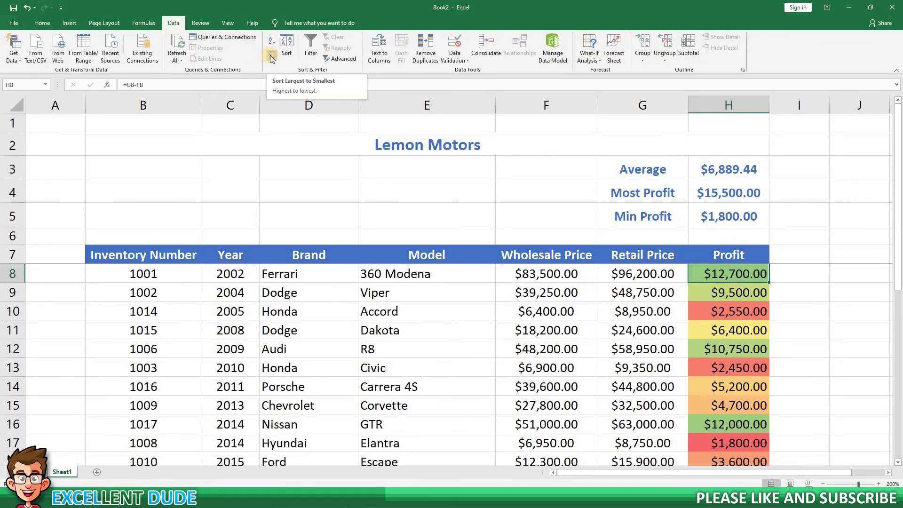
left_click(271, 55)
scroll(750, 313, "down", 4)
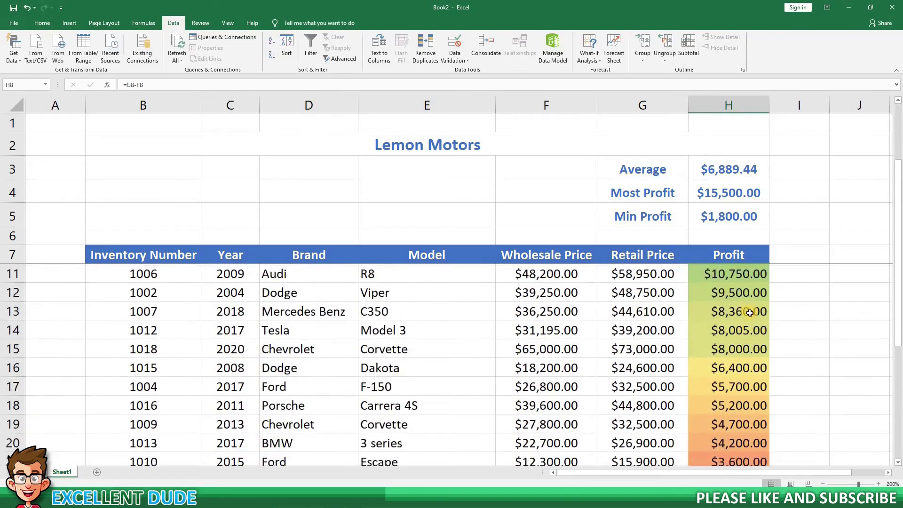
scroll(750, 313, "up", 1)
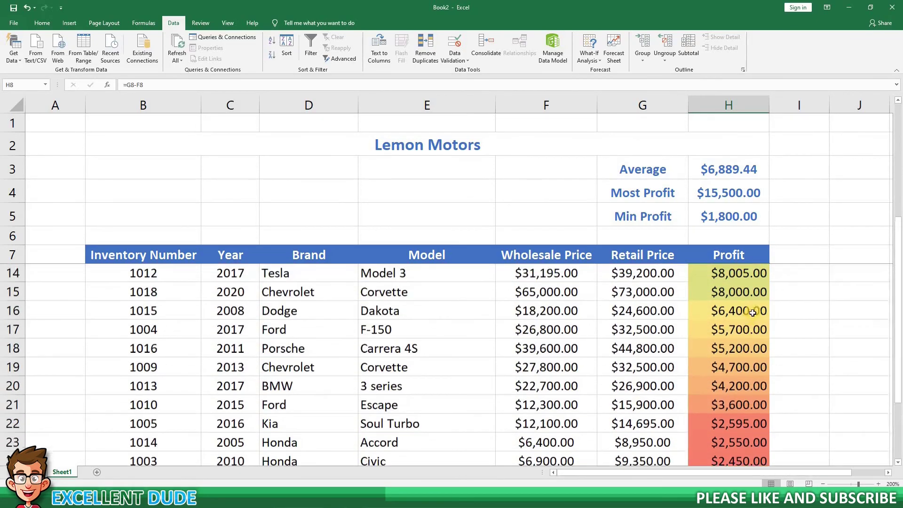
scroll(753, 313, "up", 2)
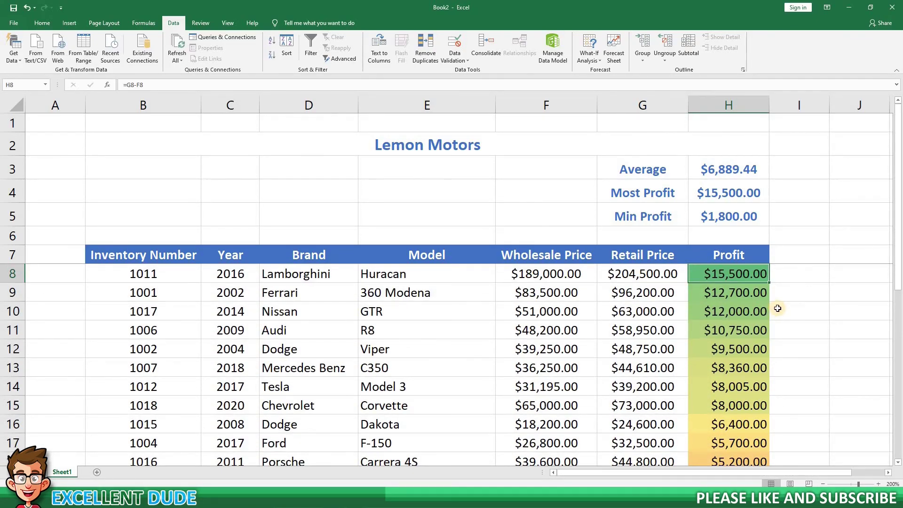
left_click(777, 308)
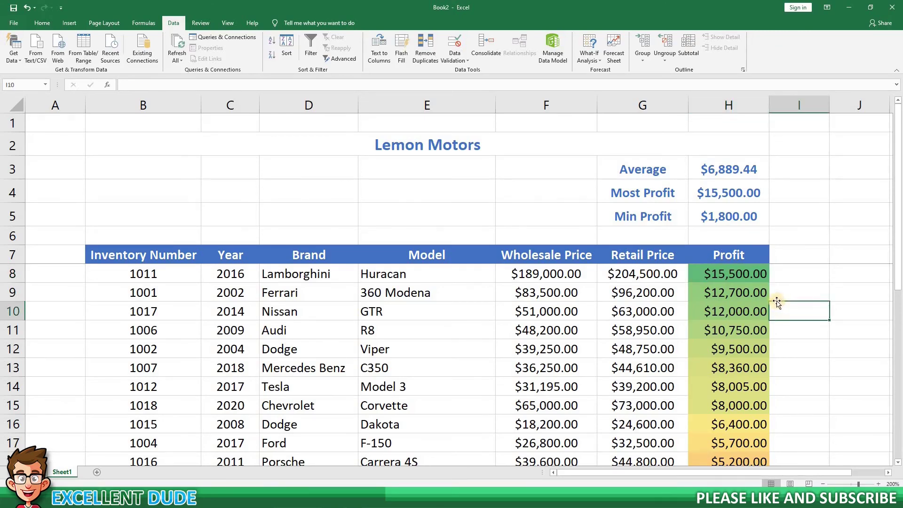